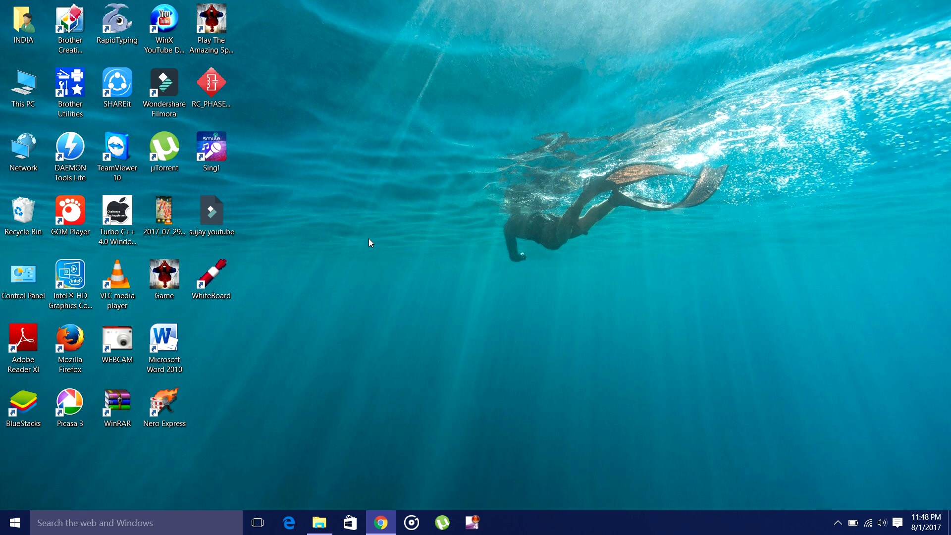
Launch DipTrace Schematic from the Start menu's Recently added list
left_click(15, 528)
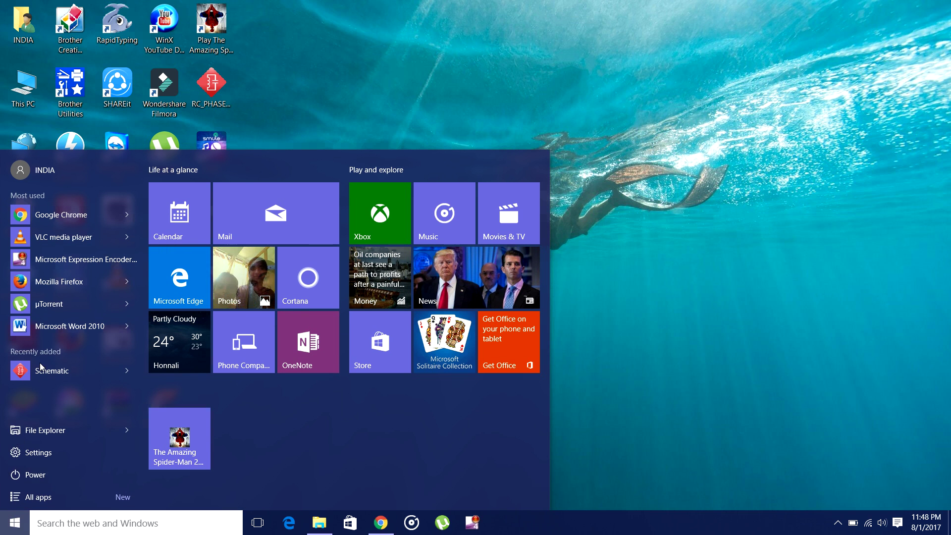
left_click(50, 373)
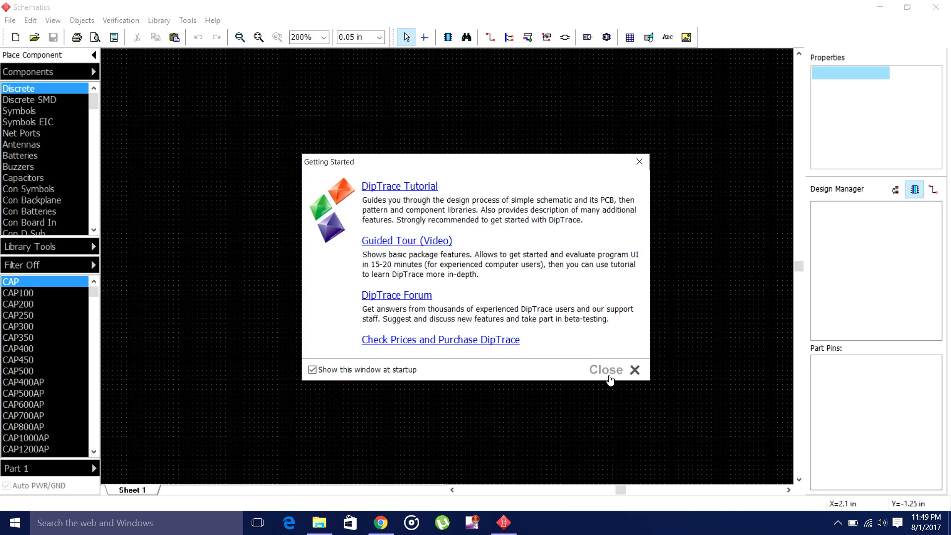
Close the Getting Started window to reveal the blank schematic sheet
left_click(610, 371)
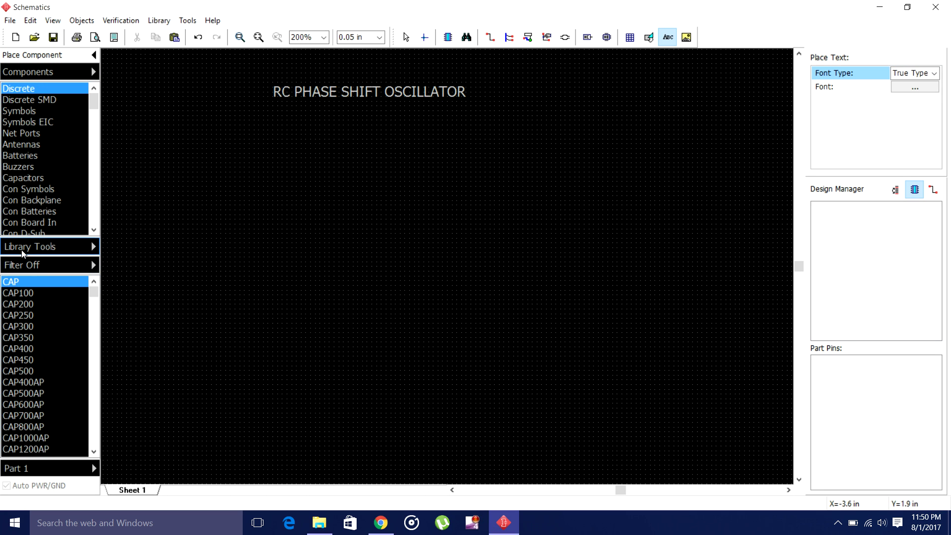
Filter library parts by the name NPN, then select that search text for replacing
left_click(49, 265)
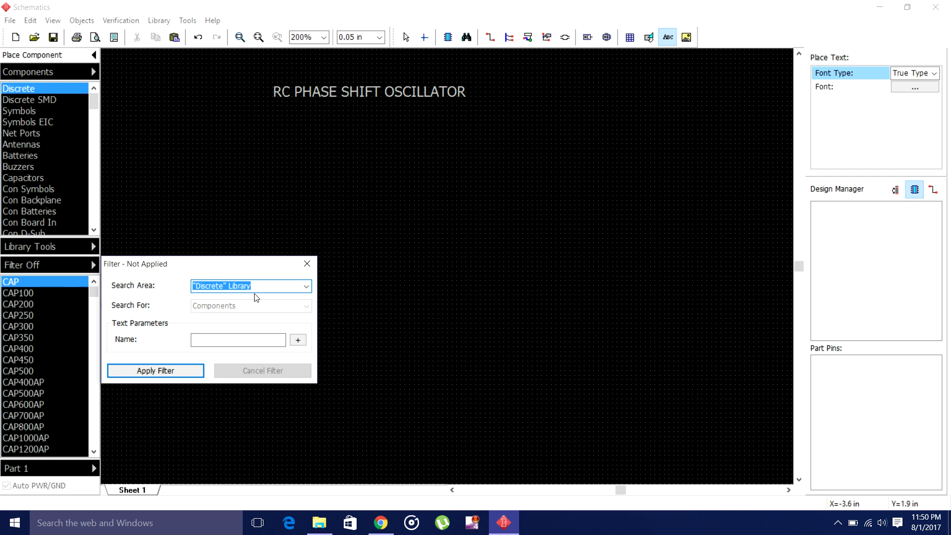
left_click(214, 339)
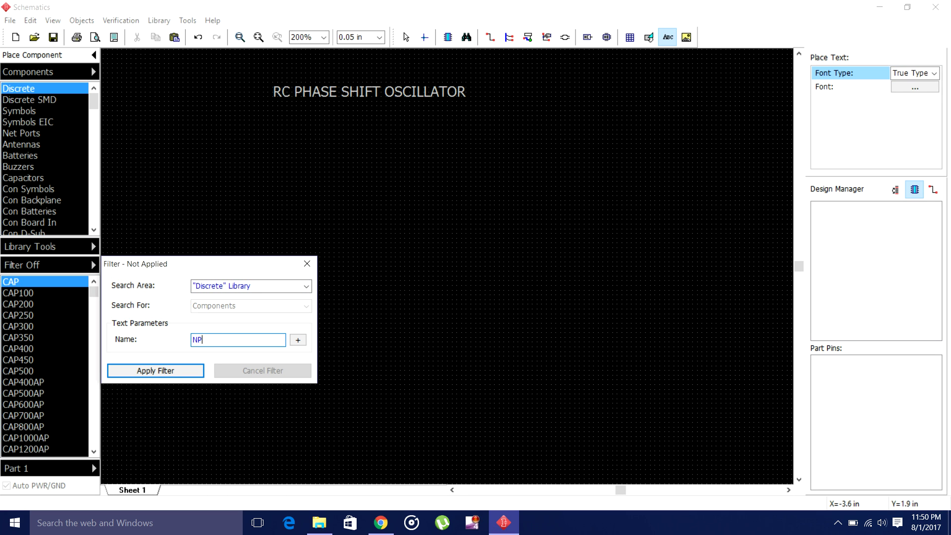
left_click(151, 371)
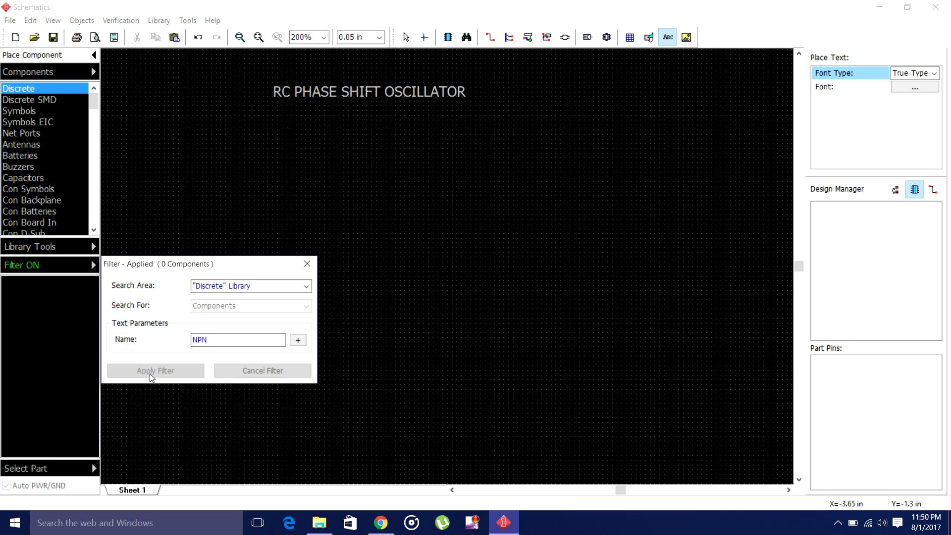
left_click(212, 340)
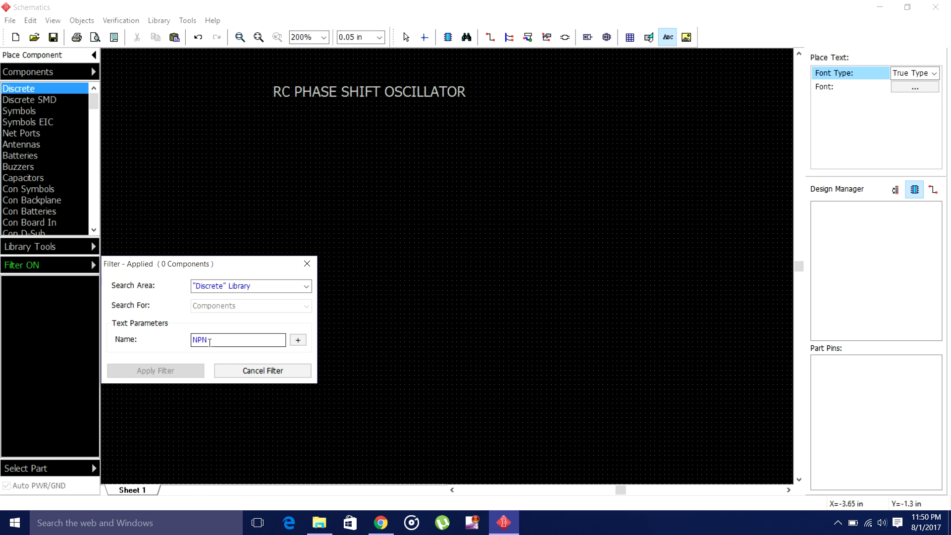
left_click_drag(210, 339, 180, 338)
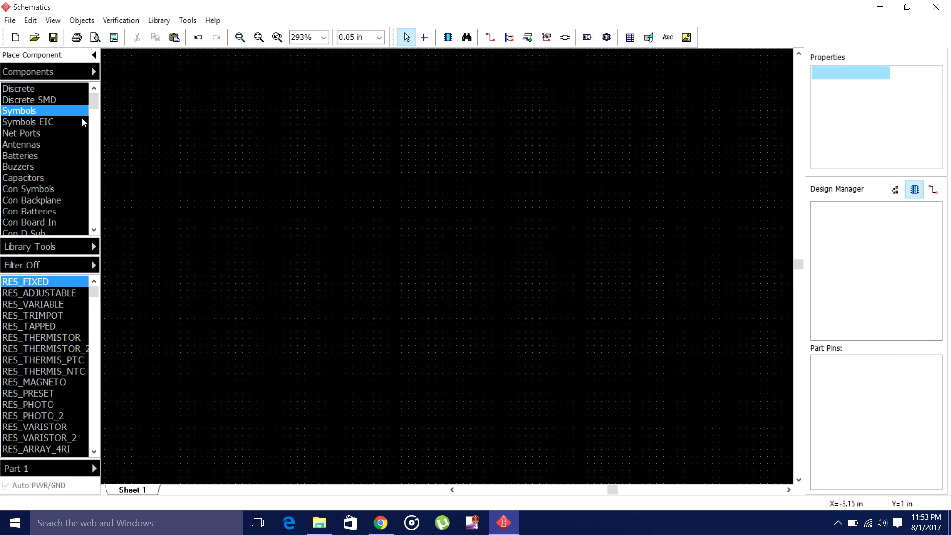
Place a 2N2221 transistor from the Transistors library near the sheet centre as Q1
left_click(25, 85)
mouse_move(94, 293)
left_mouse_down()
mouse_move(99, 453)
mouse_move(103, 284)
left_mouse_up()
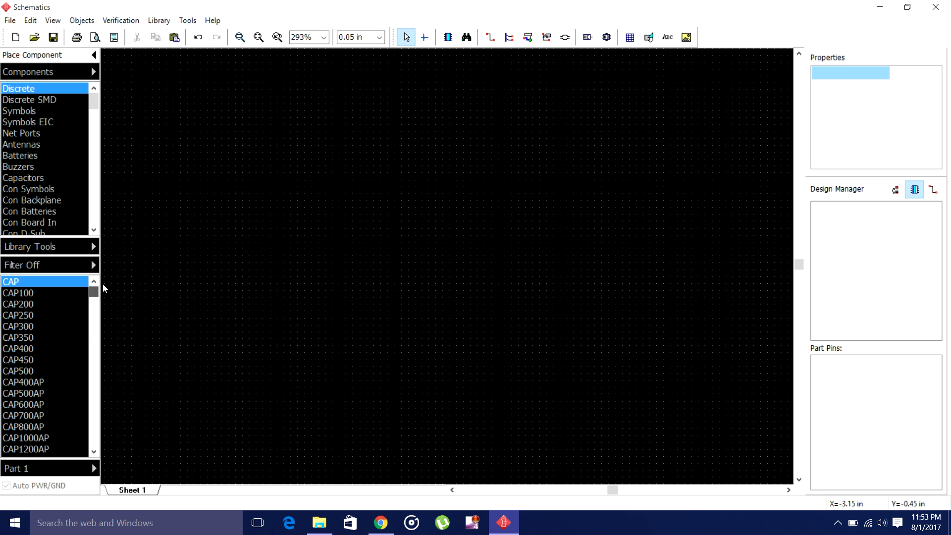
left_click(94, 231)
left_click_drag(94, 231, 96, 231)
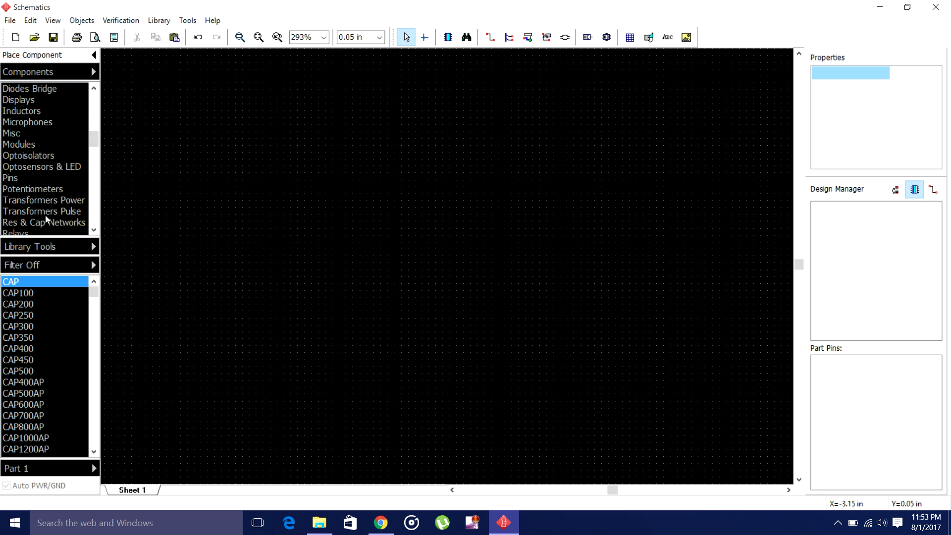
scroll(93, 239, "down", 4)
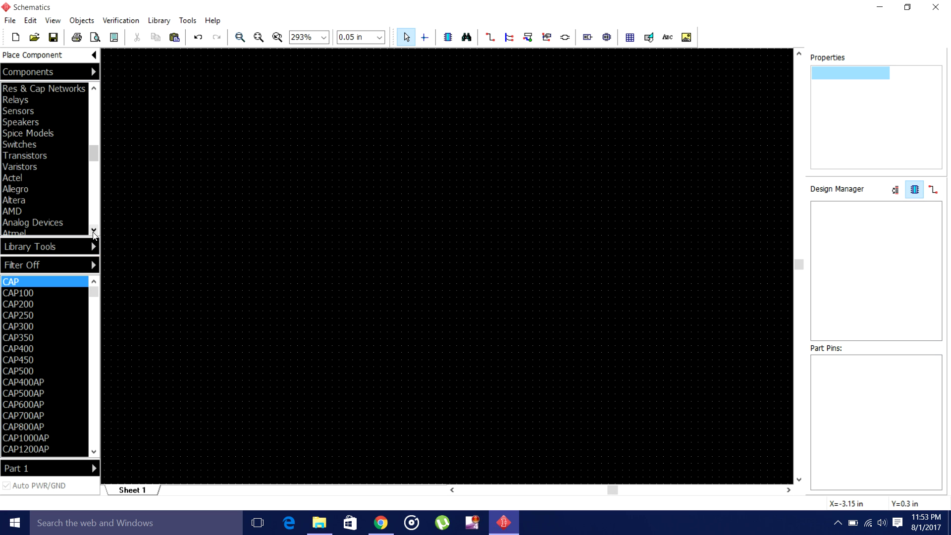
left_click(24, 157)
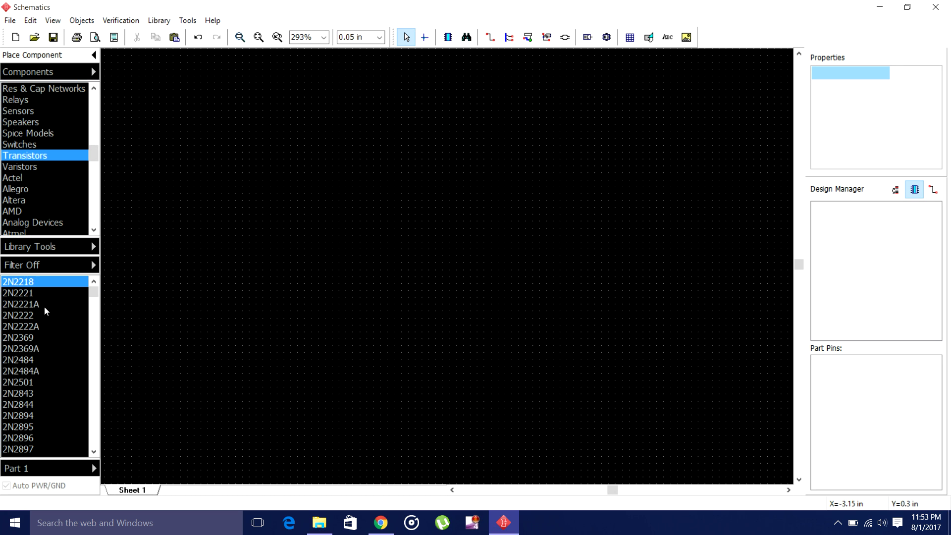
left_click(28, 295)
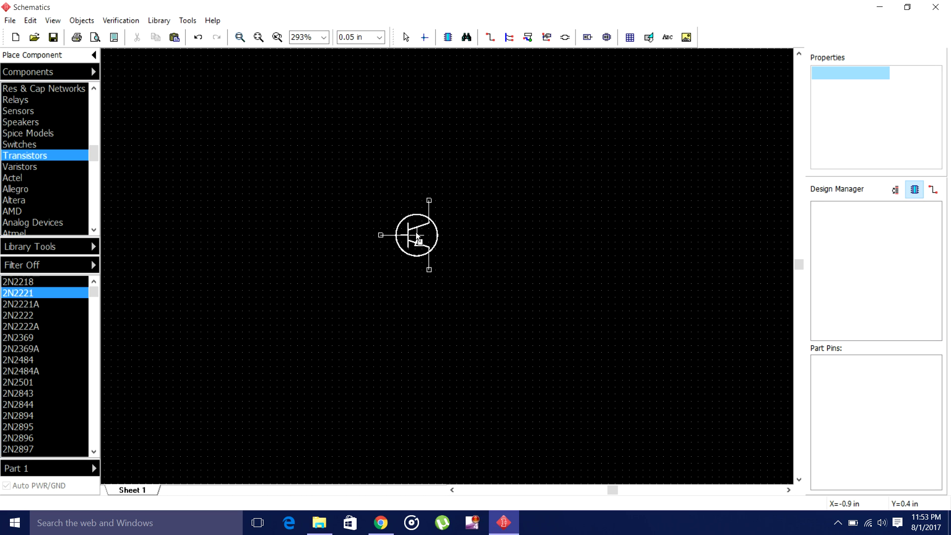
left_click(417, 239)
key("Escape")
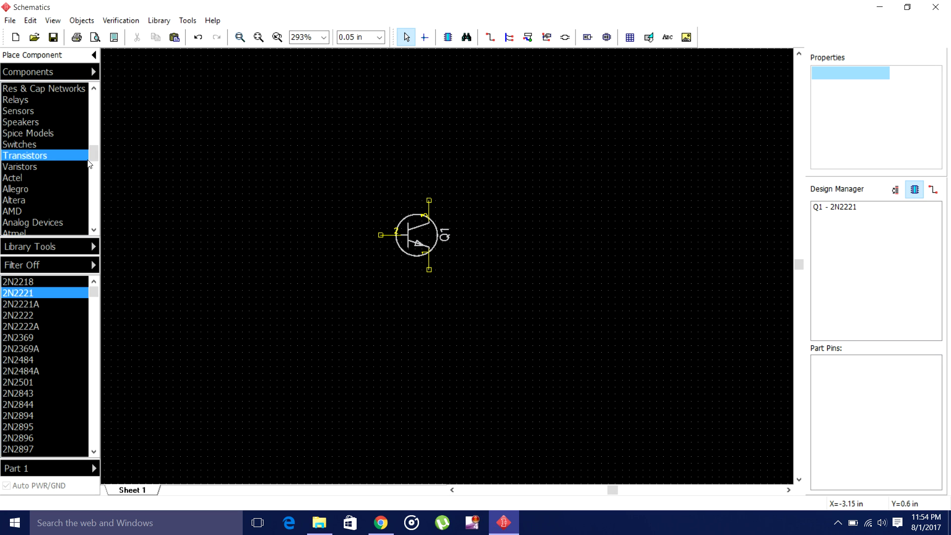
left_click_drag(93, 149, 93, 96)
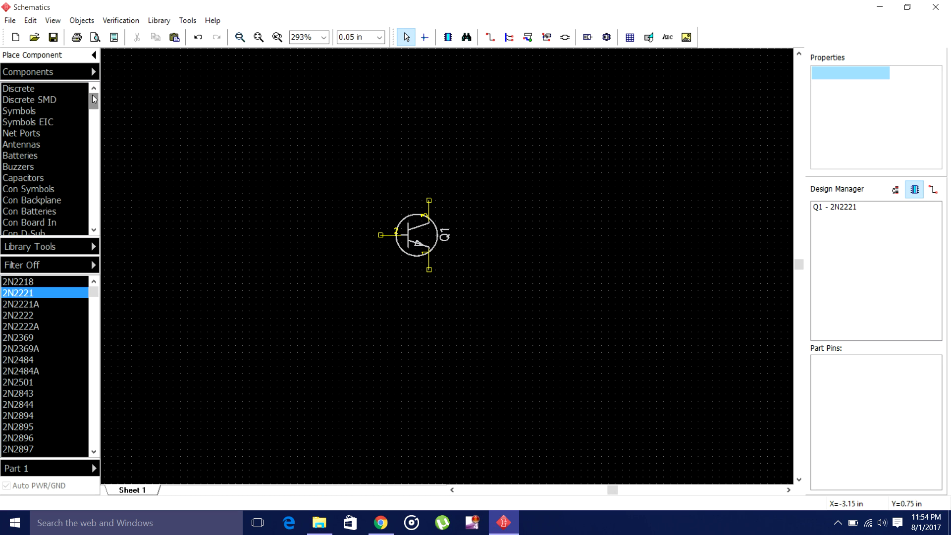
Choose the basic CAP capacitor and place C1–C5 left, below and above Q1
left_click(25, 88)
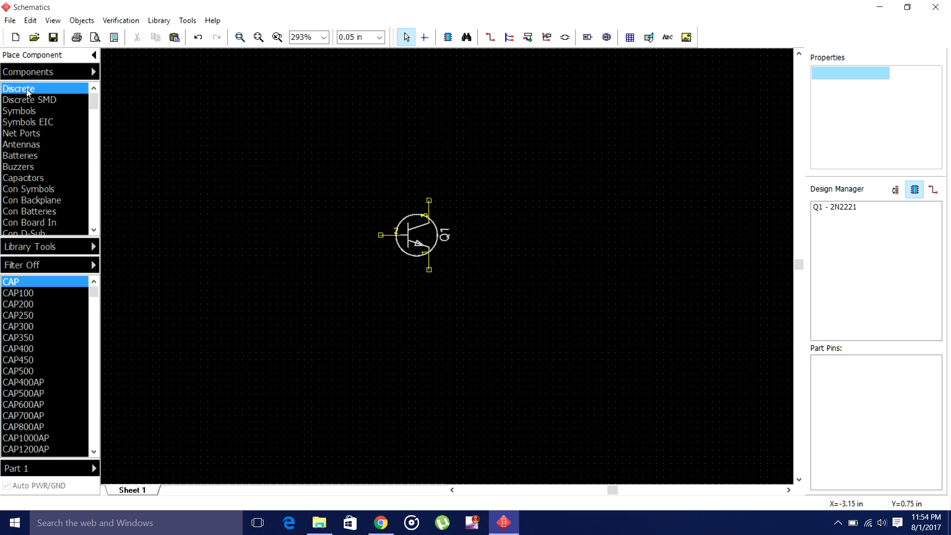
left_click(18, 283)
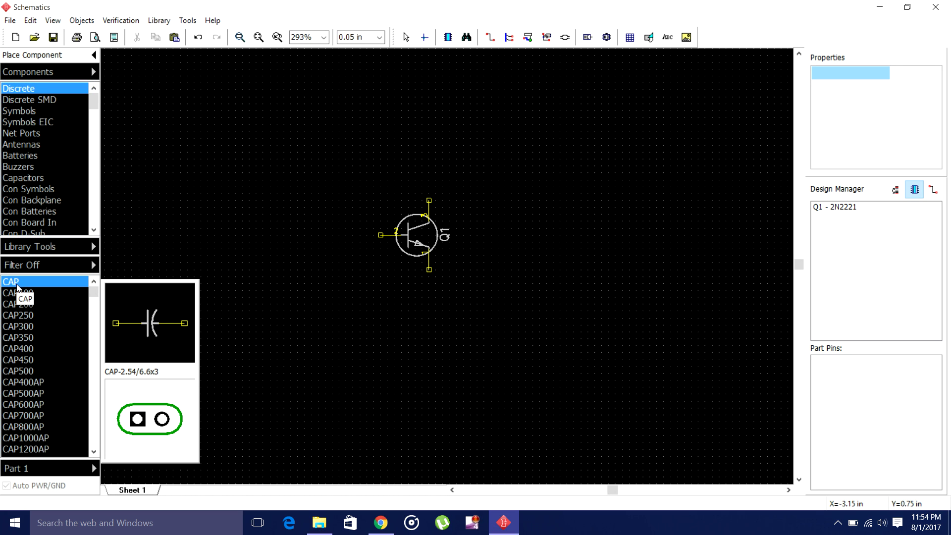
left_click(24, 294)
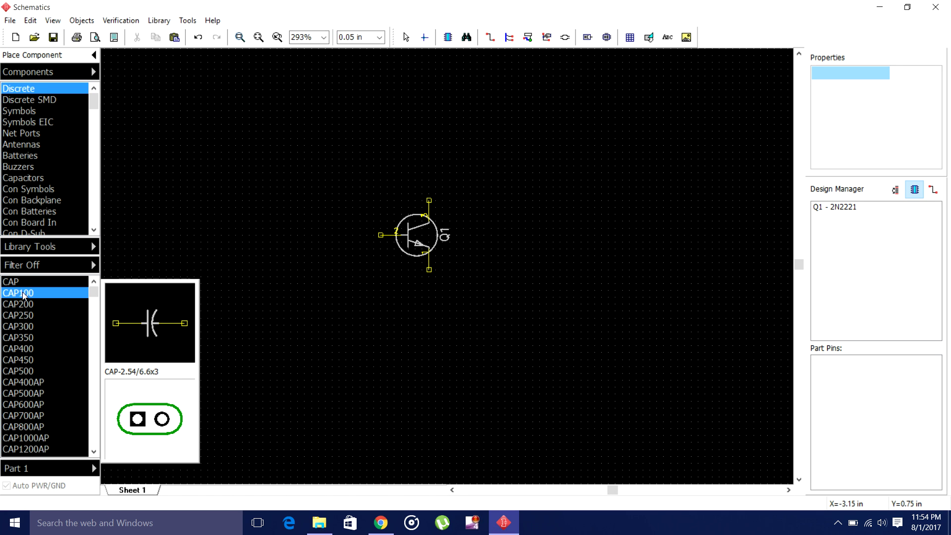
left_click(25, 307)
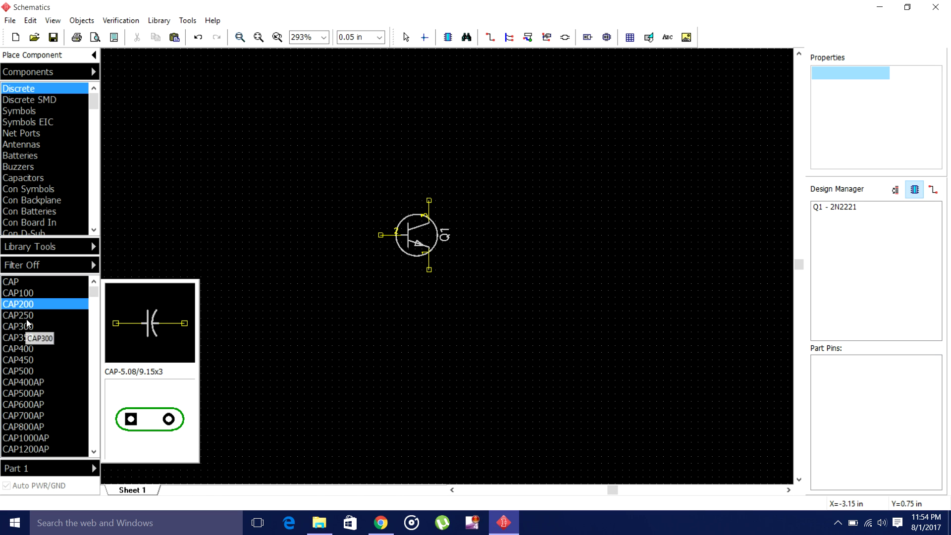
key("Down")
key("Down")
left_click(19, 284)
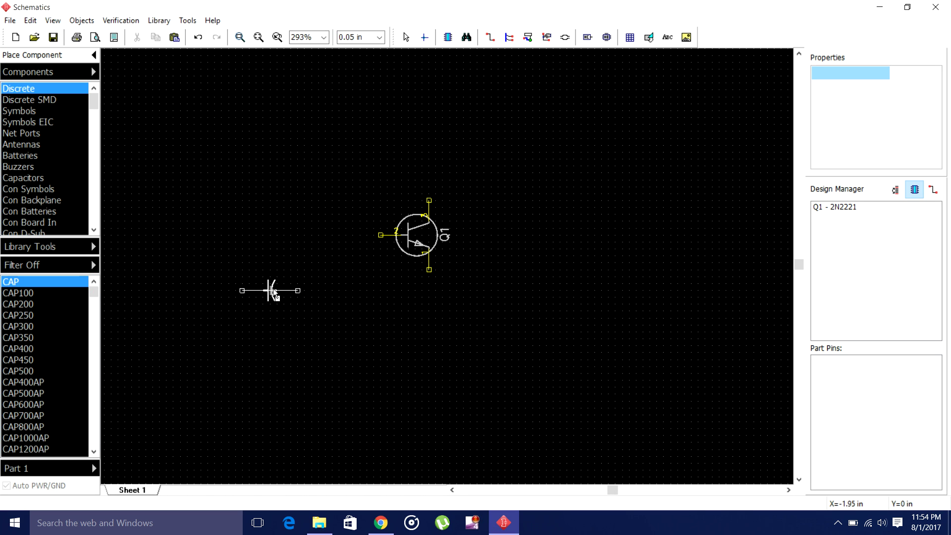
left_click(273, 289)
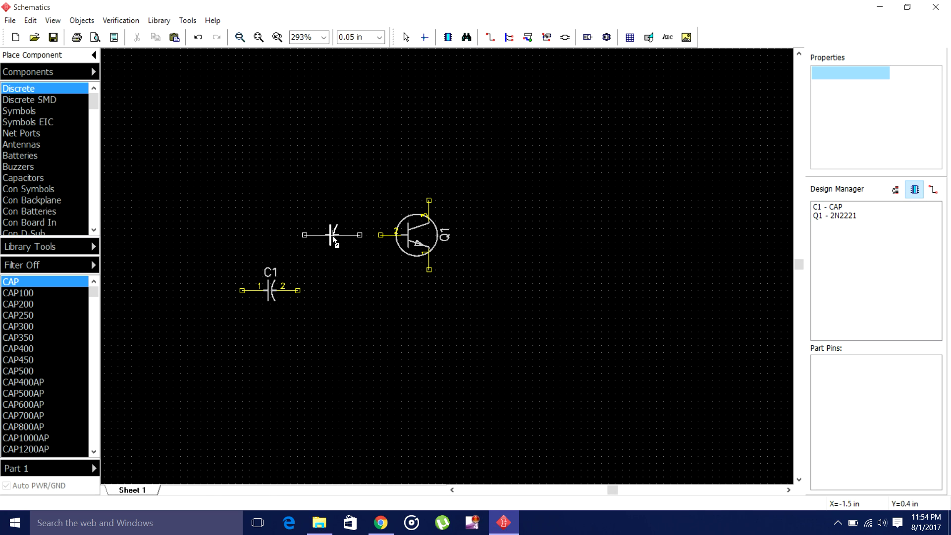
left_click(322, 239)
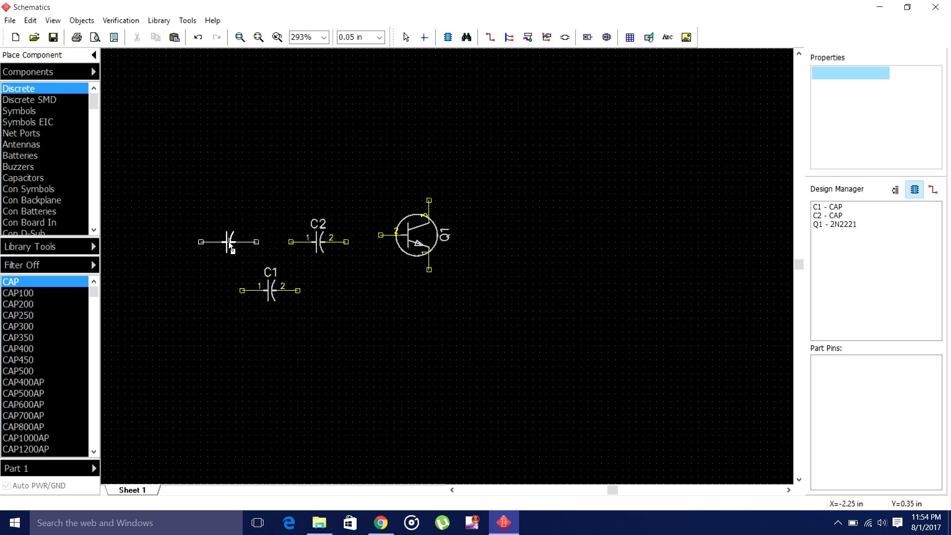
left_click(176, 242)
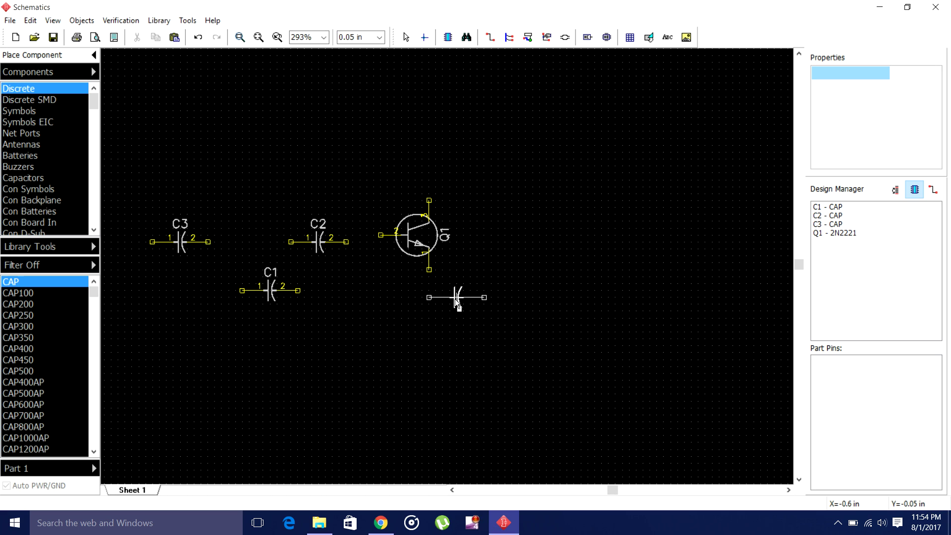
left_click(486, 307)
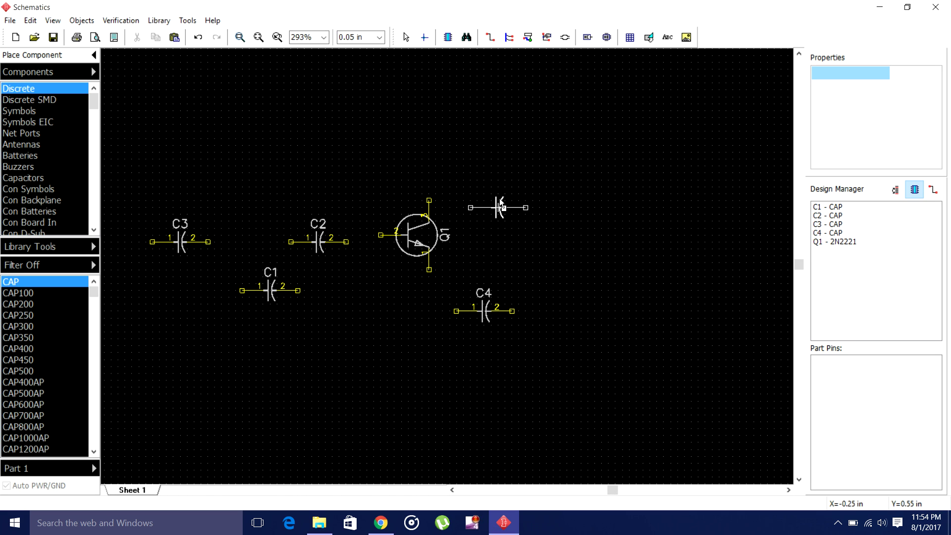
left_click(485, 197)
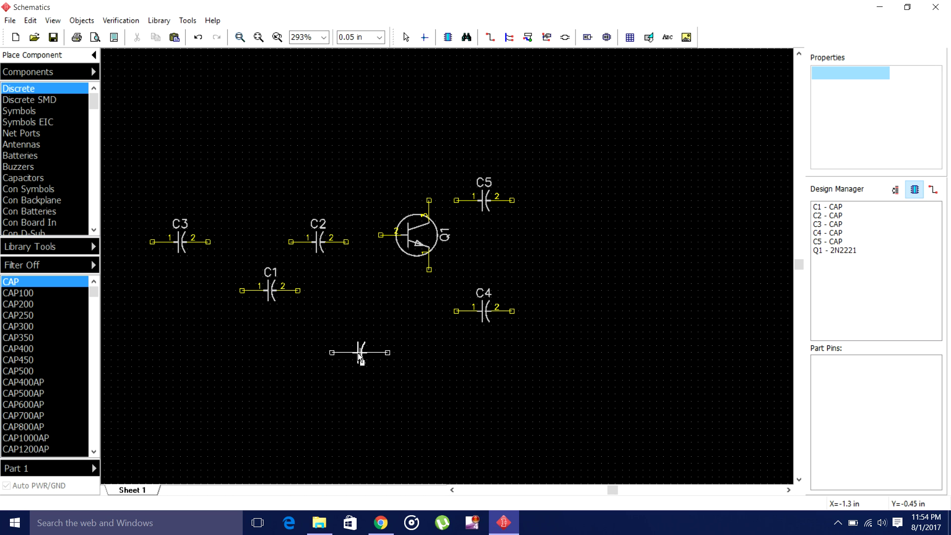
key("Escape")
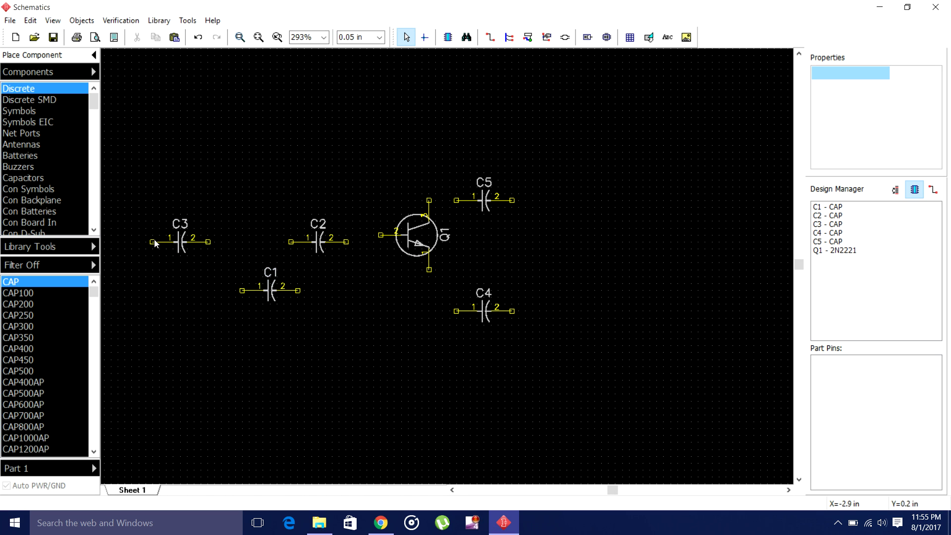
Line C2 and C1 up beside C3 toward Q1's base and nudge Q1 down one grid step
left_click_drag(318, 246, 256, 247)
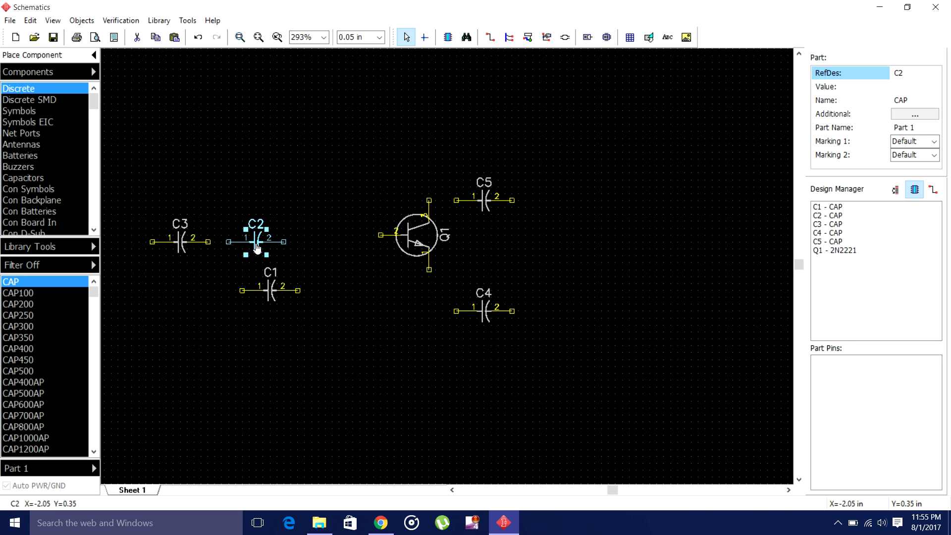
left_click_drag(275, 292, 333, 248)
left_click(407, 238)
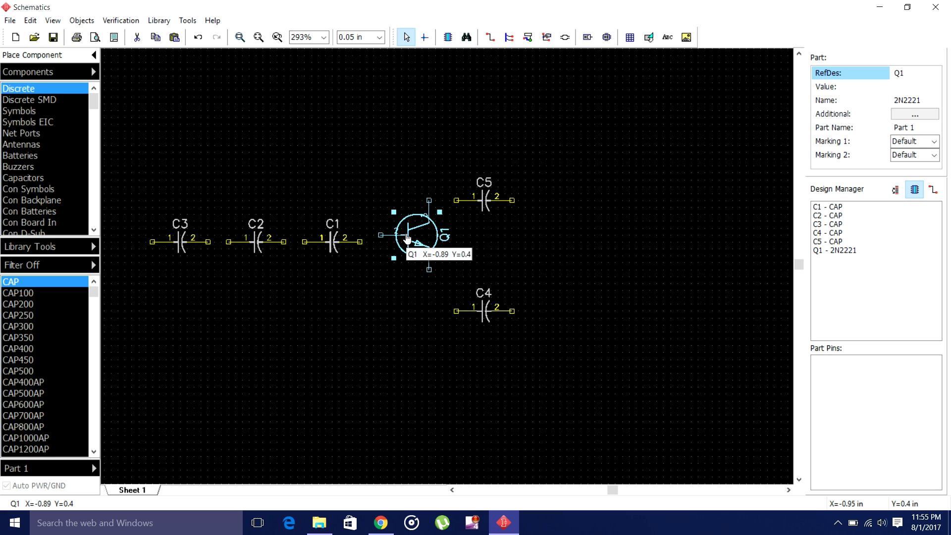
key("Down")
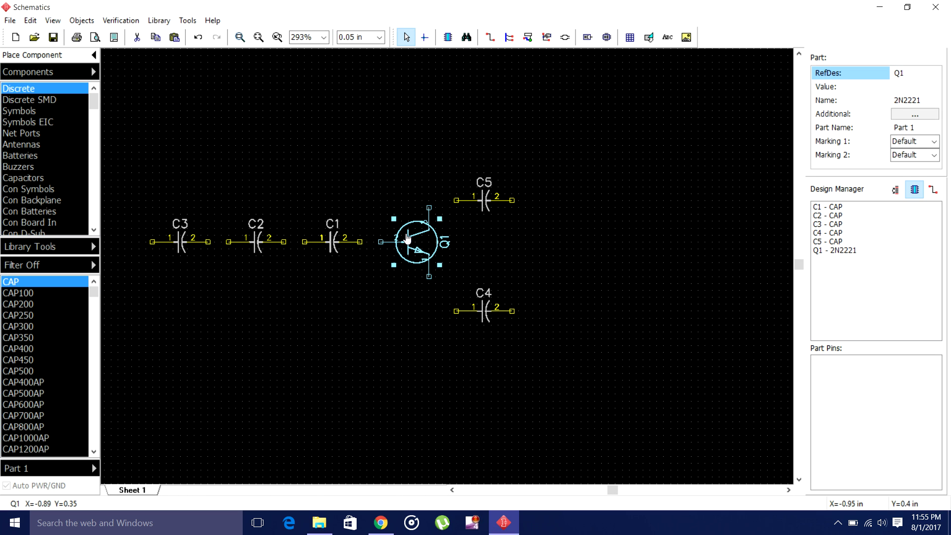
Rotate C4 to stand vertically below Q1 and shift C5 slightly higher
left_click(491, 312)
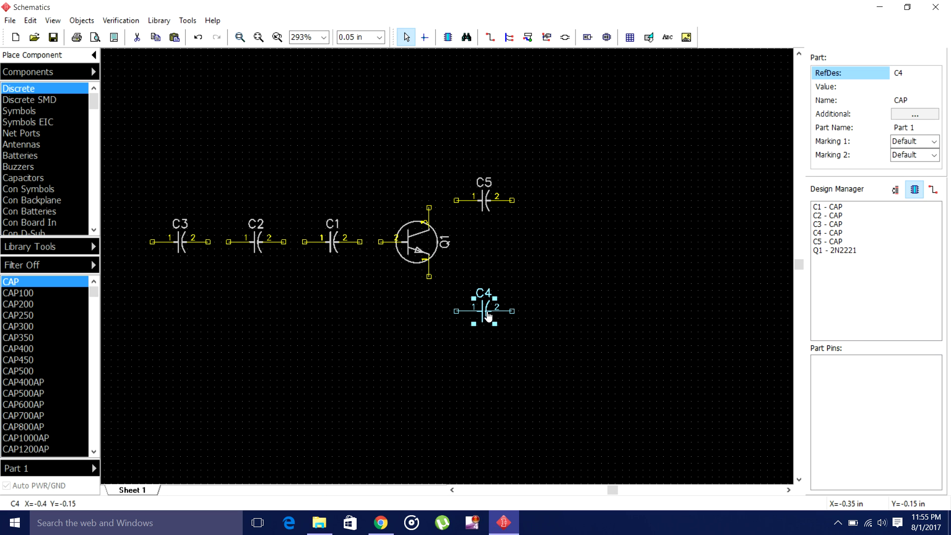
right_click(489, 312)
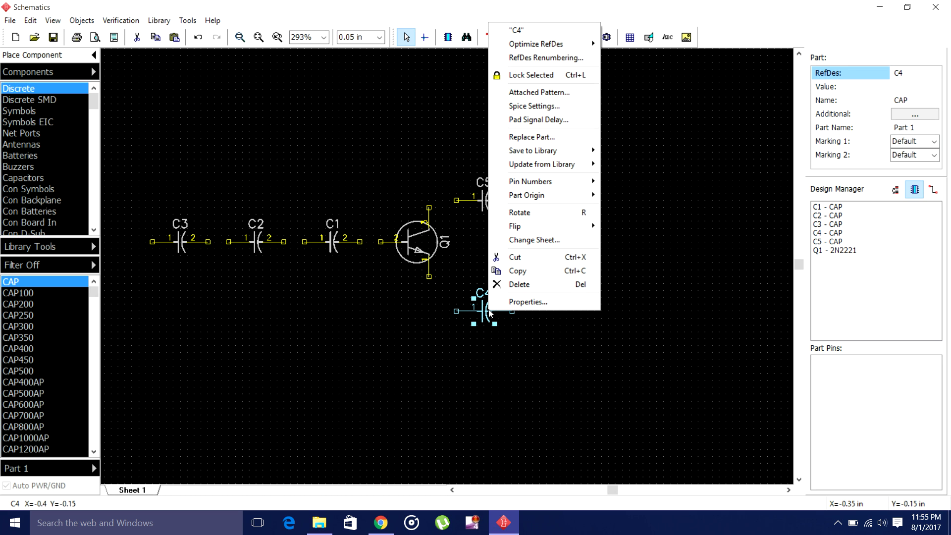
left_click(546, 212)
right_click(485, 313)
left_click(527, 214)
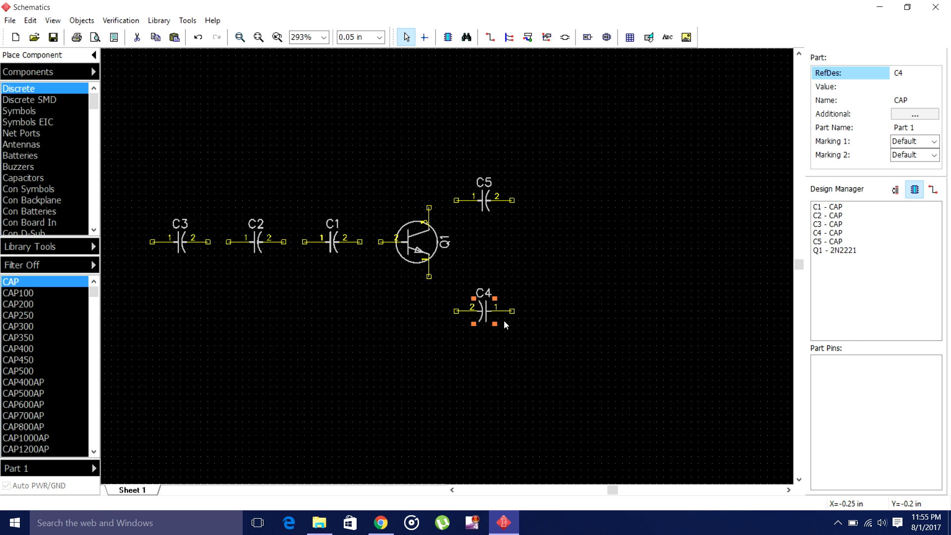
right_click(493, 311)
left_click(547, 208)
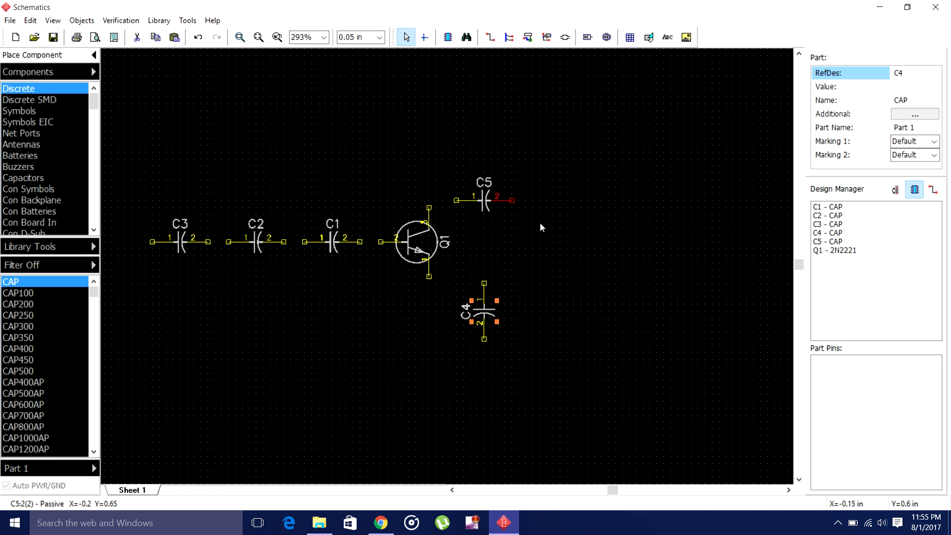
left_click_drag(489, 205, 485, 193)
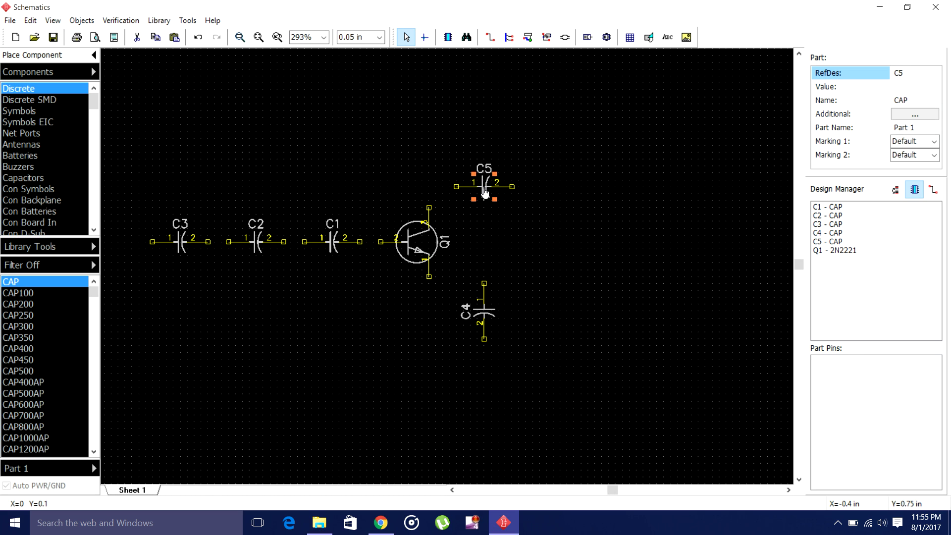
left_click(583, 222)
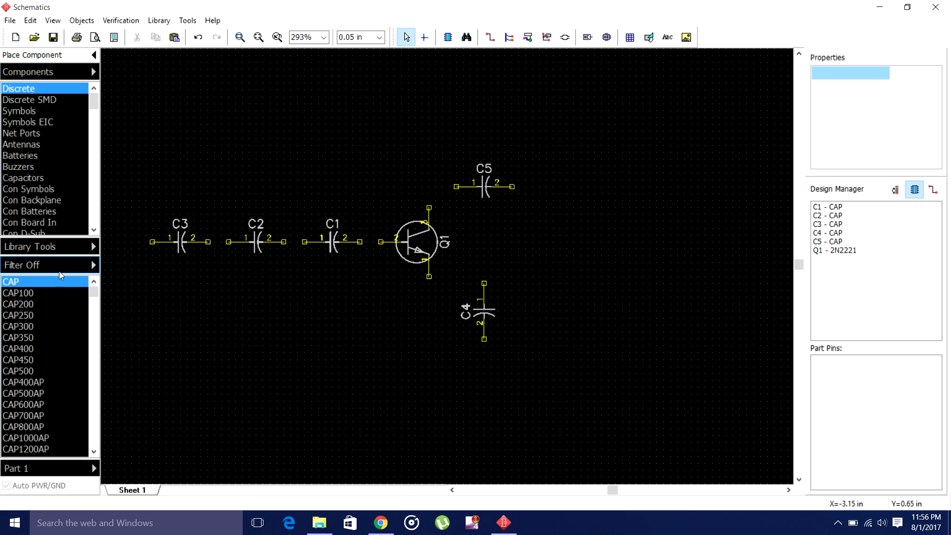
left_click(89, 266)
Filter the parts list by the name R and pick the RES resistor
left_click_drag(218, 340, 180, 338)
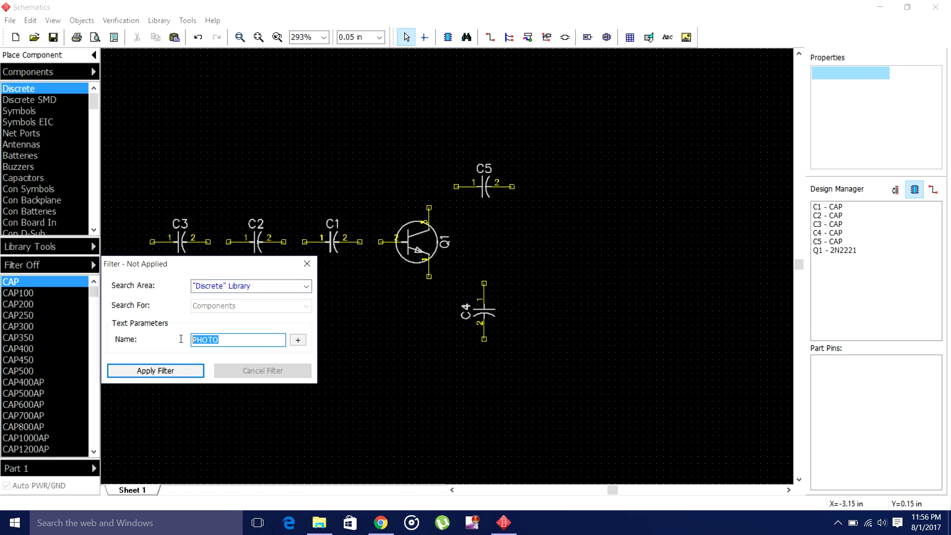
type("RES")
key("Return")
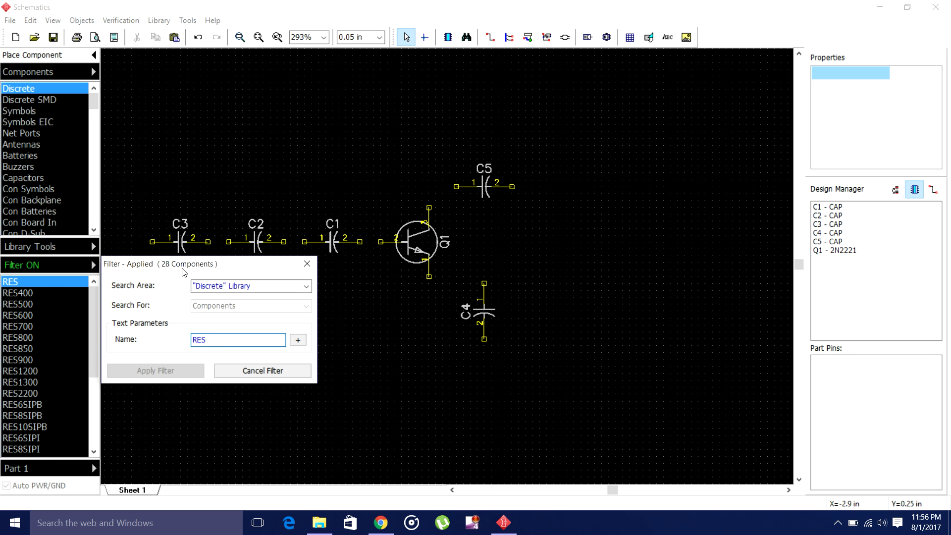
left_click(15, 286)
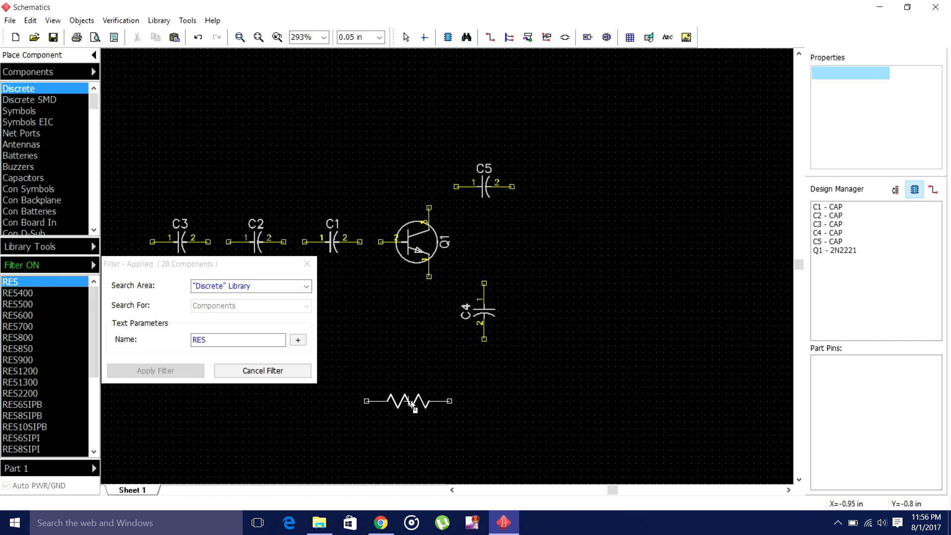
Place six resistors, R1–R6, across the sheet and close the filter window
left_click(411, 400)
left_click(547, 373)
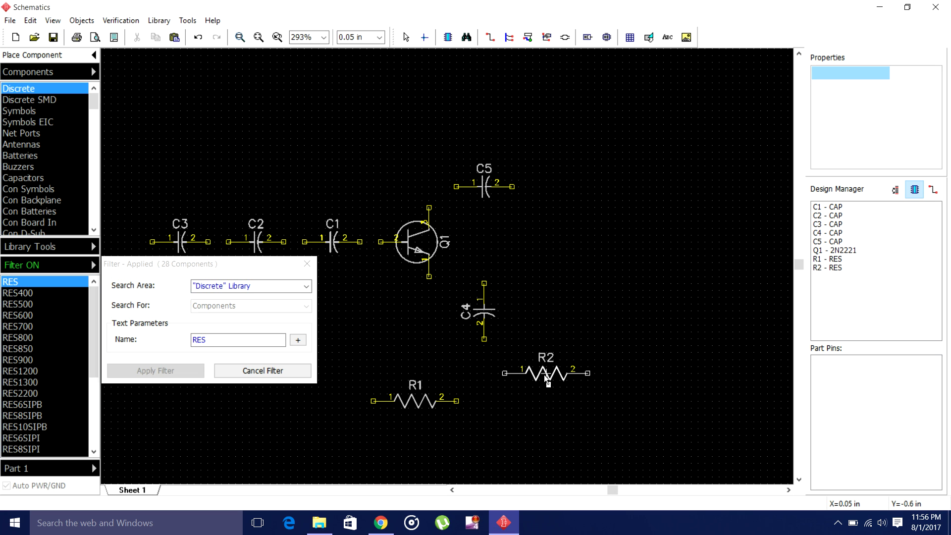
left_click(601, 290)
left_click(622, 193)
left_click(649, 110)
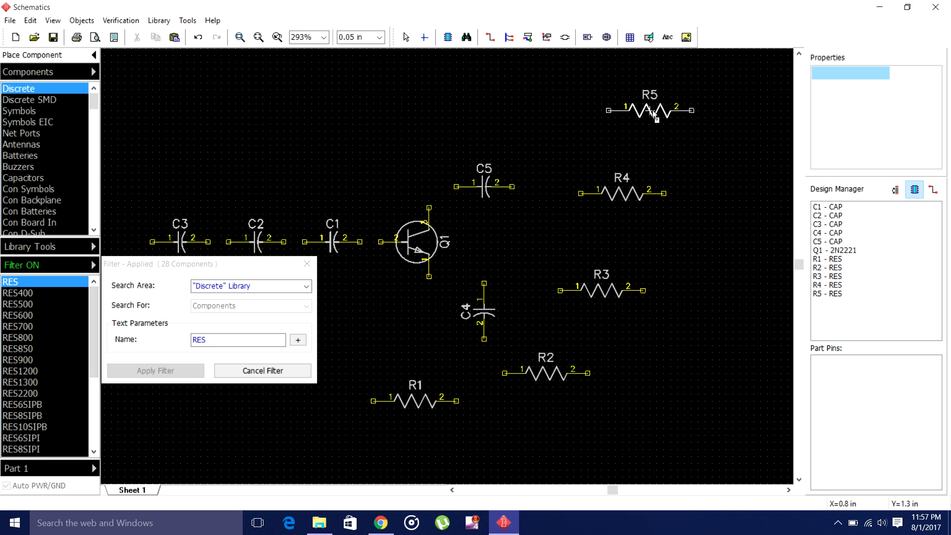
left_click(712, 68)
key("Escape")
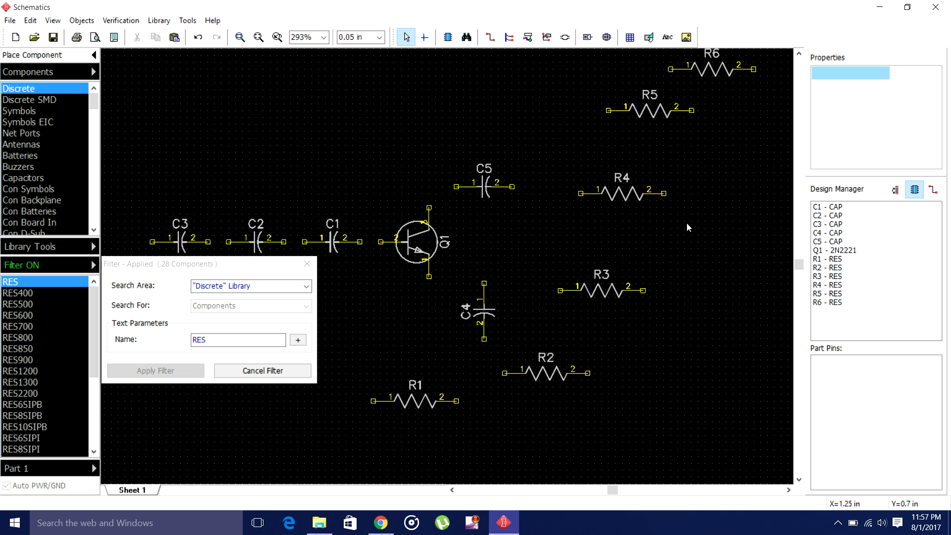
left_click(307, 265)
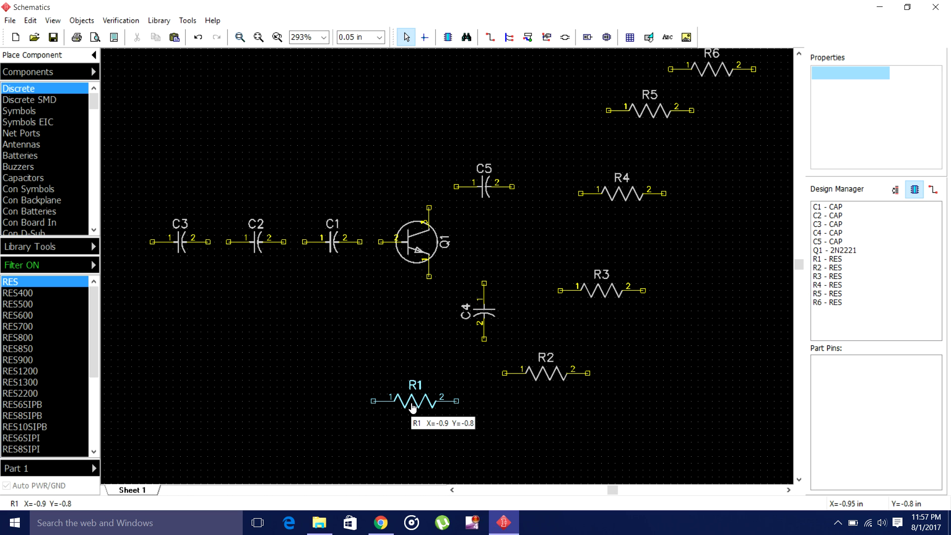
Move R1 and R2 beneath capacitors C3 and C2 and rotate both vertical
left_click_drag(415, 406, 224, 288)
right_click(224, 288)
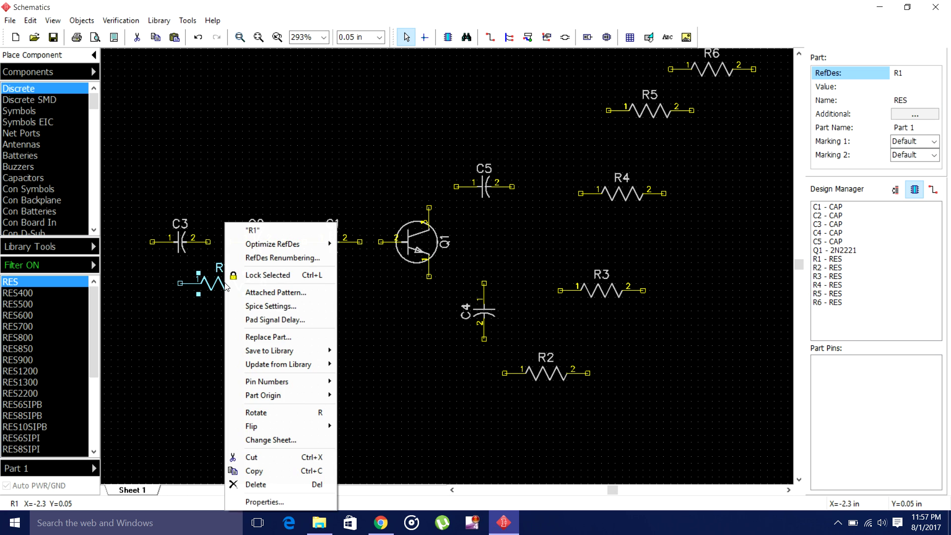
left_click(304, 413)
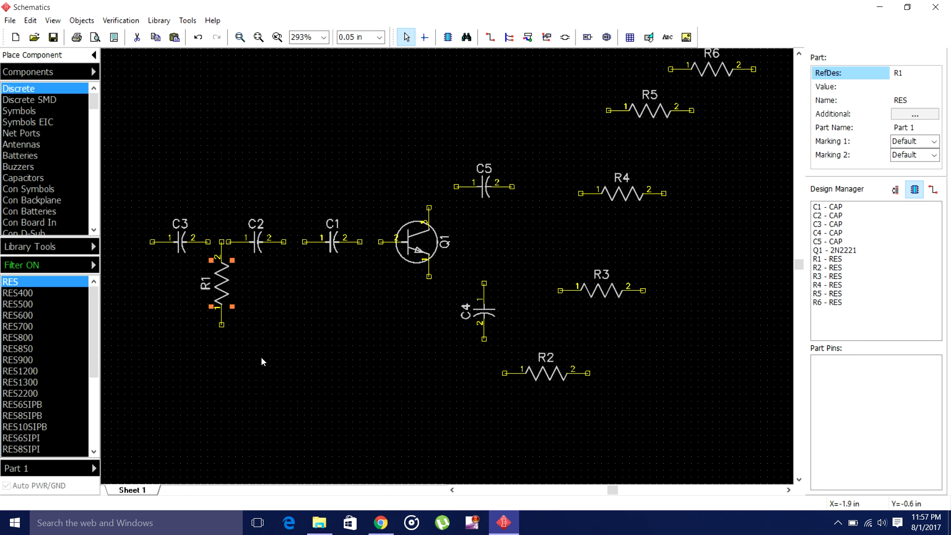
left_click_drag(220, 297, 221, 313)
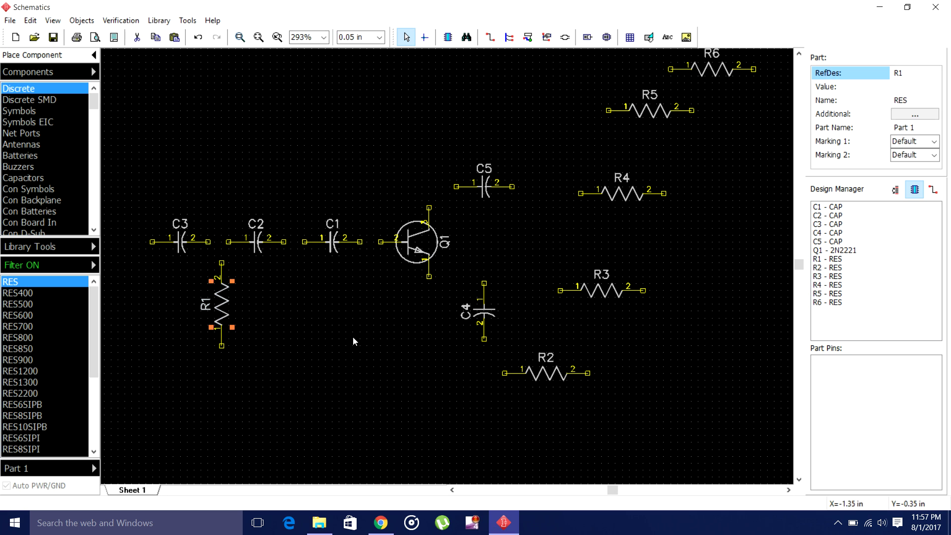
left_click(426, 331)
left_click_drag(553, 380, 306, 297)
right_click(304, 294)
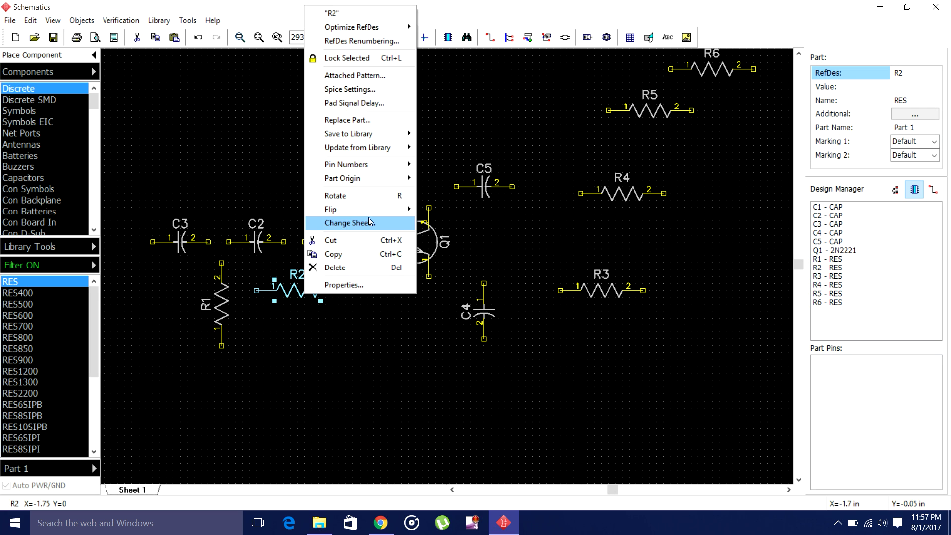
left_click(389, 195)
left_click_drag(298, 284, 291, 301)
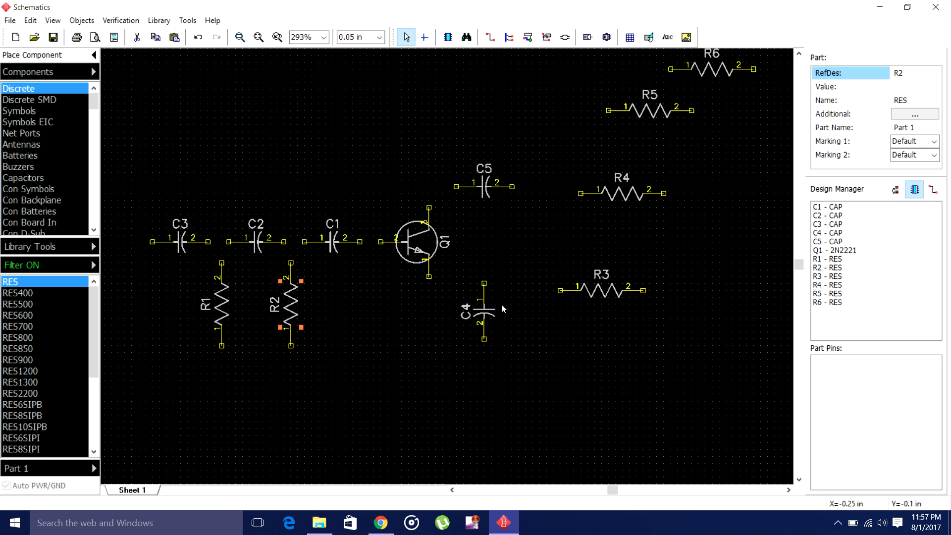
Stand R3 upright in line with R1 and R2, and move R4 toward Q1's lower side
left_click_drag(601, 296, 398, 296)
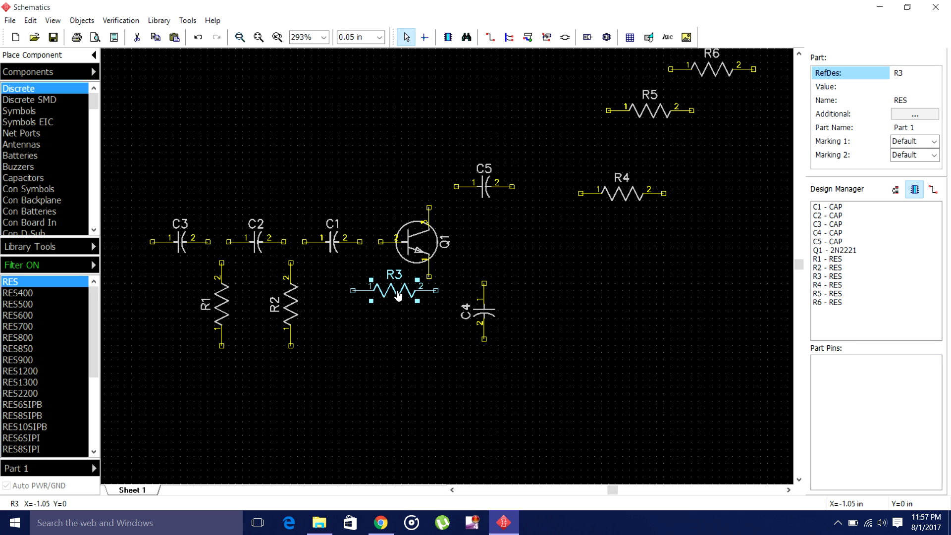
right_click(394, 297)
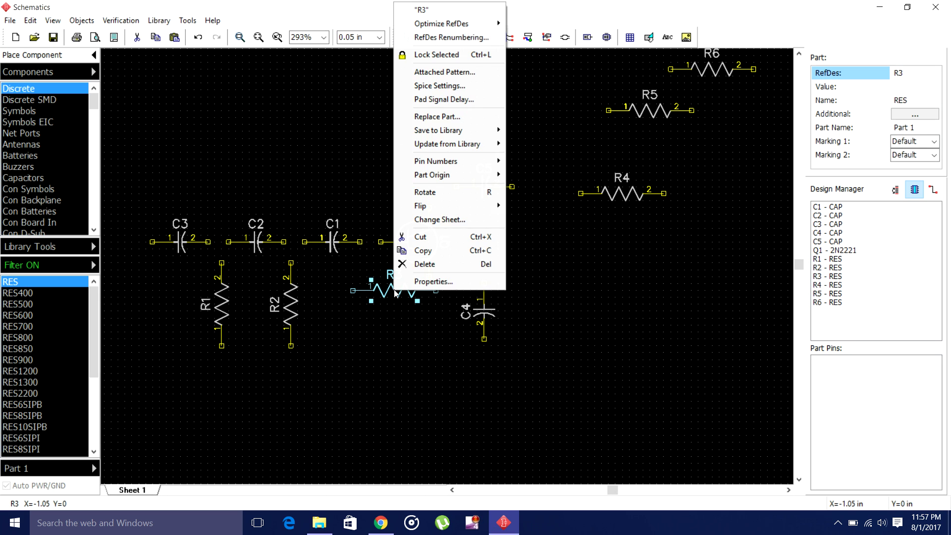
left_click(468, 192)
left_click_drag(394, 292, 373, 312)
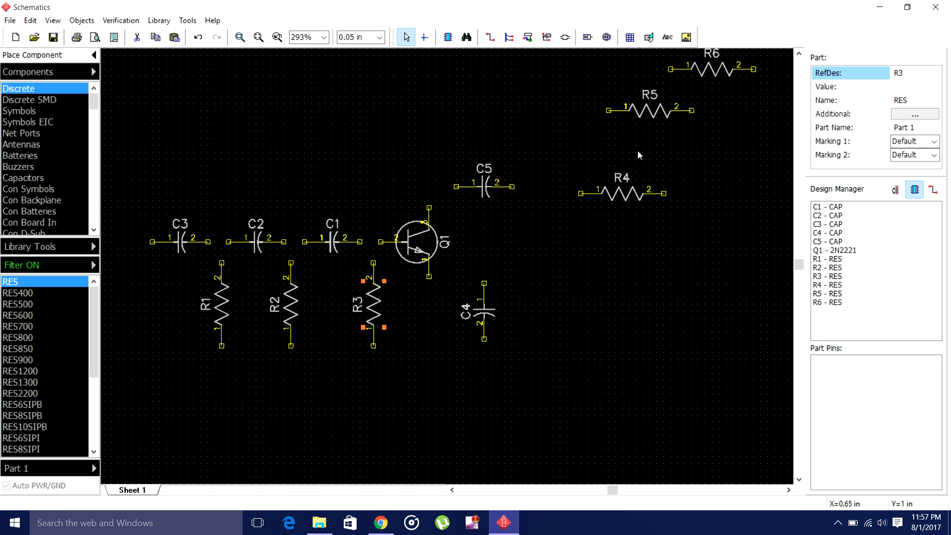
left_click_drag(629, 196, 440, 316)
Rotate R4 vertical and position it directly below Q1
right_click(440, 315)
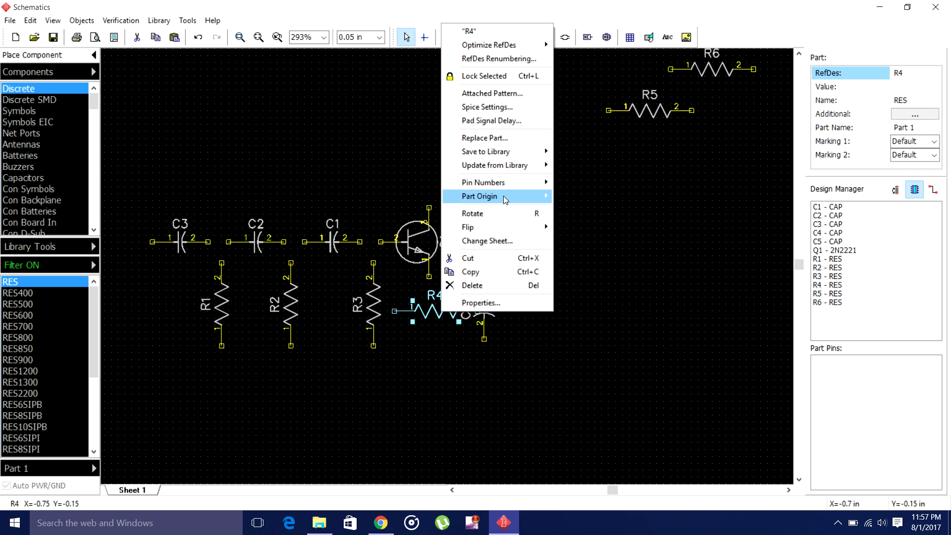
left_click(518, 214)
left_click_drag(426, 321, 430, 337)
left_click(593, 317)
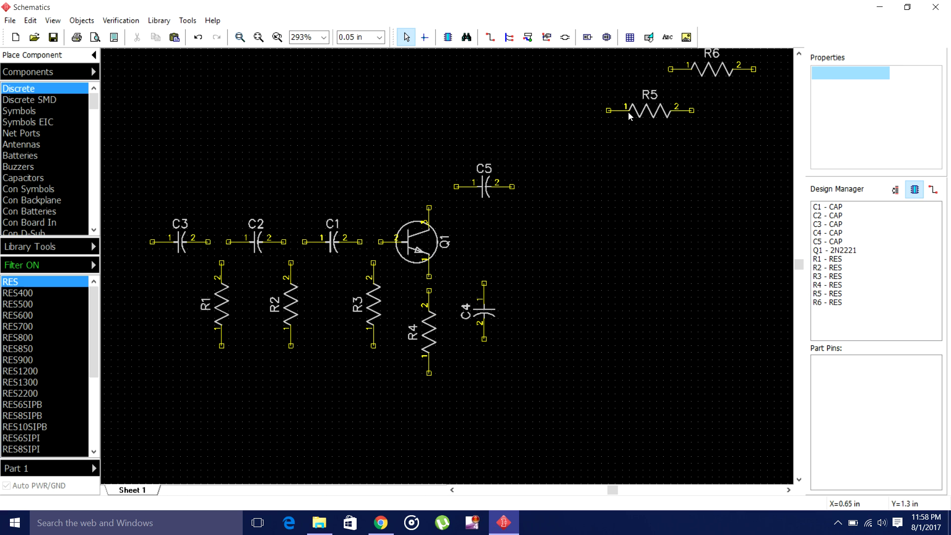
Move R5 above Q1 and R6 to its left, standing both upright
left_click_drag(634, 113, 414, 168)
right_click(425, 164)
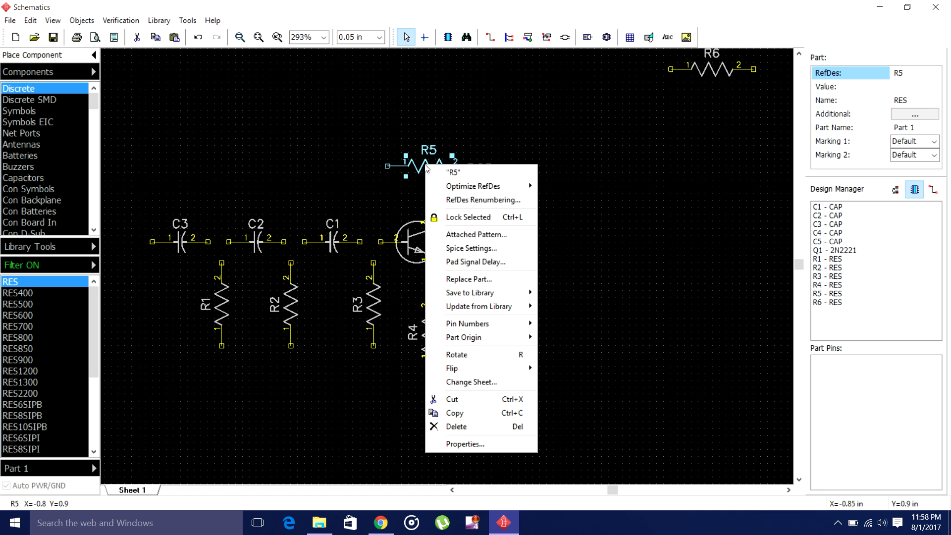
left_click(507, 354)
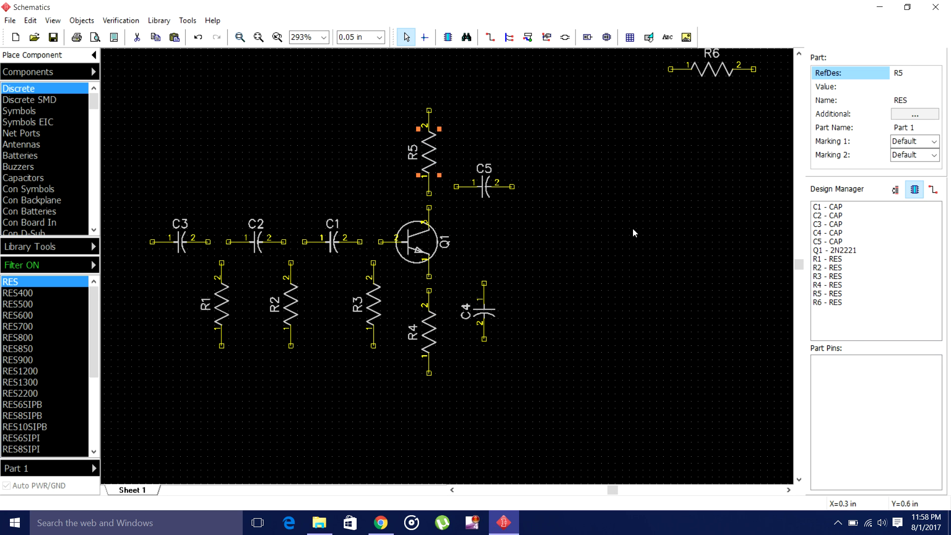
left_click(682, 84)
left_click_drag(682, 84, 353, 162)
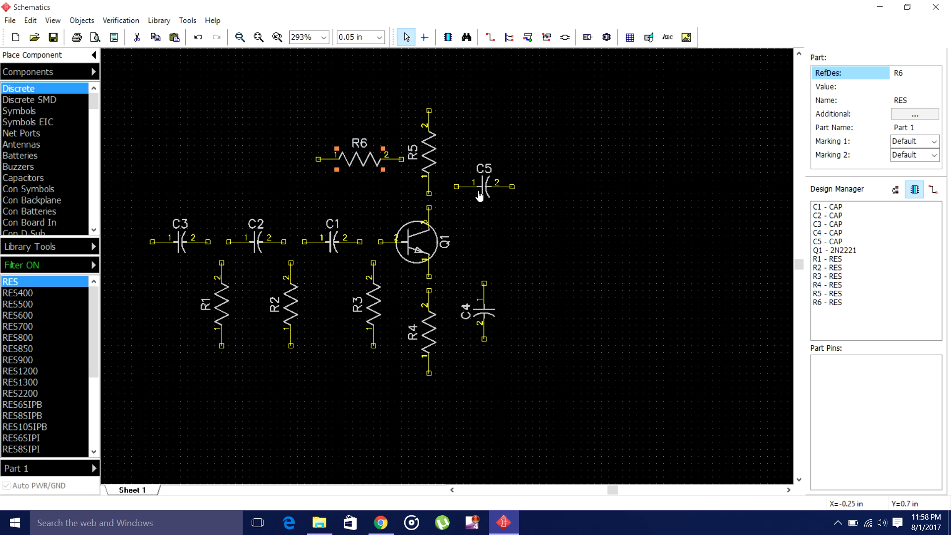
right_click(376, 163)
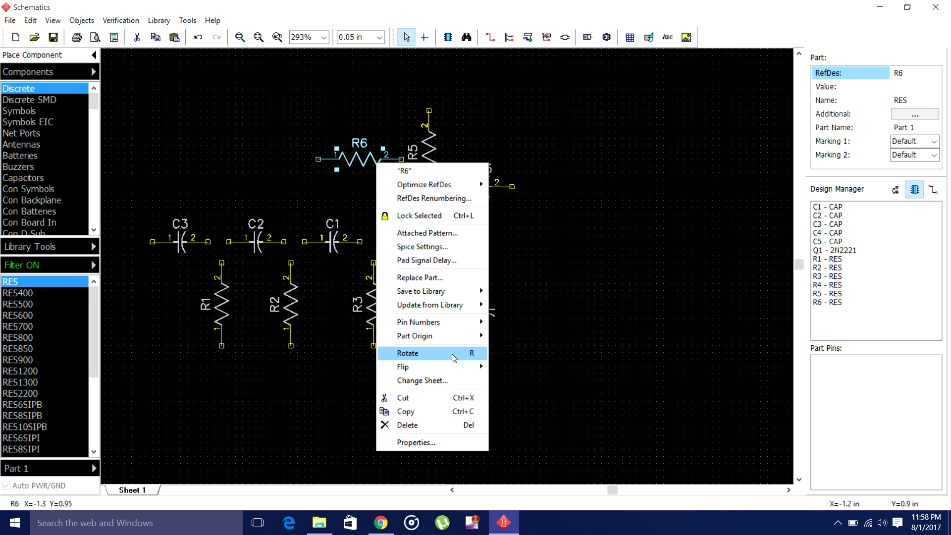
left_click(452, 354)
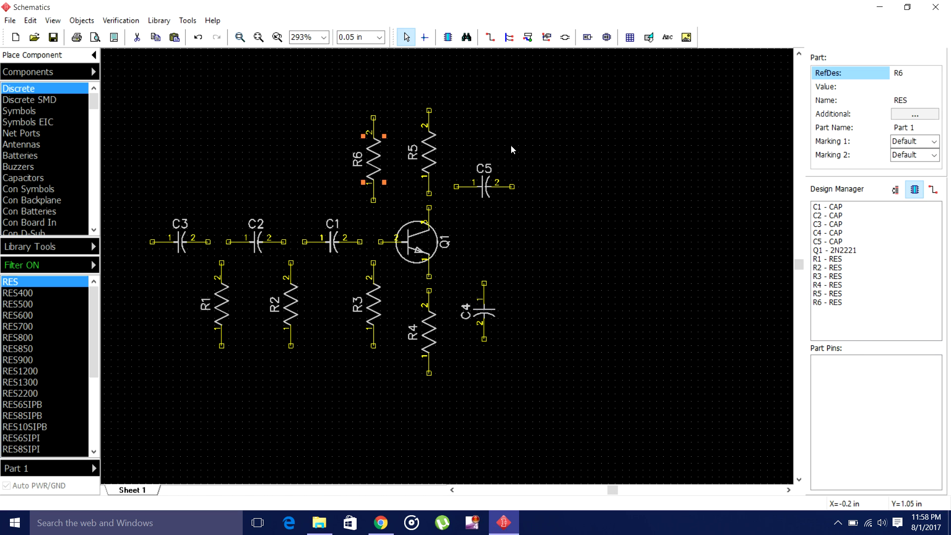
Wire R5 and C5 to Q1's collector and Q1's emitter down to R4
left_click(490, 37)
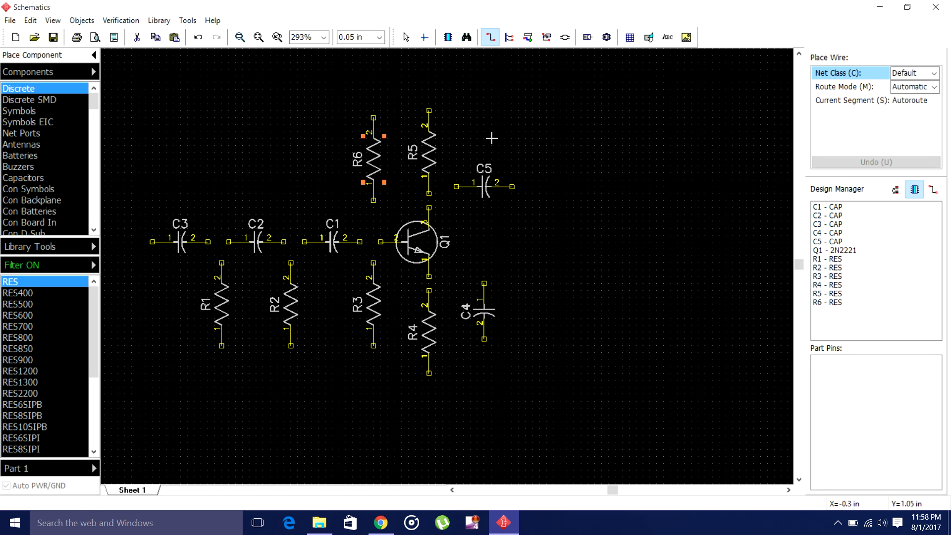
left_click(429, 193)
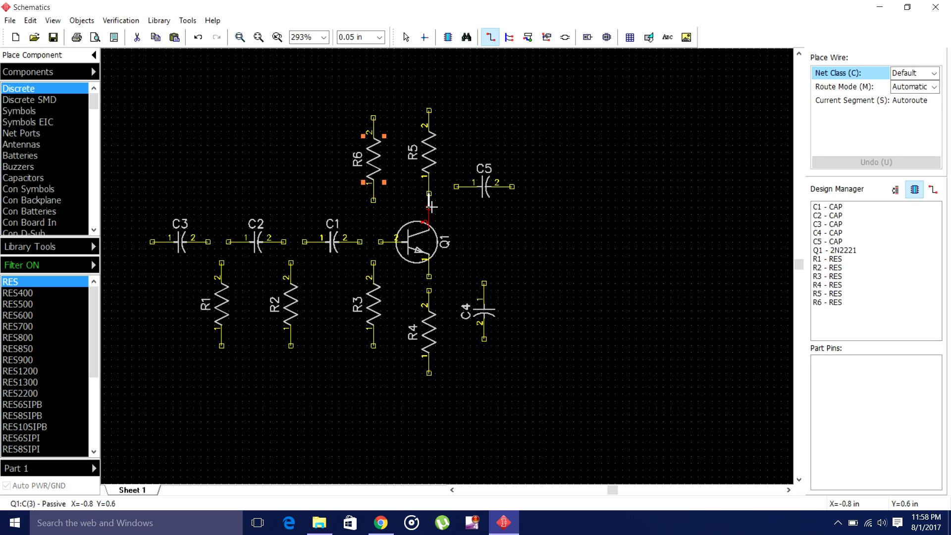
left_click(430, 207)
key("Escape")
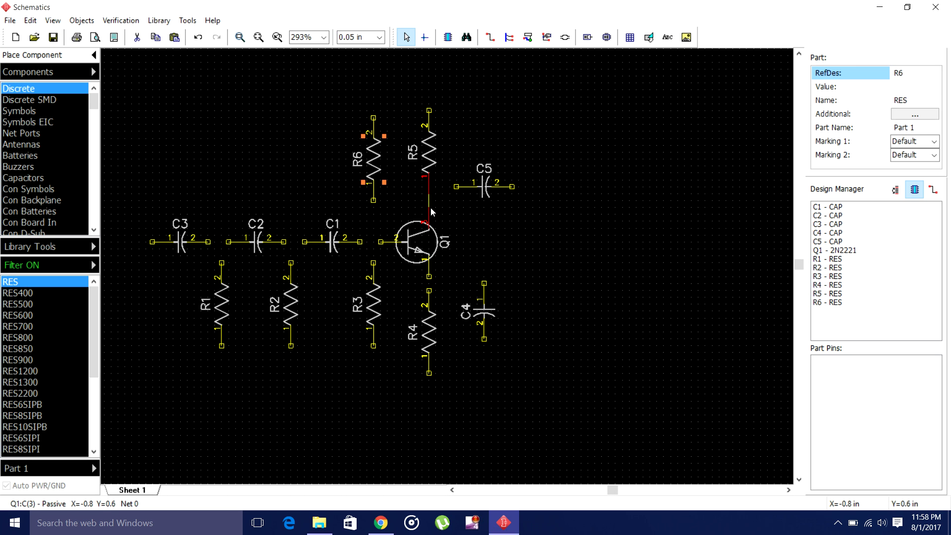
left_click(588, 233)
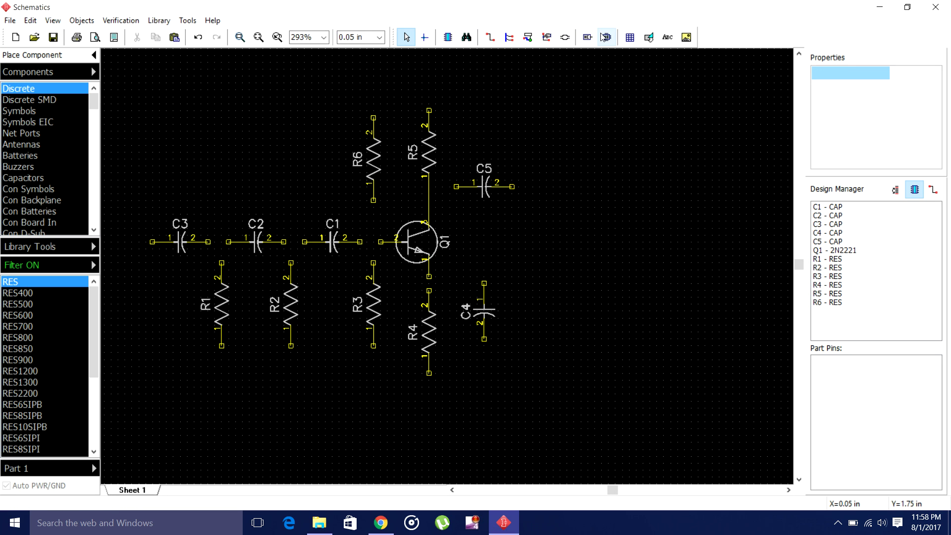
left_click(490, 37)
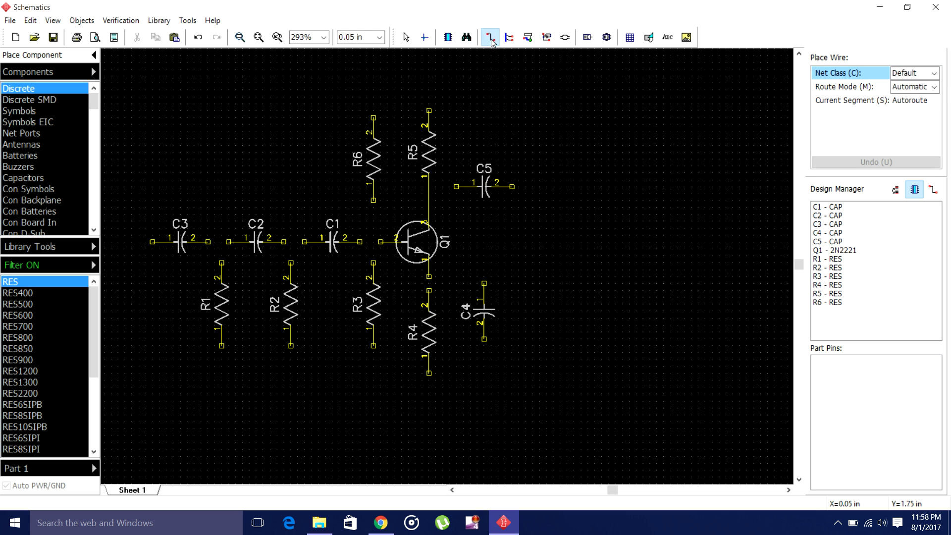
left_click(429, 290)
left_click(456, 186)
right_click(429, 186)
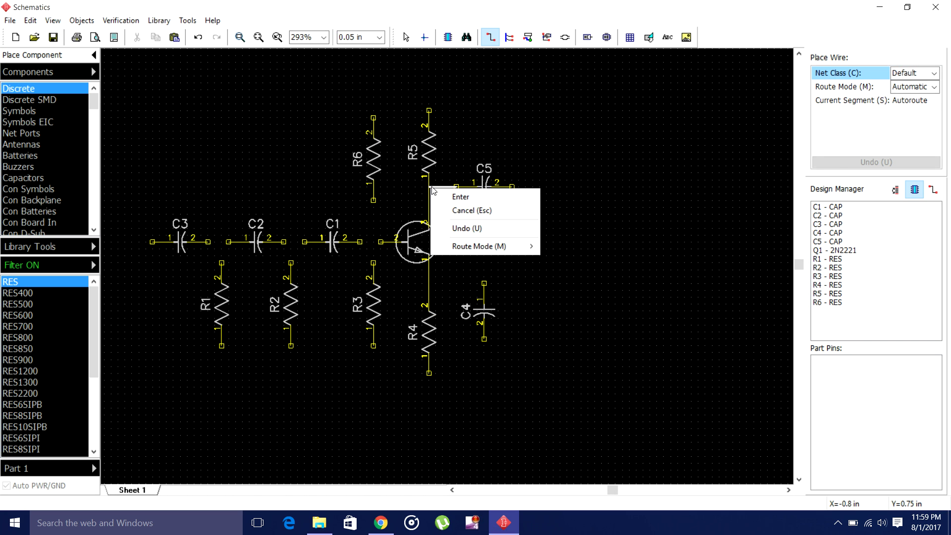
left_click(496, 196)
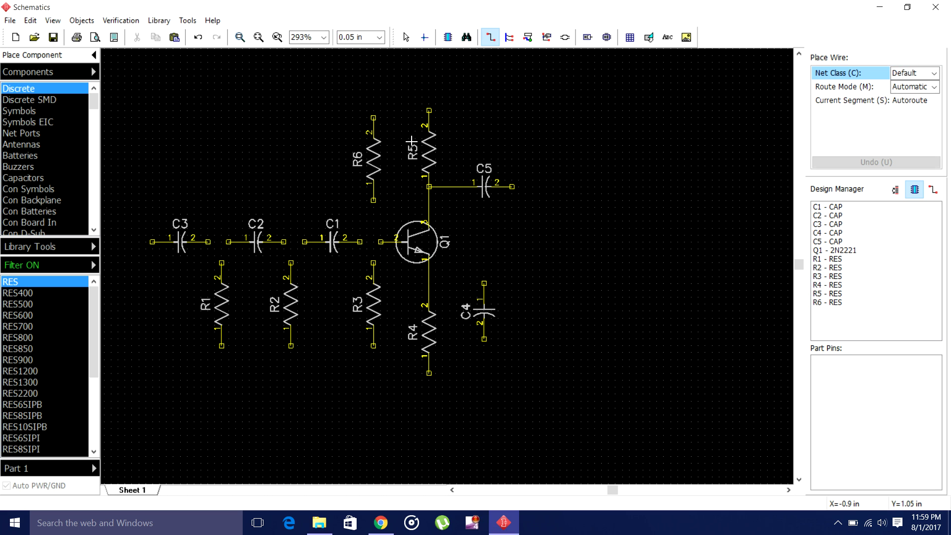
Wire C1 to Q1's base and join R3 and R6 to that base wire
left_click(360, 241)
left_click(396, 241)
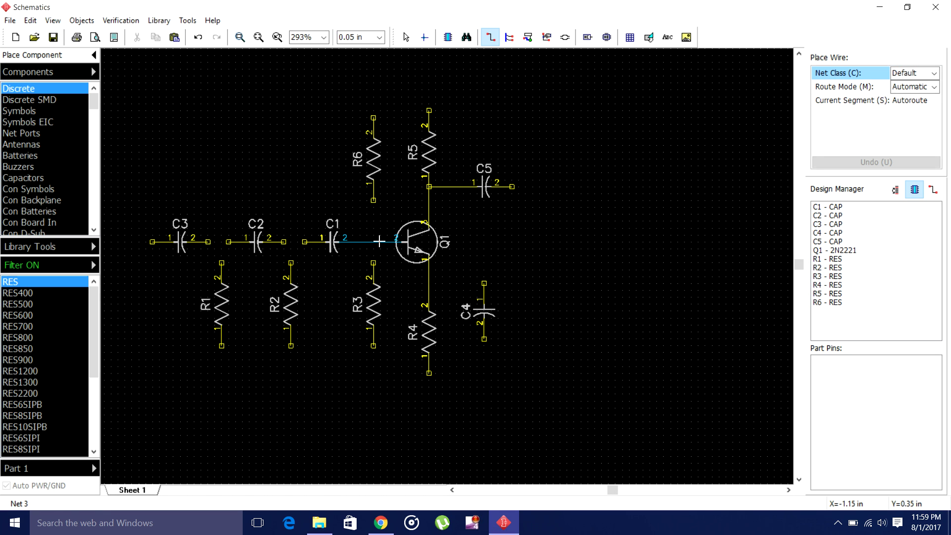
left_click(379, 241)
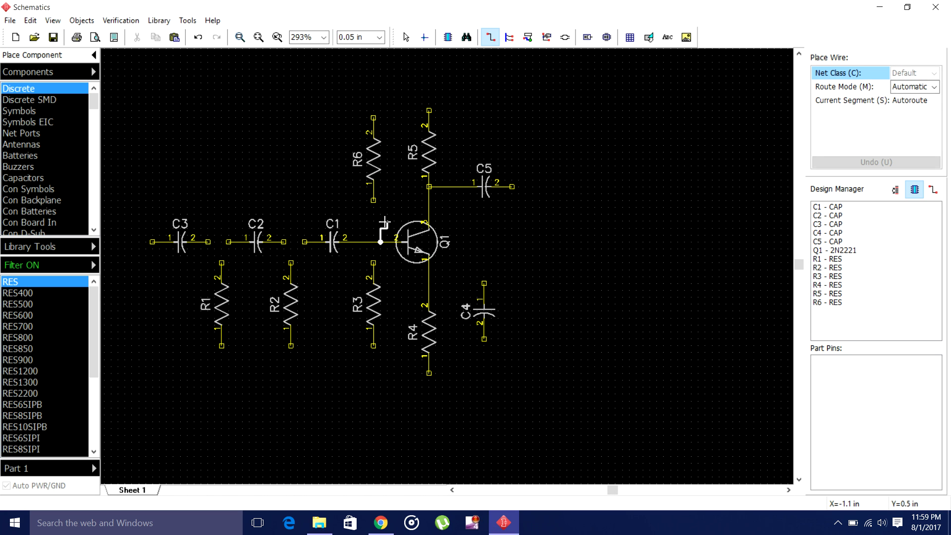
key("Escape")
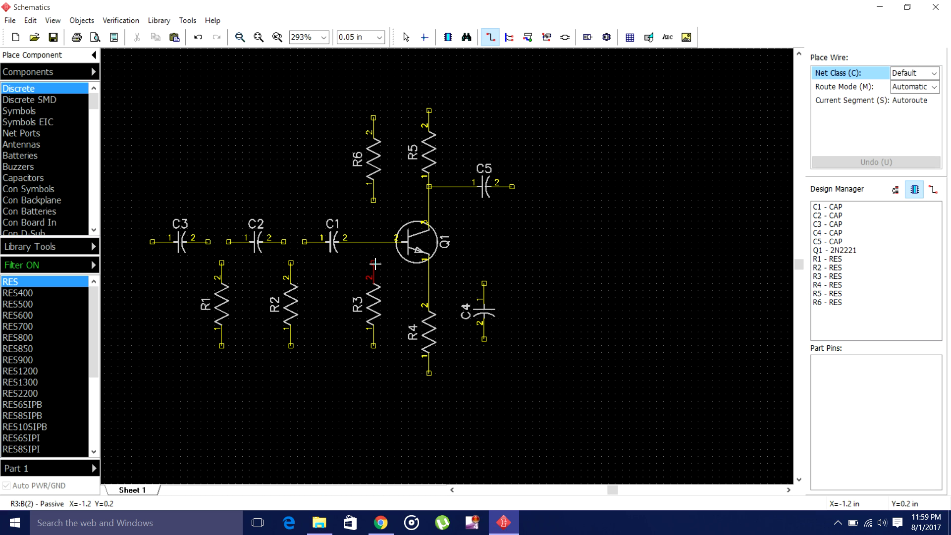
left_click(374, 264)
left_click(373, 242)
left_click(374, 242)
left_click(374, 200)
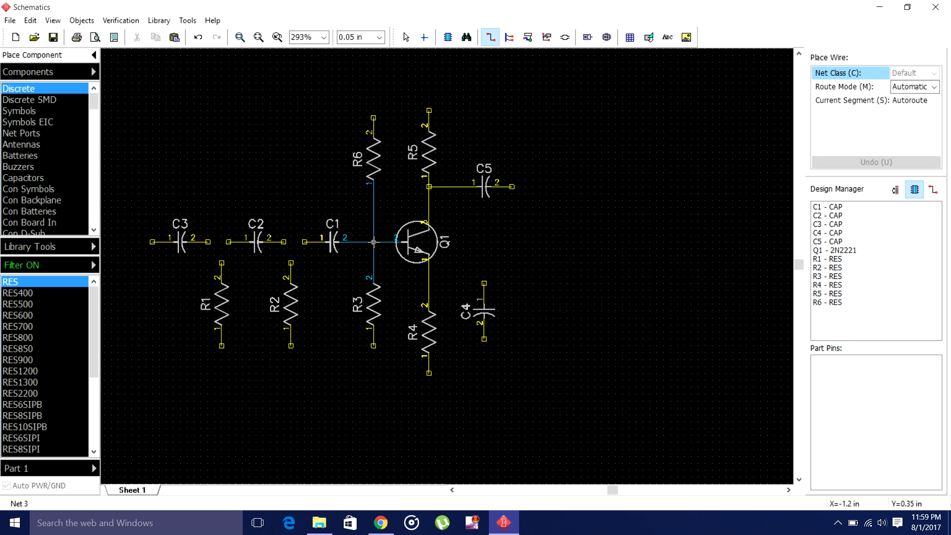
Wire C2 to C1 and tap R2's top pin onto the C2–C1 wire
left_click(285, 241)
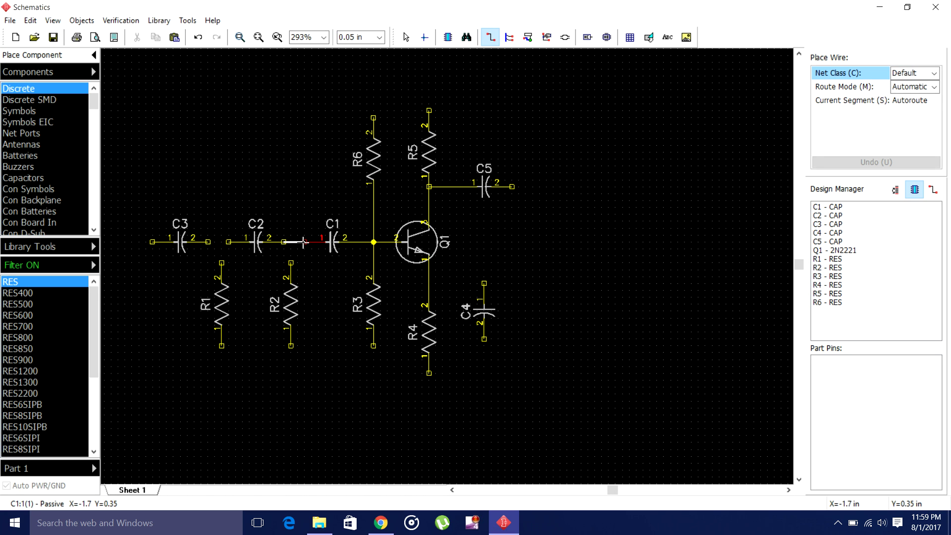
left_click(305, 242)
left_click(304, 241)
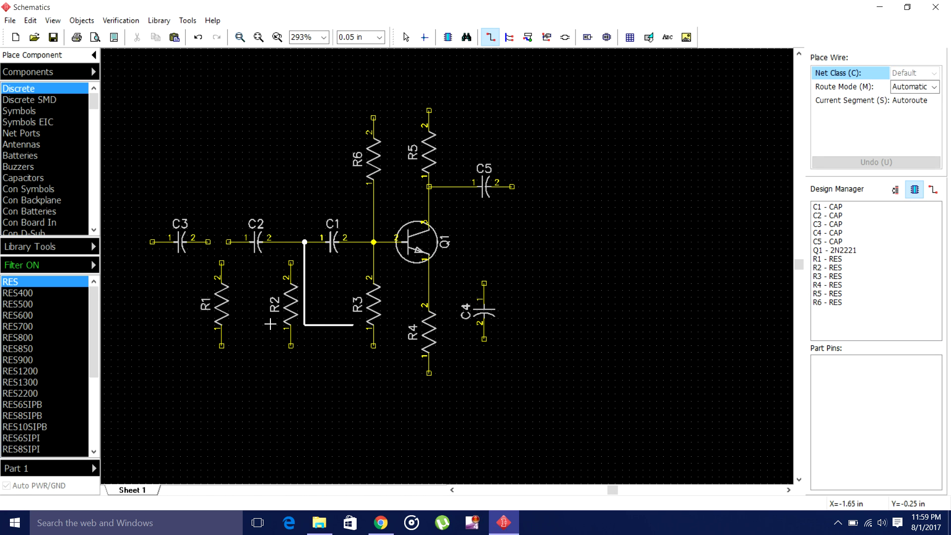
key("Escape")
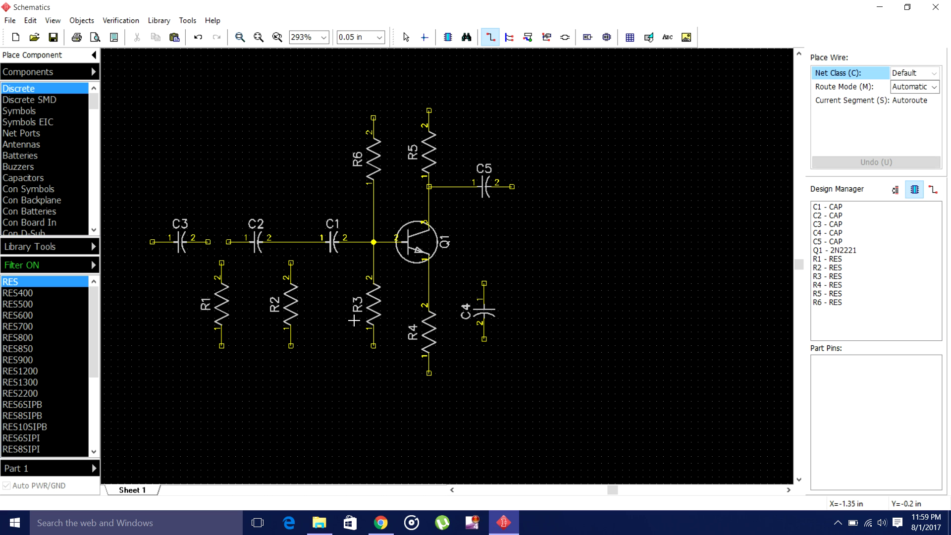
left_click(292, 263)
left_click(293, 242)
right_click(293, 243)
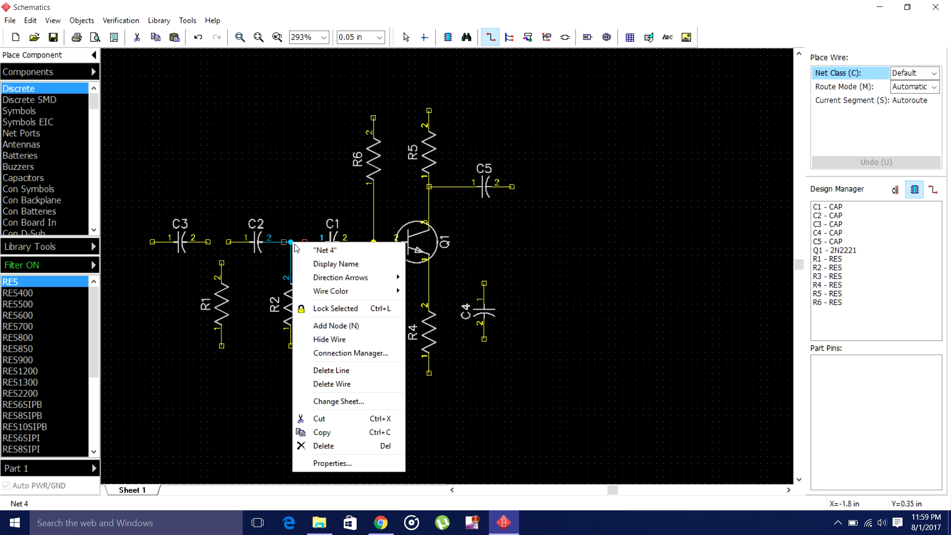
left_click(554, 256)
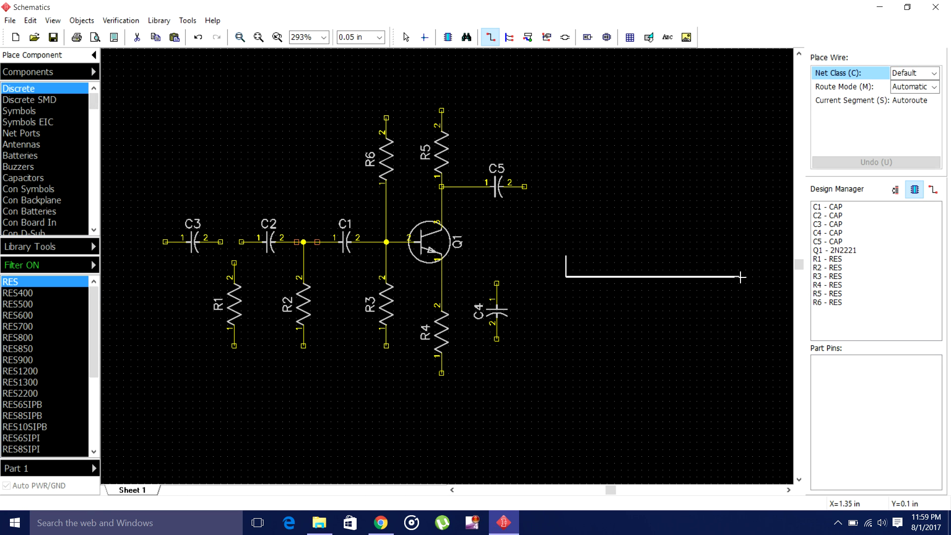
key("Escape")
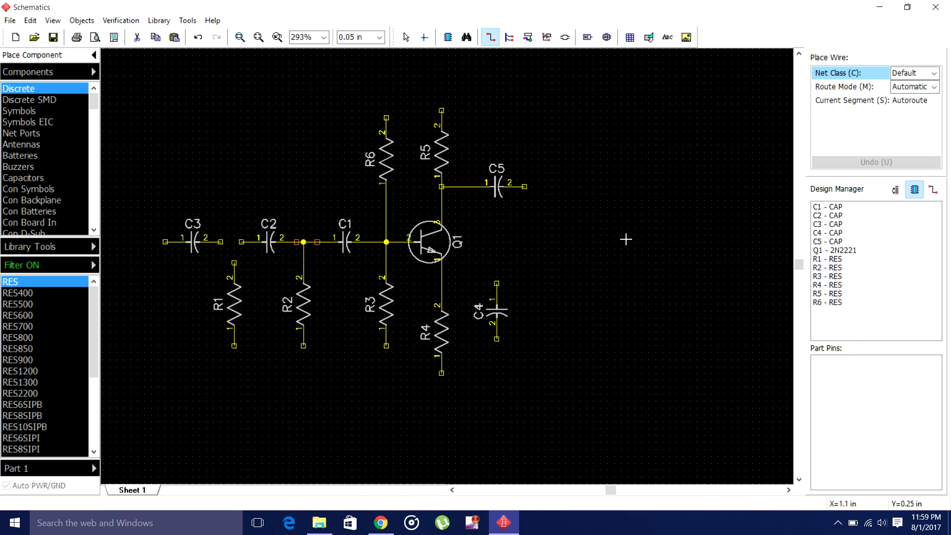
Branch R1's top pin off the C3–C2 wire
right_click(241, 242)
key("Escape")
left_click(241, 242)
left_click(234, 261)
left_click(235, 242)
right_click(235, 243)
key("Escape")
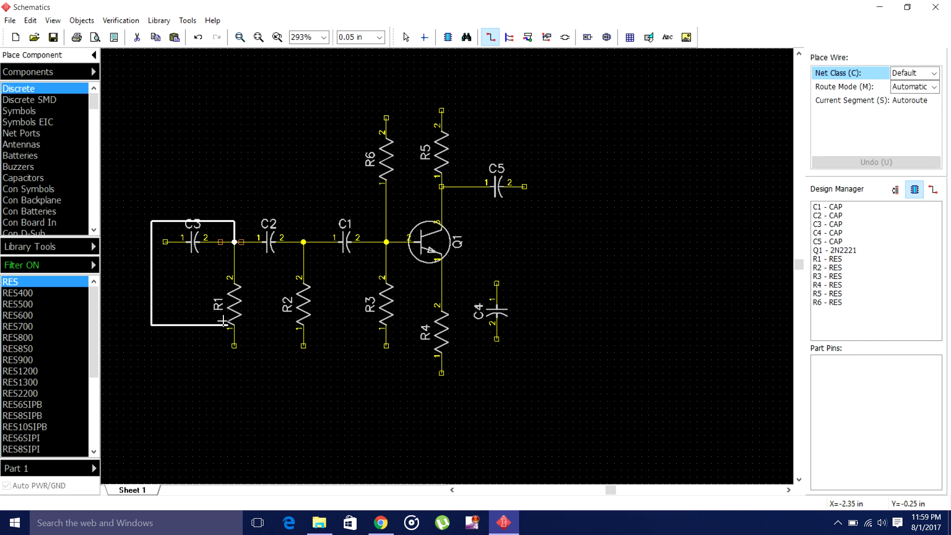
key("Escape")
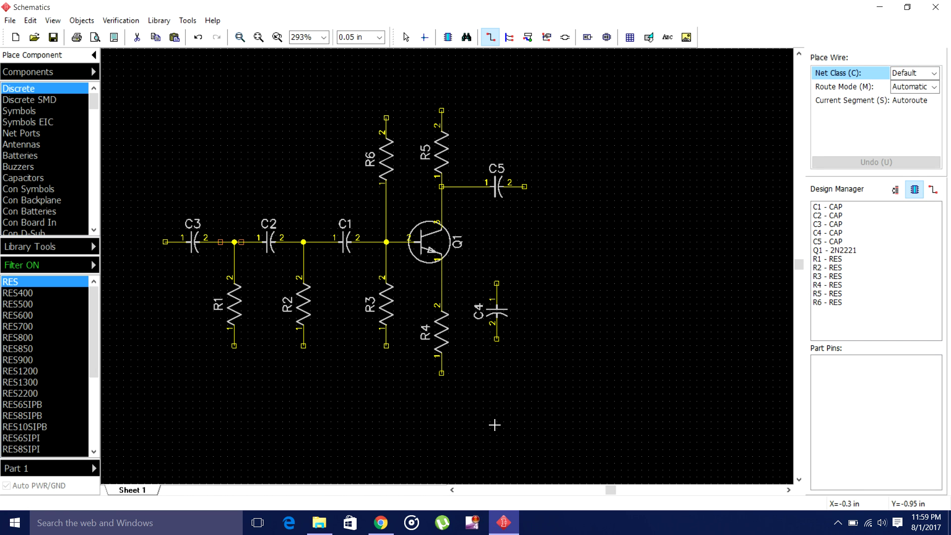
Wire R4's bottom pin to C4's lower pin
left_click(443, 375)
left_click(496, 339)
right_click(496, 340)
key("Return")
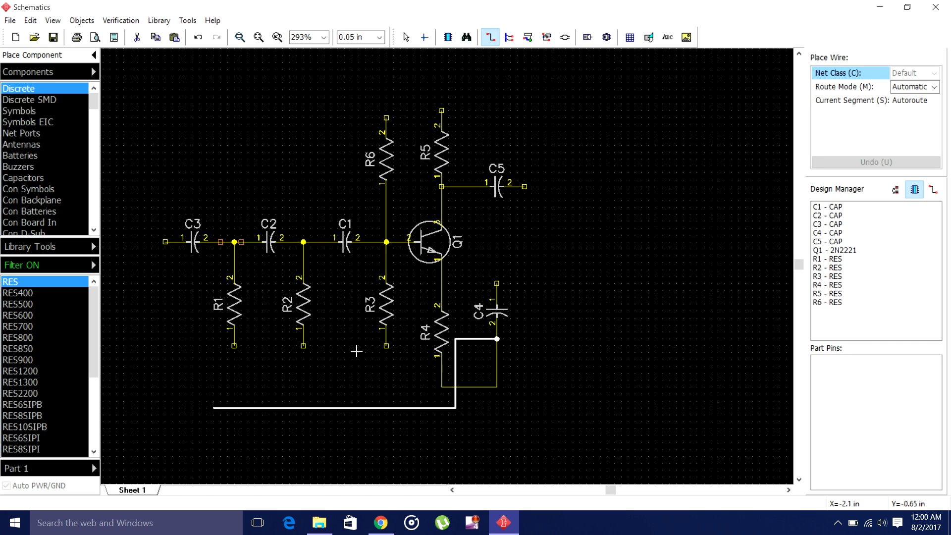
right_click(496, 339)
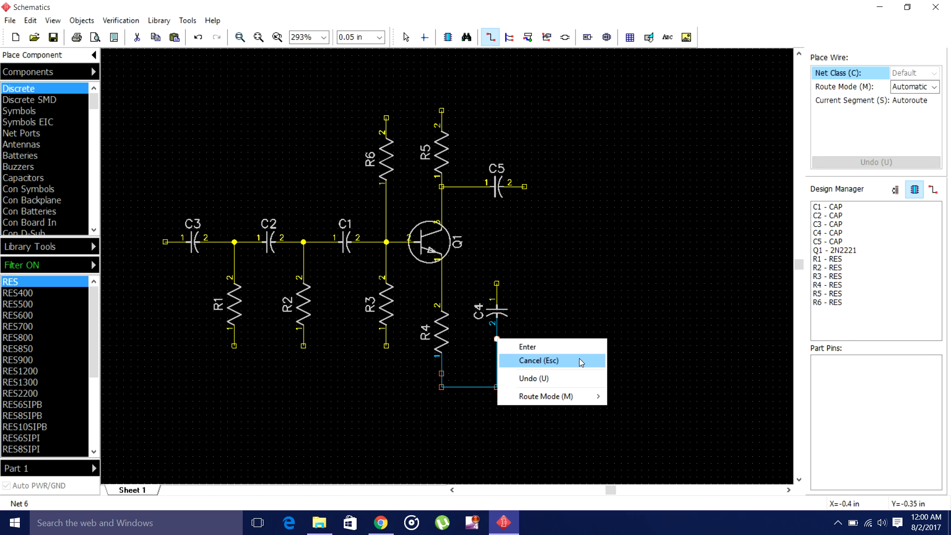
left_click(547, 347)
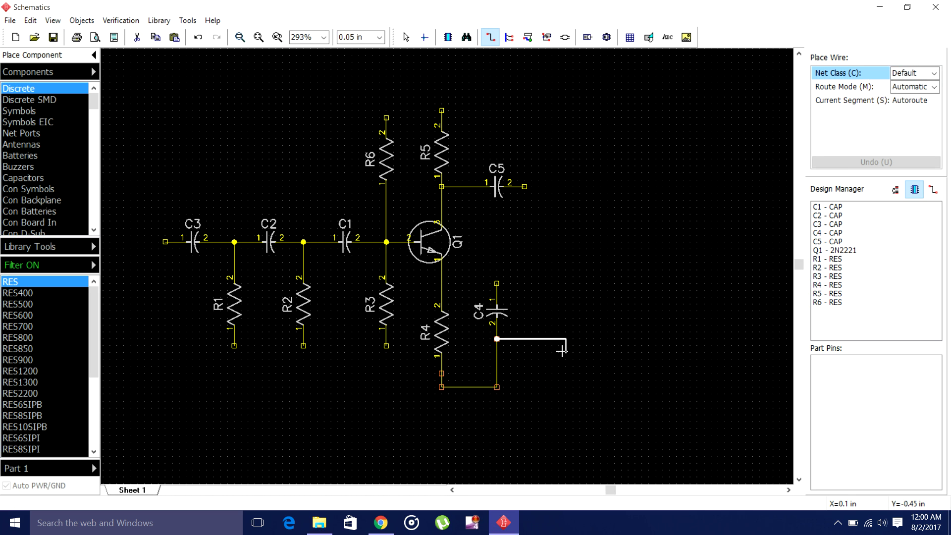
key("Escape")
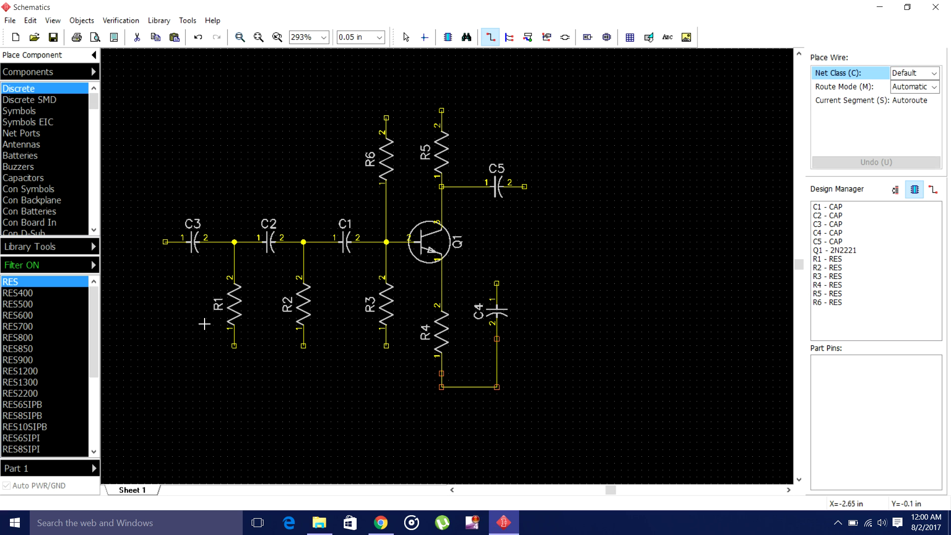
Connect R1's bottom pin to R4's bottom pin
left_click(234, 346)
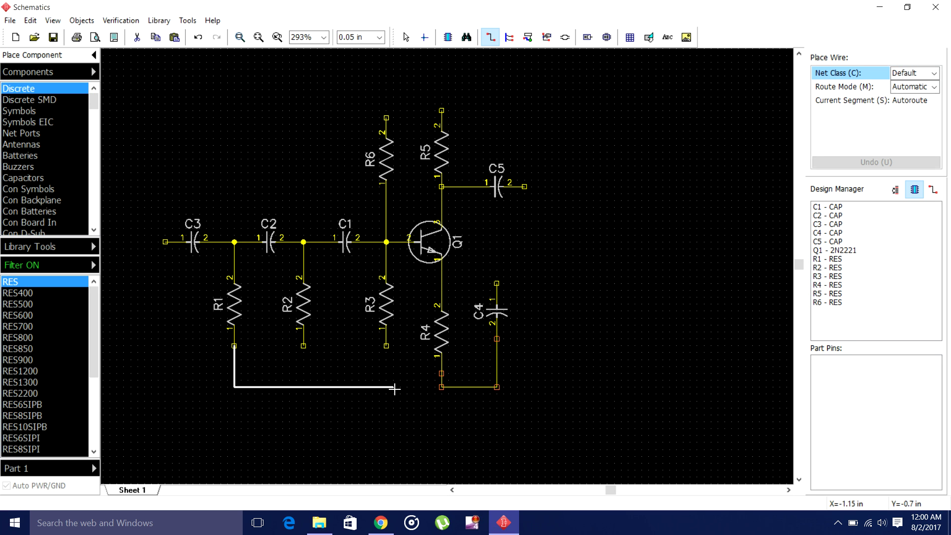
left_click(441, 387)
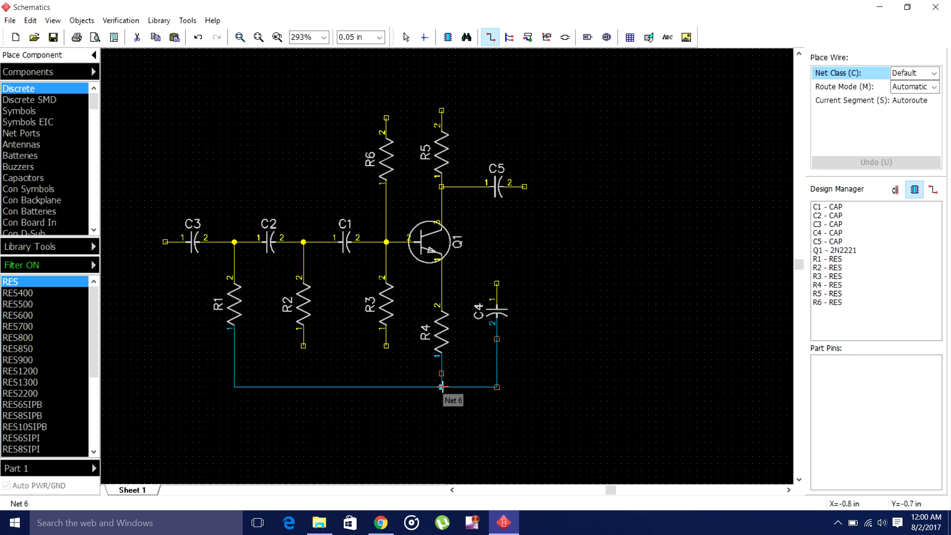
right_click(441, 387)
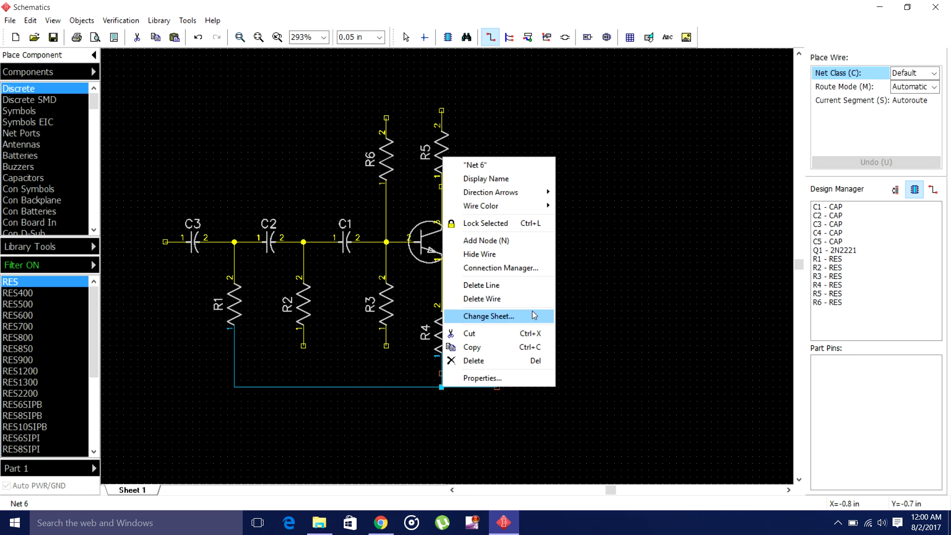
left_click(614, 179)
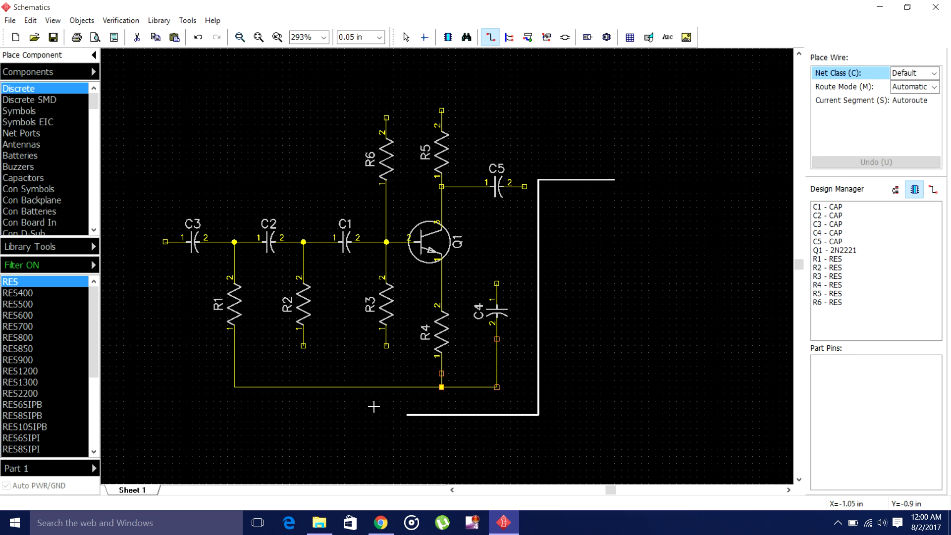
key("Escape")
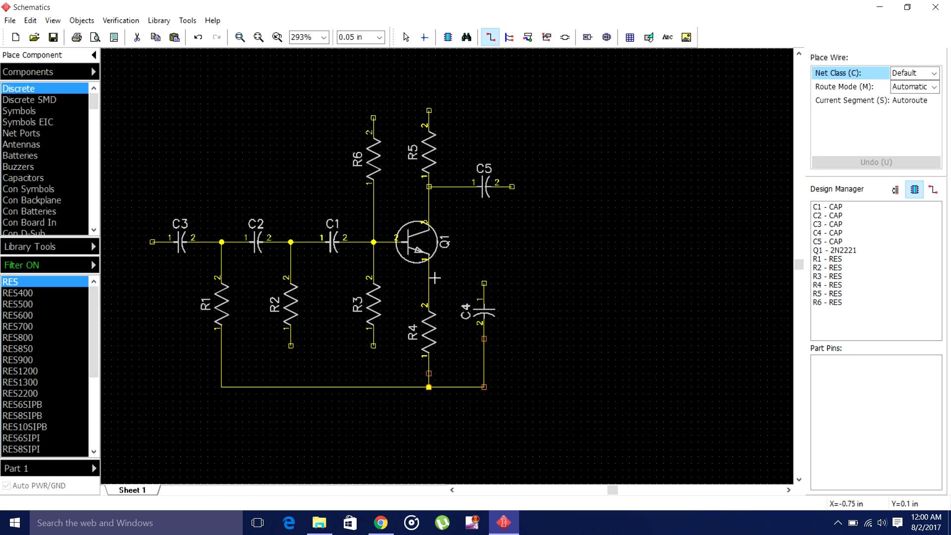
left_click(484, 282)
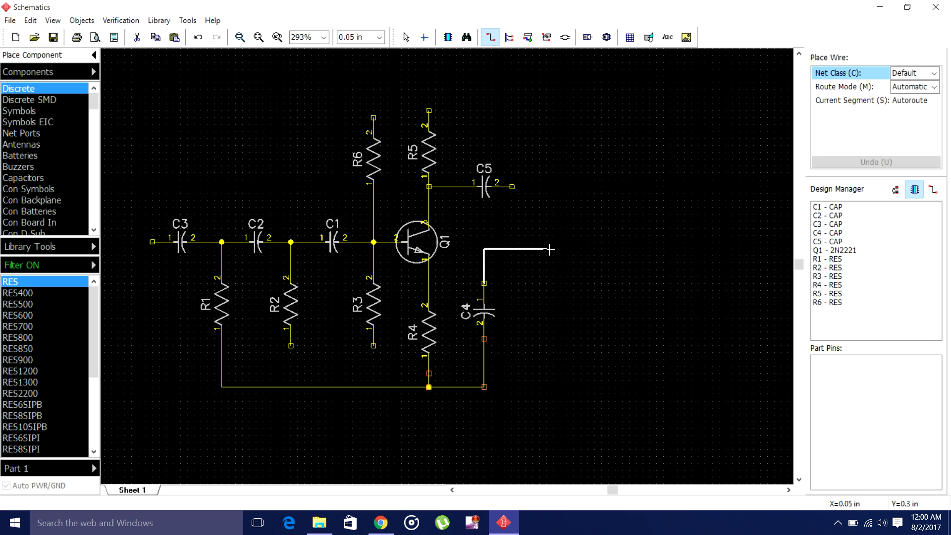
Wire C4's top pin to Q1's emitter
key("Escape")
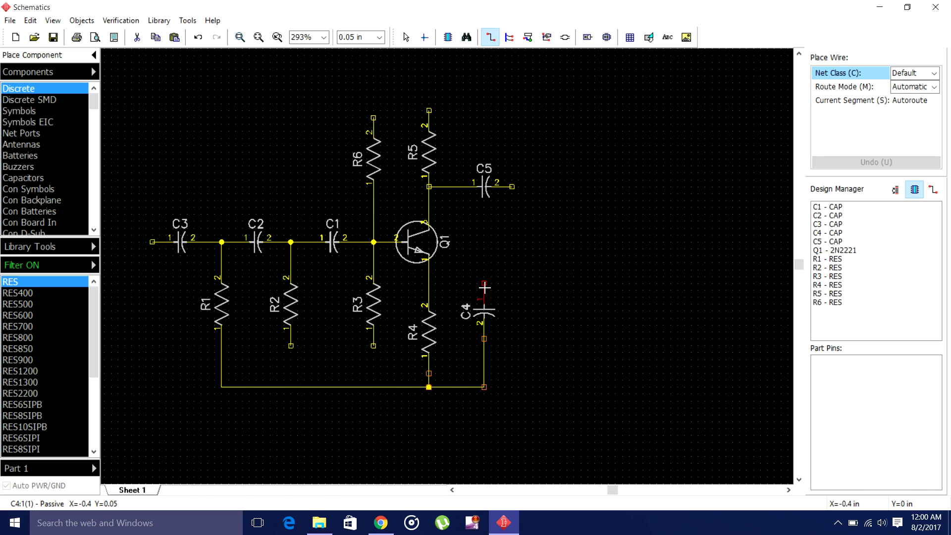
left_click(483, 282)
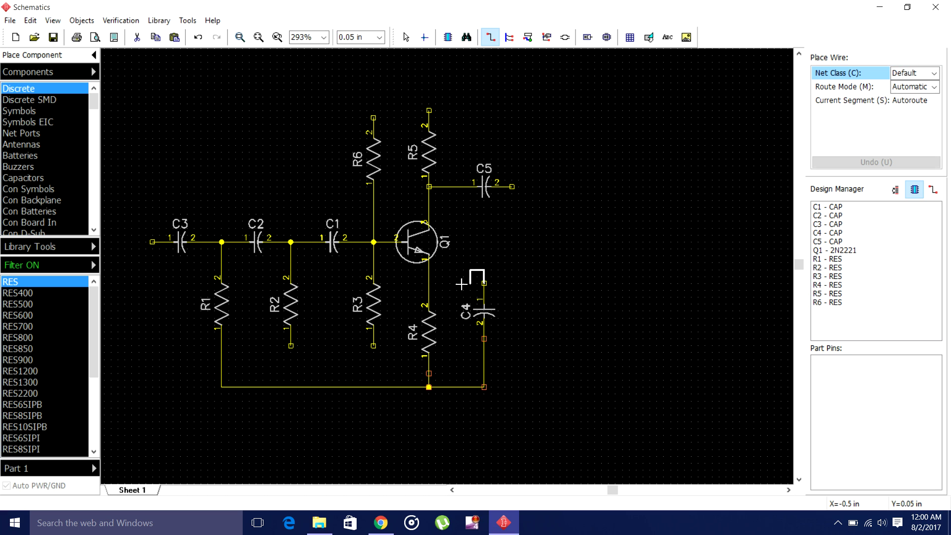
left_click(430, 270)
right_click(430, 270)
left_click(461, 278)
left_click(601, 250)
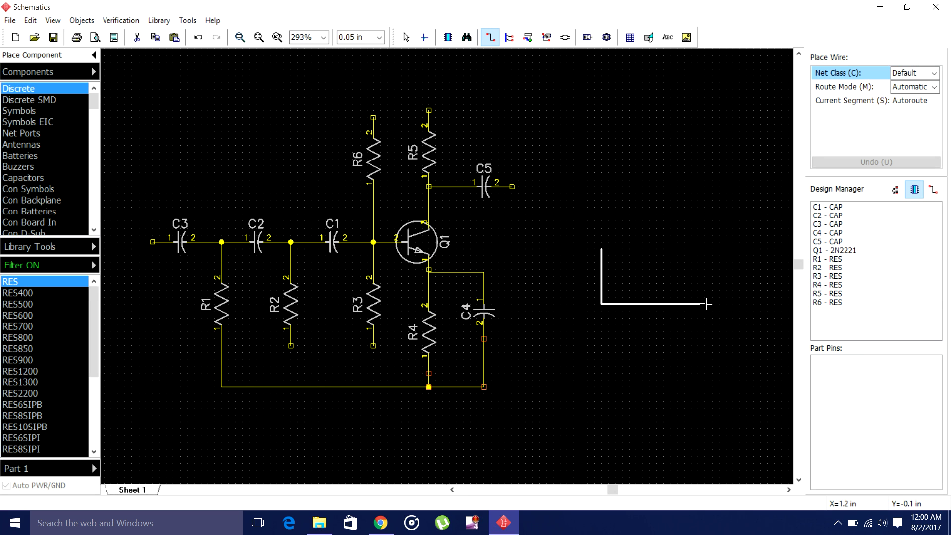
key("Escape")
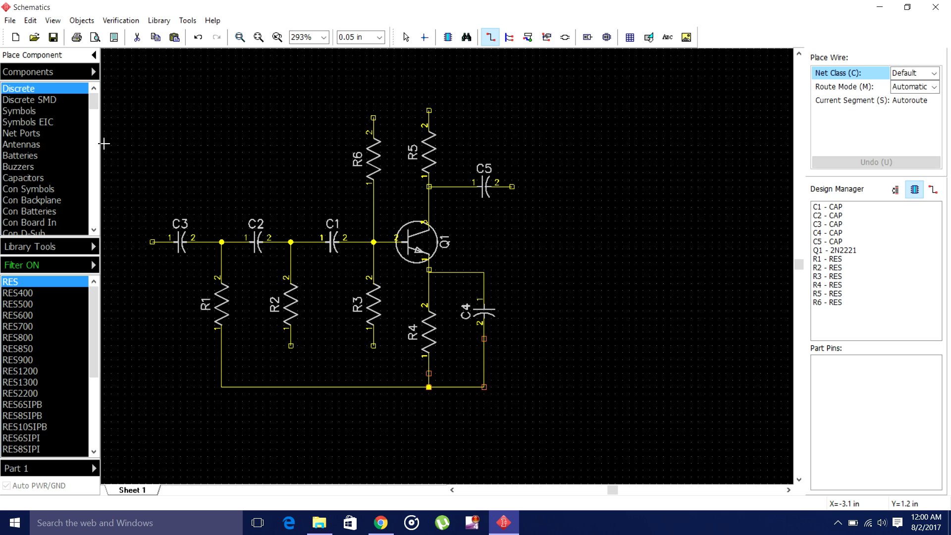
Run a feedback wire from C3's left pin to Q1's collector
left_click(149, 241)
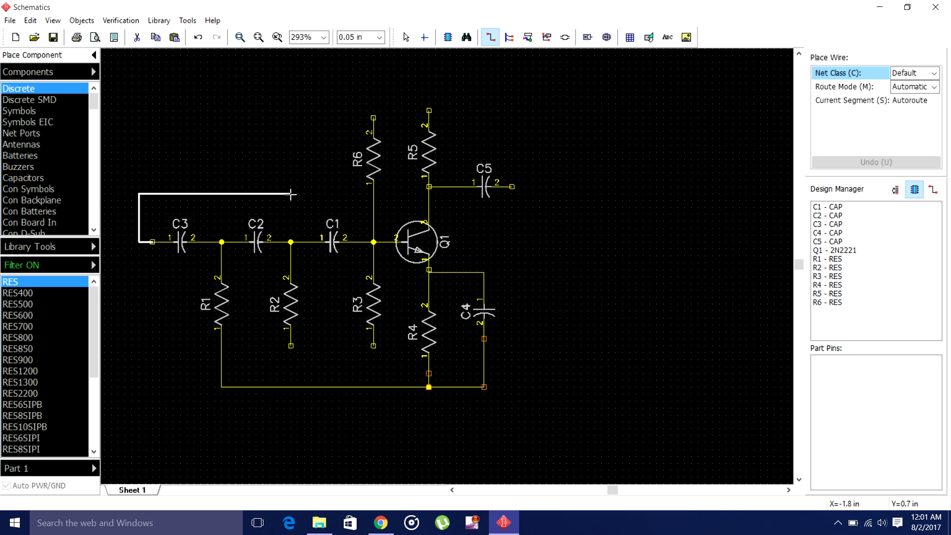
left_click(427, 200)
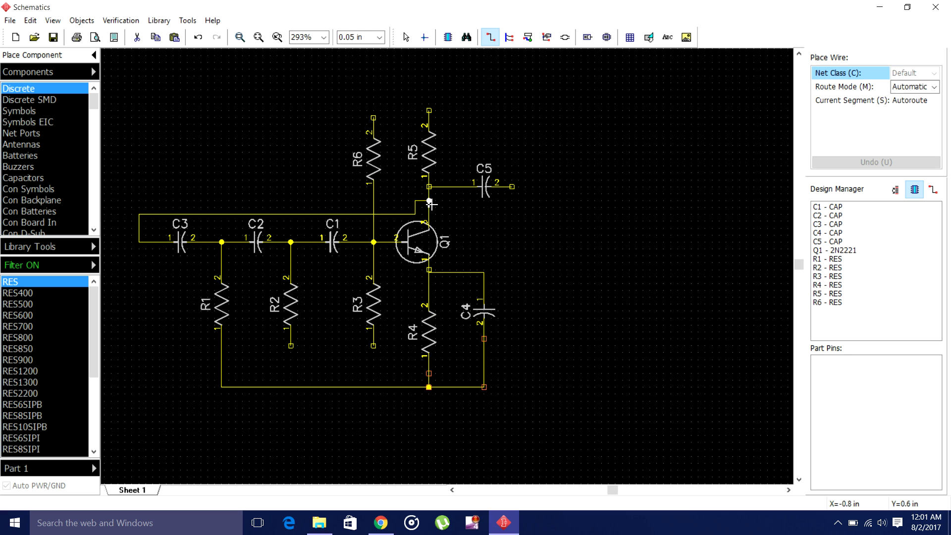
right_click(429, 201)
left_click(478, 210)
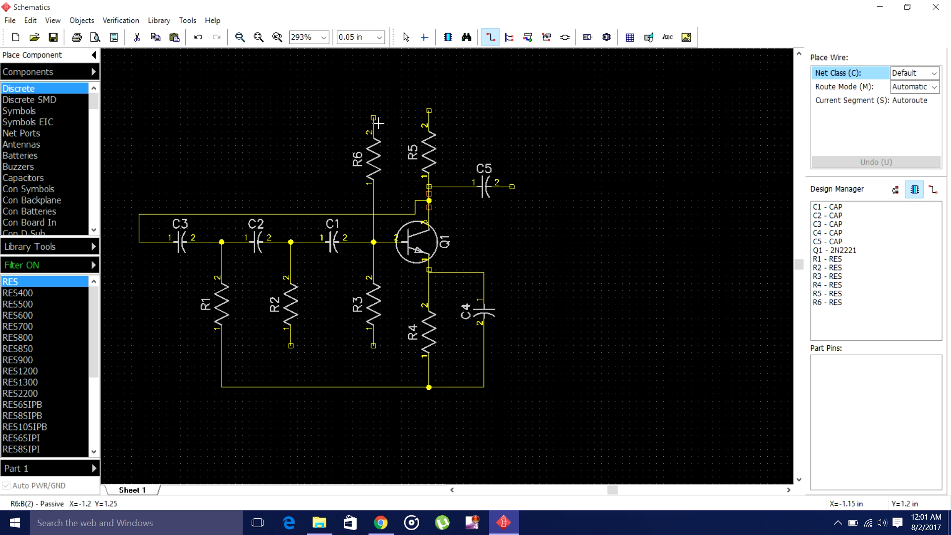
Join the top pins of R5 and R6 with a wire
left_click(372, 109)
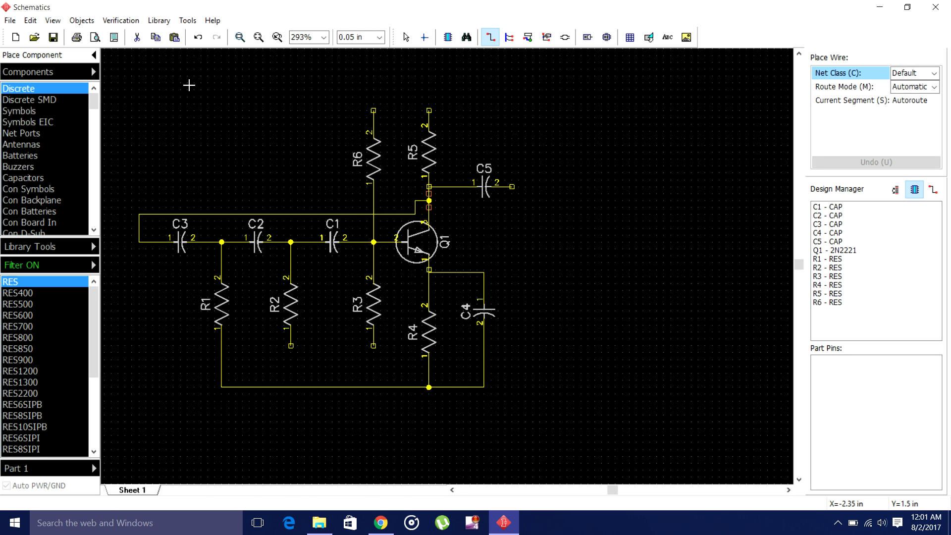
left_click(198, 36)
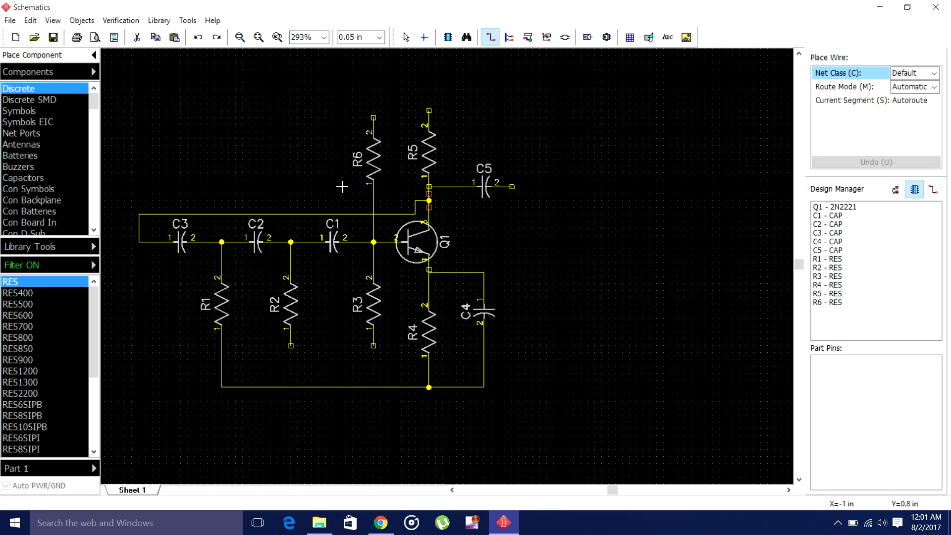
left_click(427, 107)
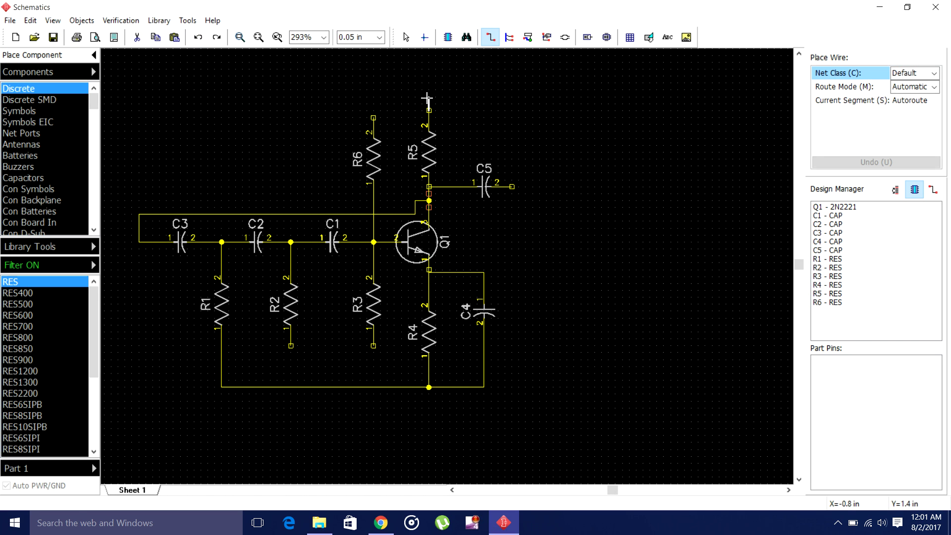
left_click(372, 117)
right_click(372, 117)
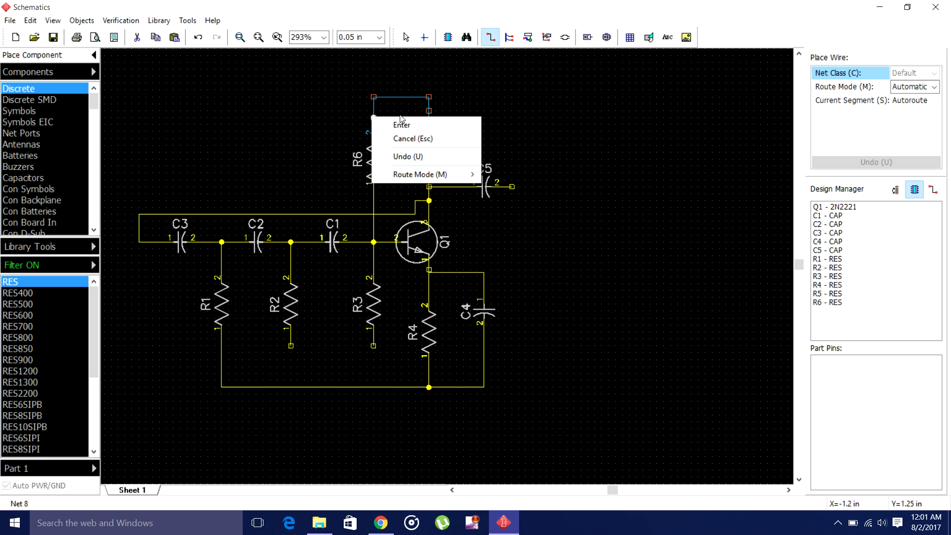
left_click(414, 126)
right_click(374, 118)
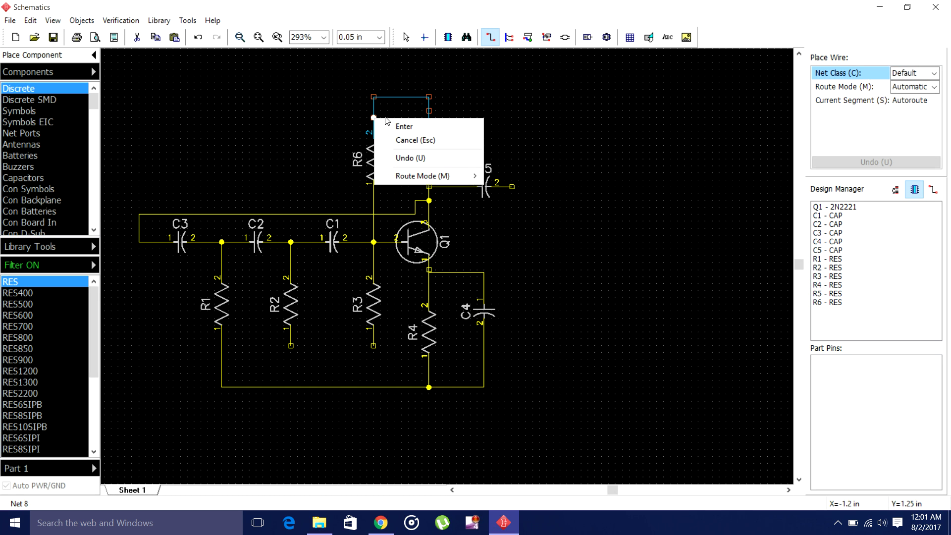
left_click(349, 115)
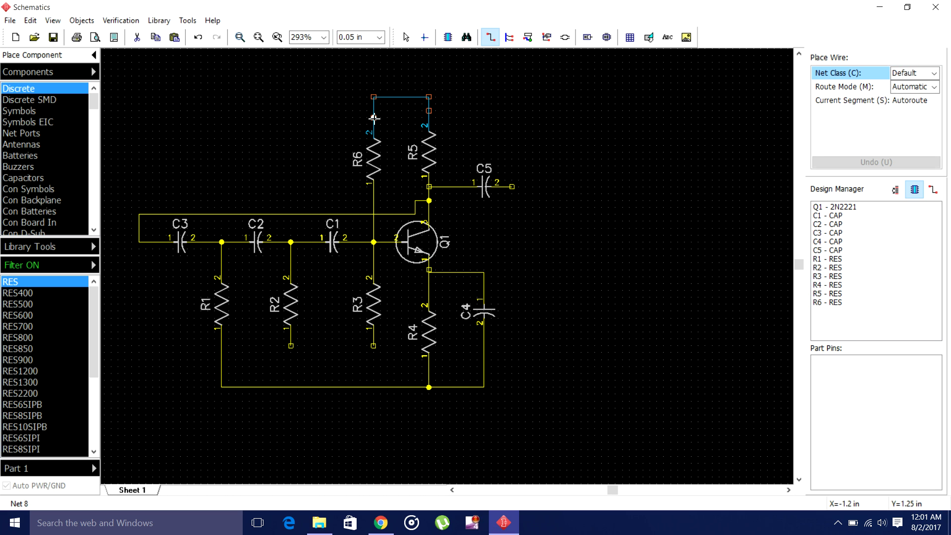
left_click(373, 118)
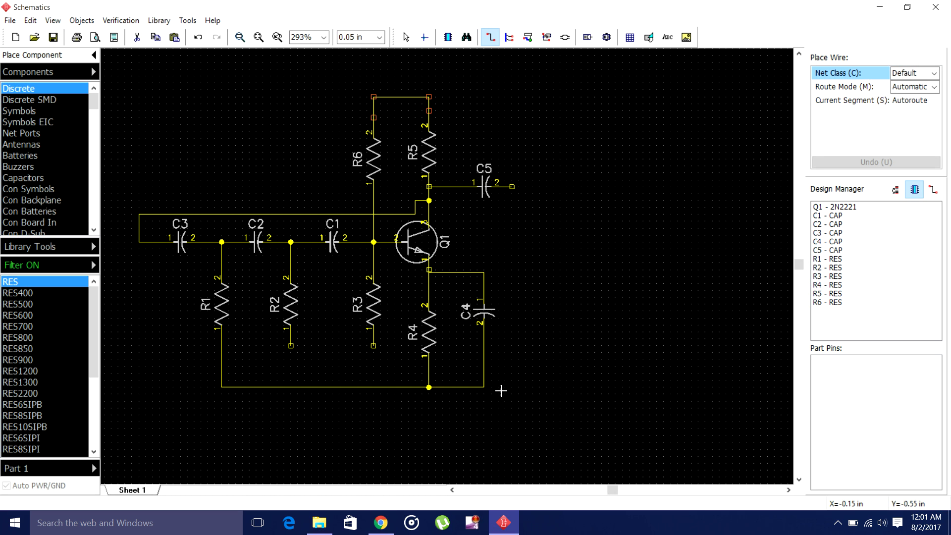
Wire the lower pins of R3 and R2 down to the bottom rail
left_click(373, 346)
right_click(374, 387)
key("Escape")
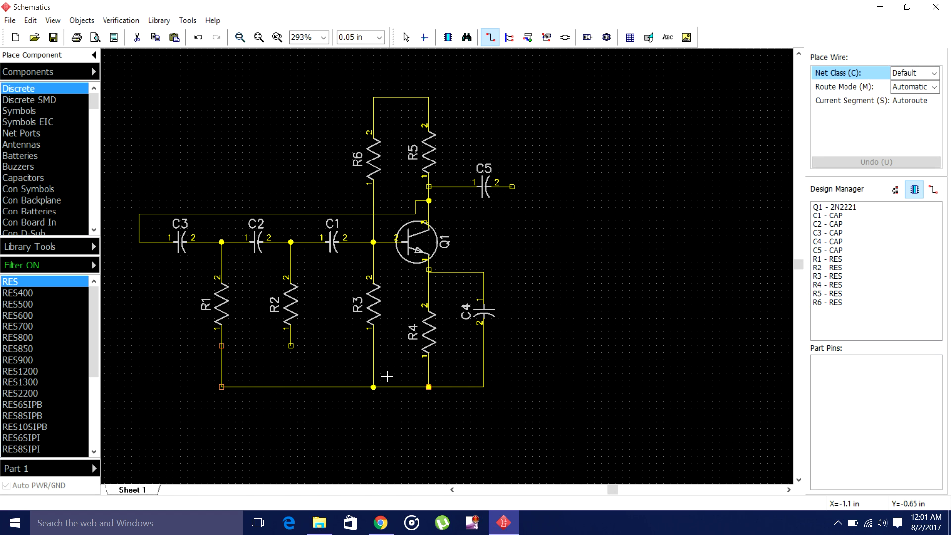
left_click(291, 346)
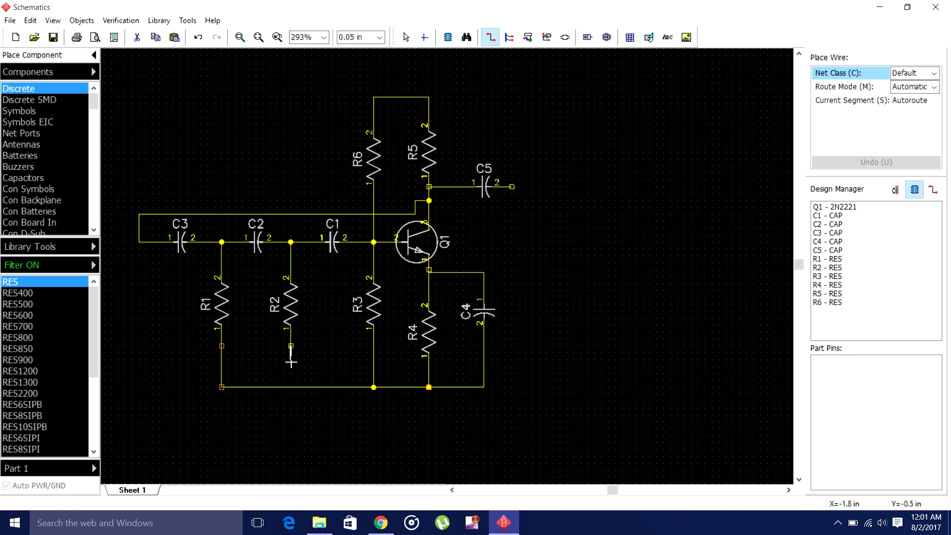
right_click(292, 388)
left_click(317, 393)
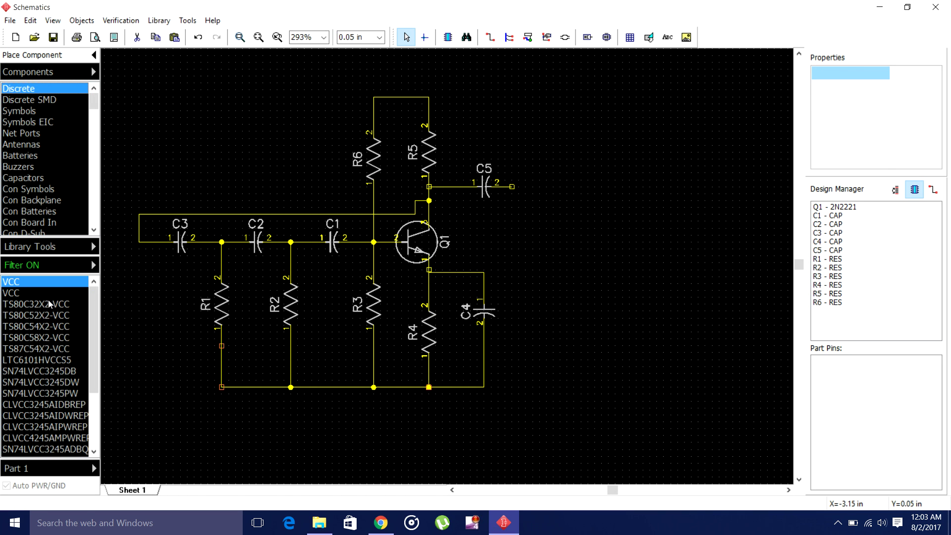
Filter the parts for VCC and place a VCC symbol above the joined R5–R6 wire
left_click(95, 268)
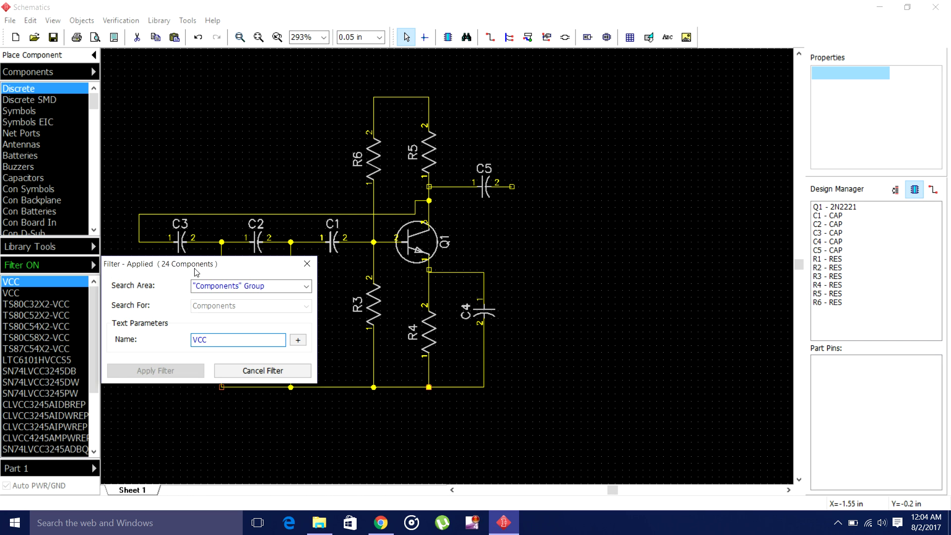
left_click(643, 193)
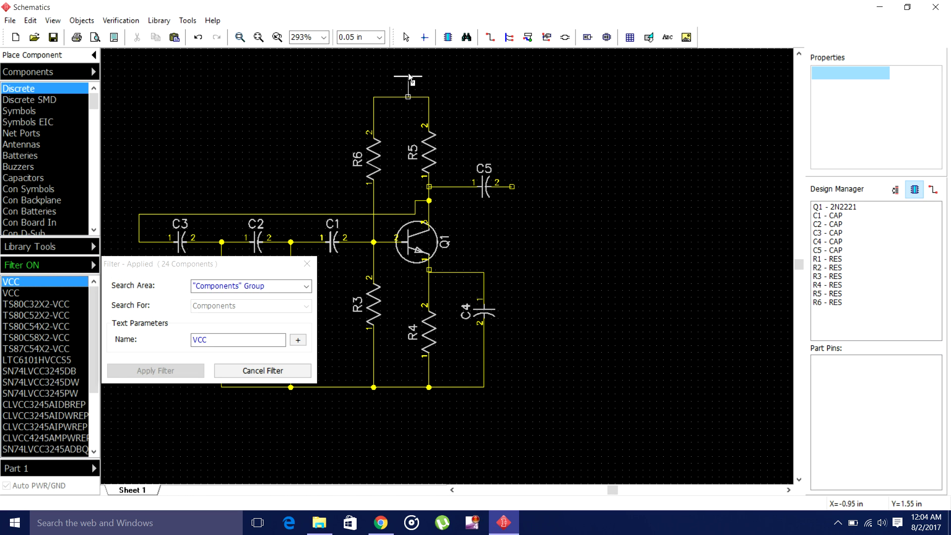
left_click(402, 75)
right_click(521, 64)
left_click(173, 342)
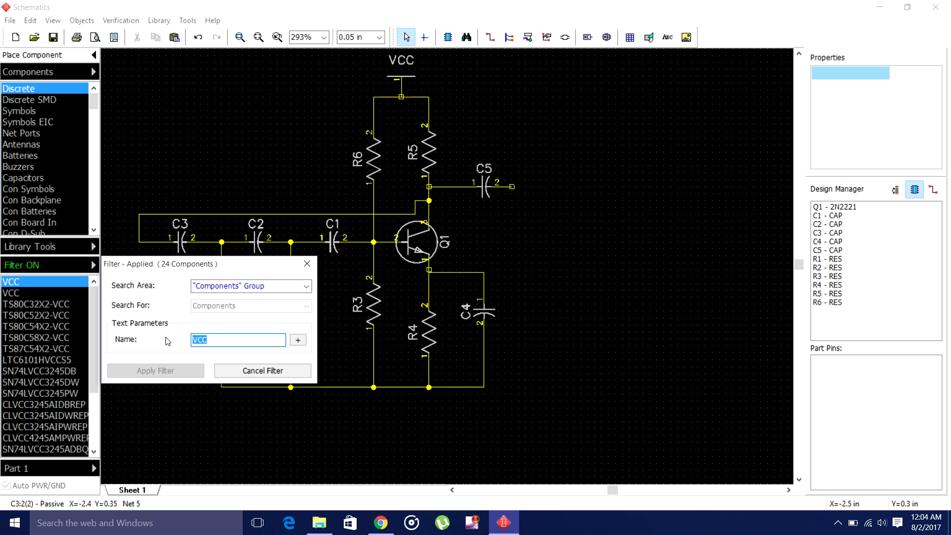
type("GND")
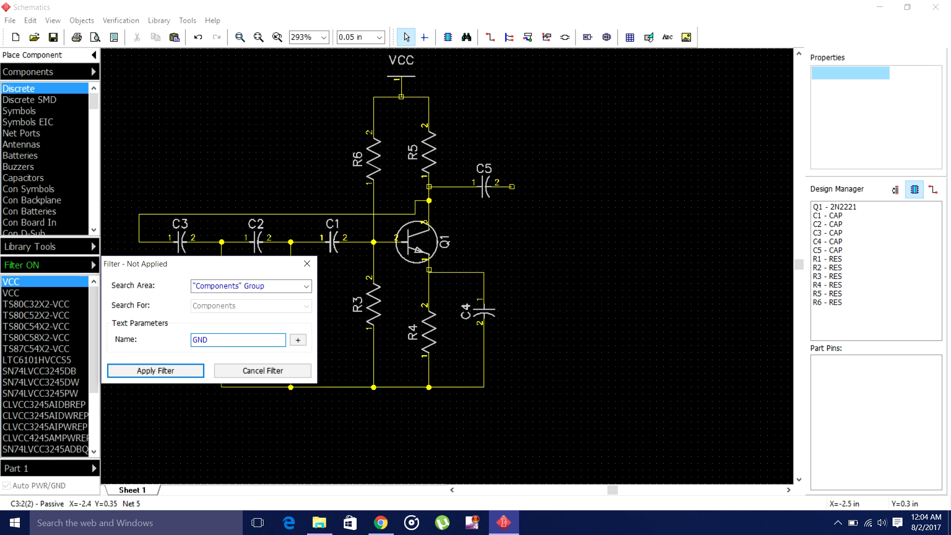
List the GND symbols, delete a stray GND_NOISELESS symbol, and pick the plain GND symbol
left_click(169, 374)
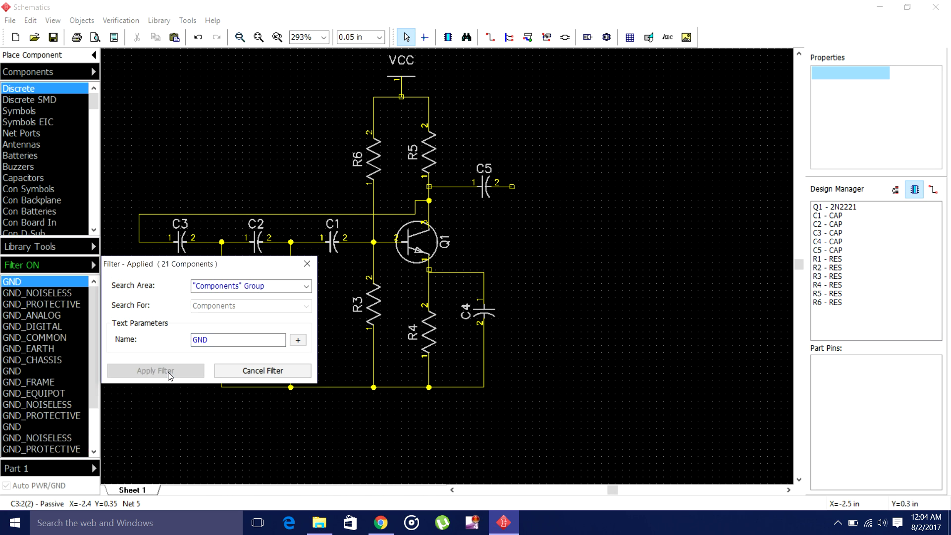
left_click(28, 281)
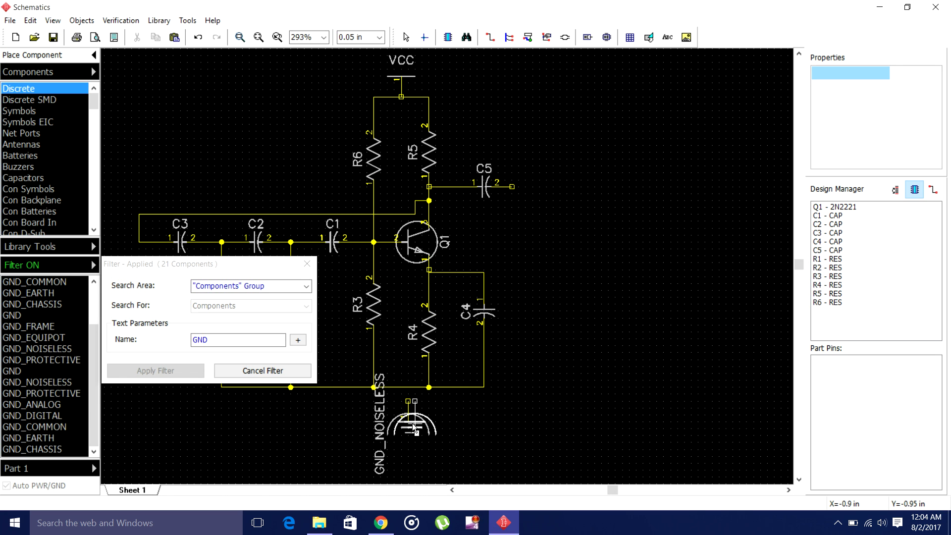
right_click(412, 423)
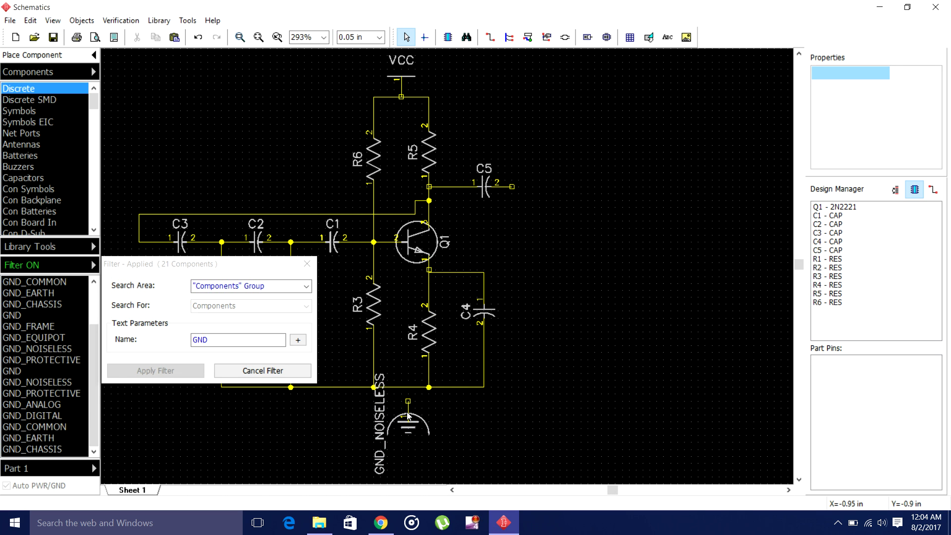
right_click(409, 416)
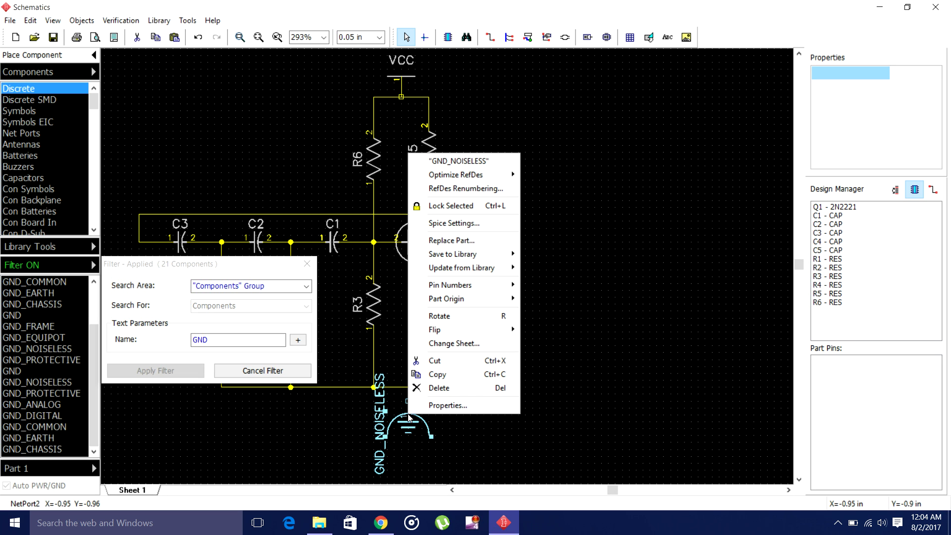
left_click(461, 390)
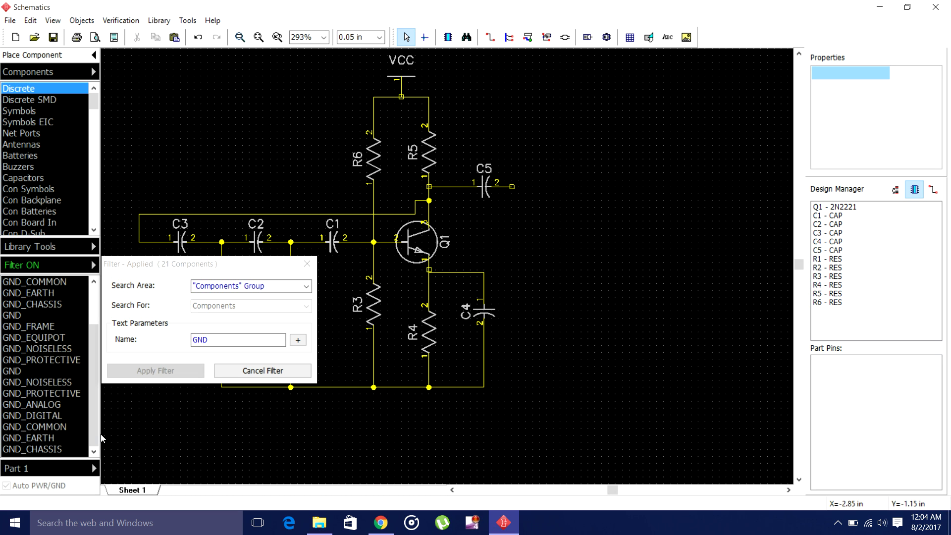
left_click(16, 316)
left_click(34, 337)
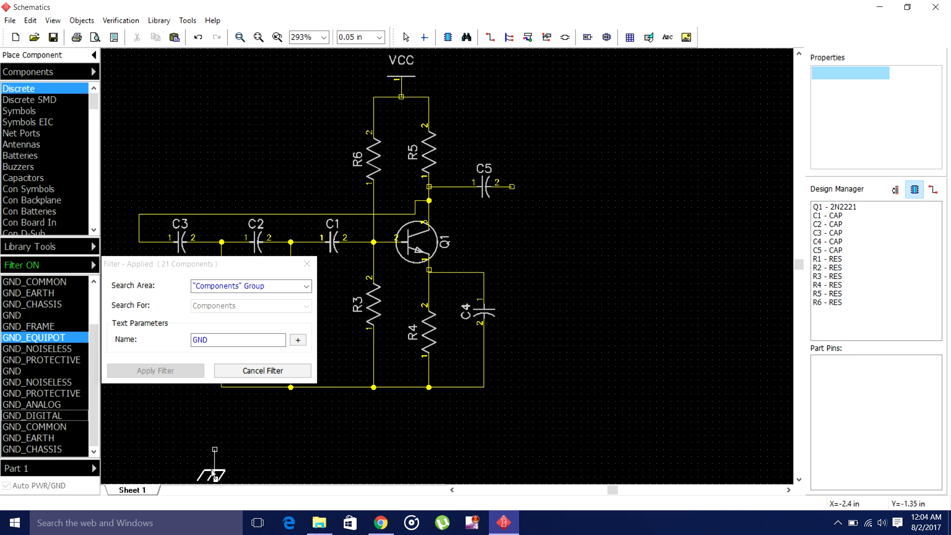
key("Escape")
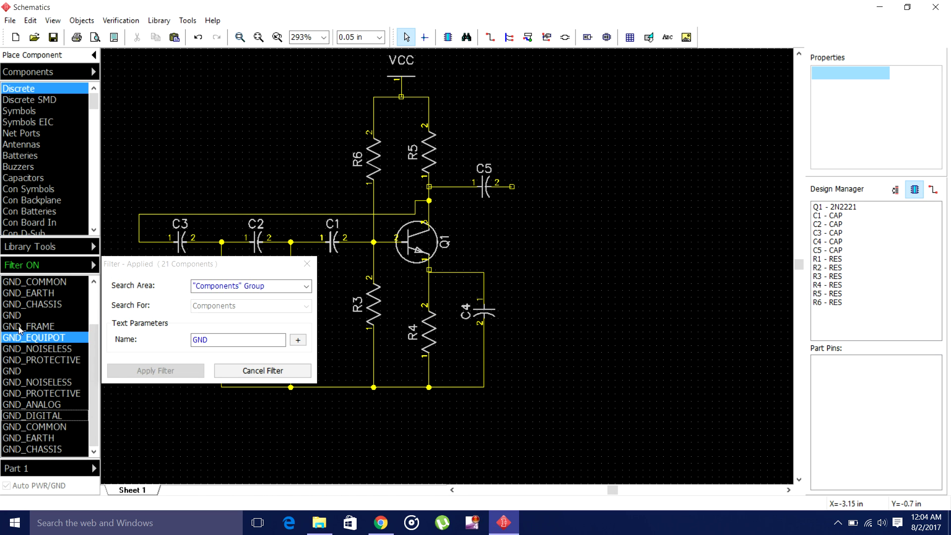
left_click(16, 318)
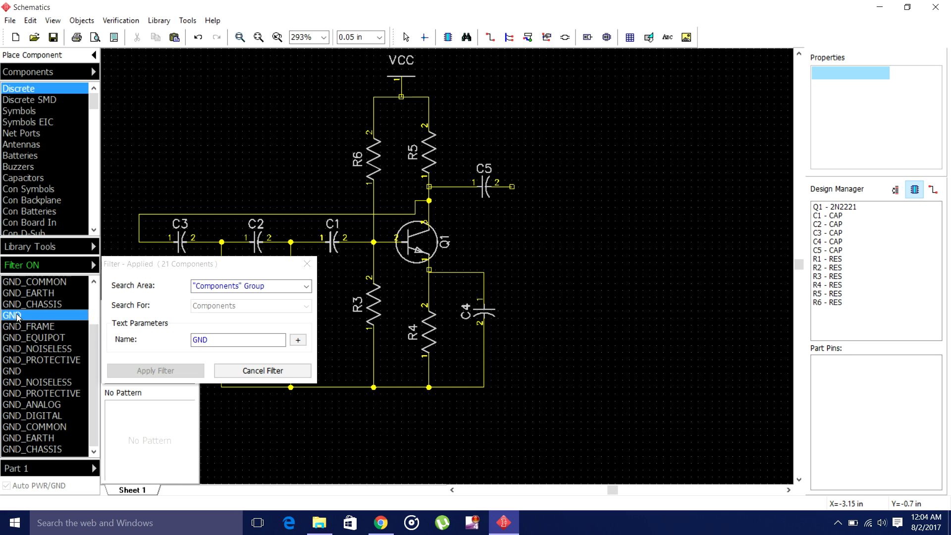
left_click(20, 326)
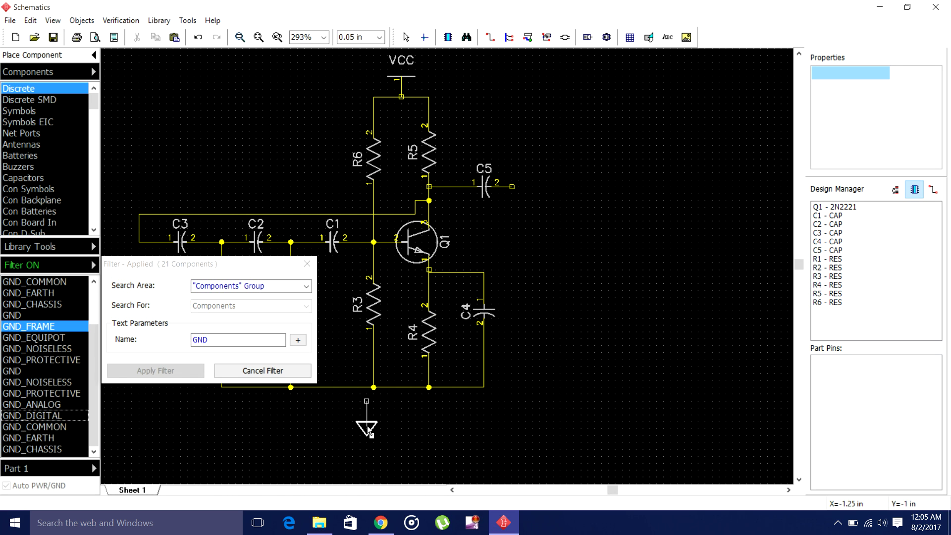
key("Escape")
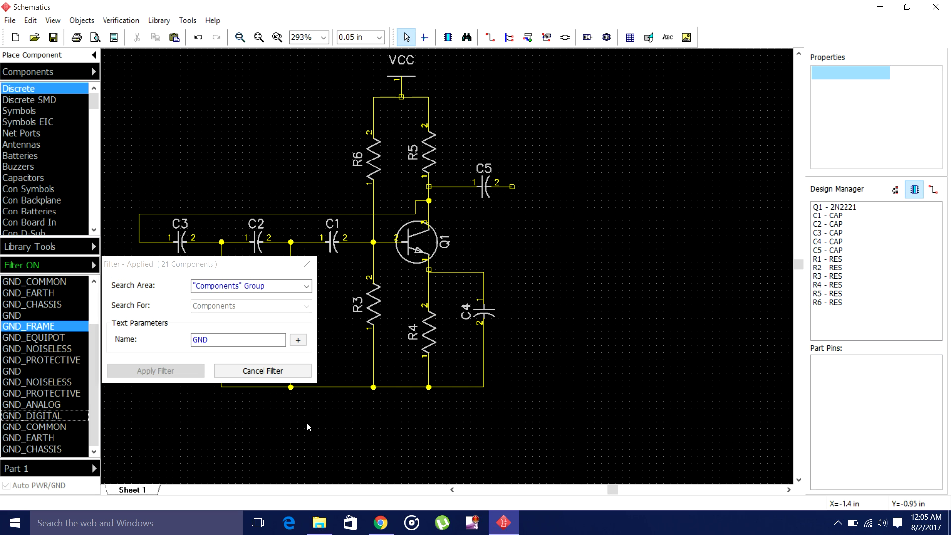
left_click(17, 316)
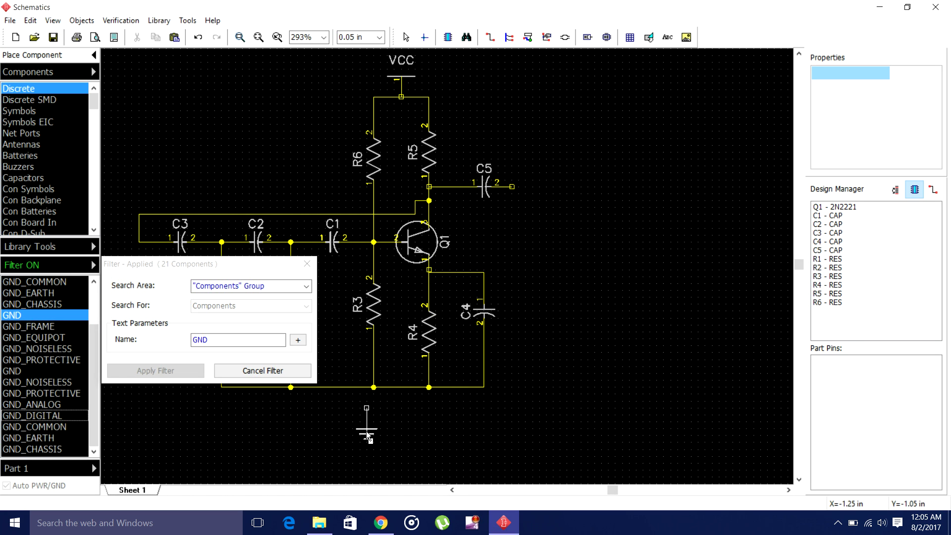
Place GND beneath the bottom junction, delete the extra copy, and close the filter
left_click(373, 412)
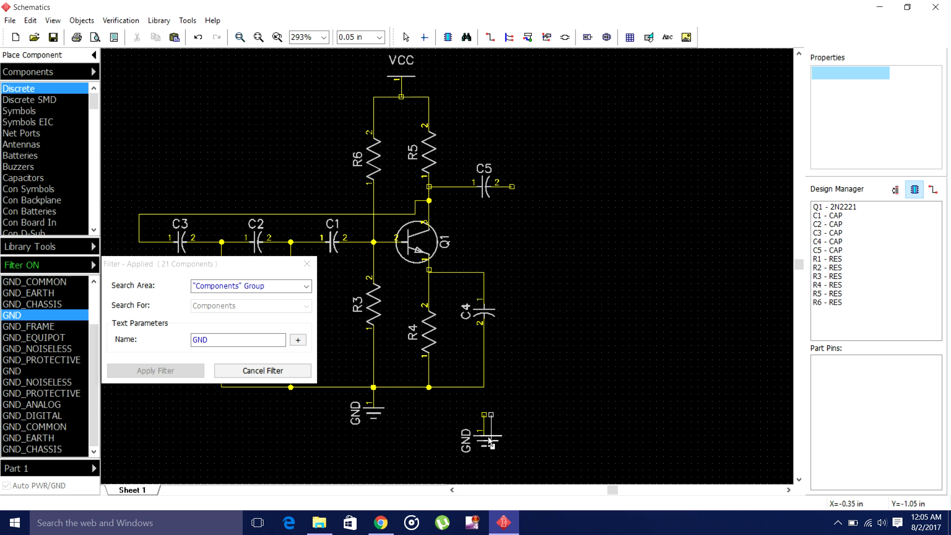
right_click(488, 437)
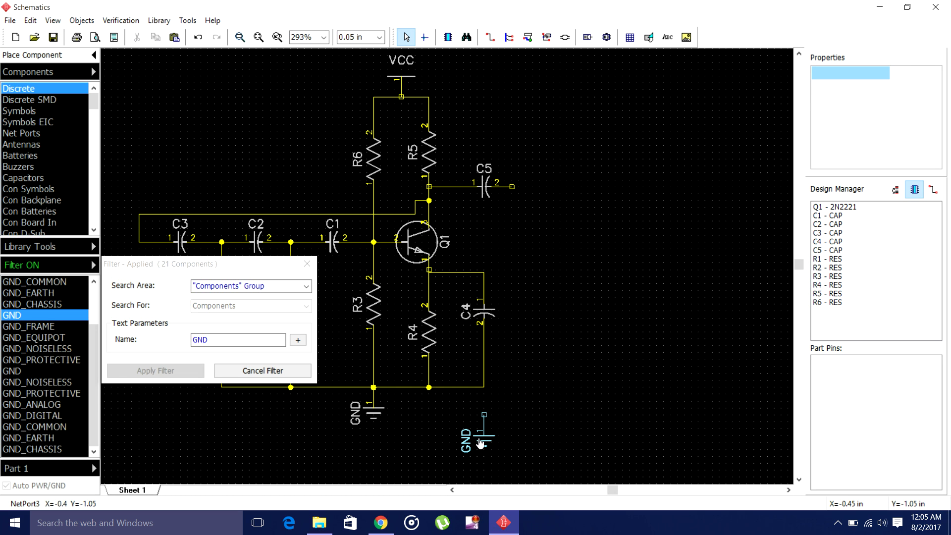
left_click(480, 442)
right_click(479, 442)
left_click(531, 415)
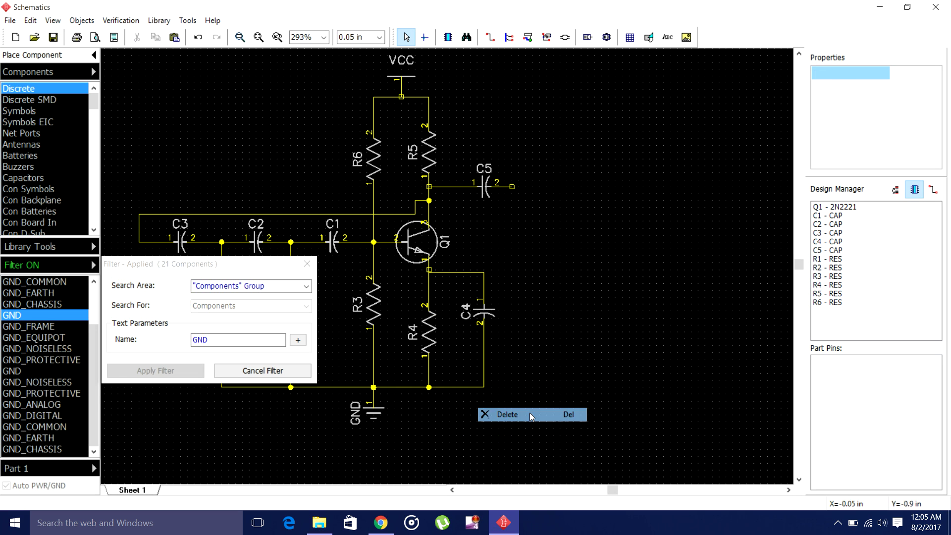
left_click(309, 266)
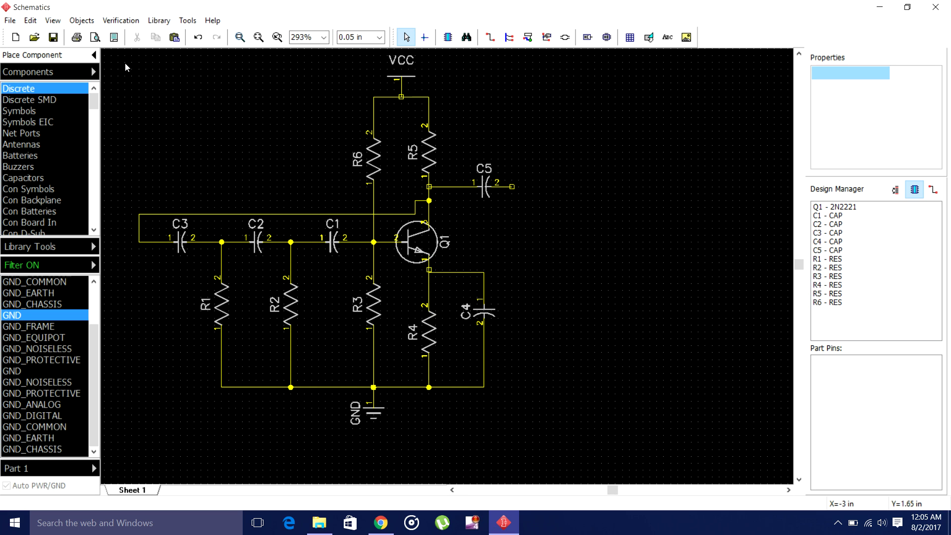
left_click_drag(120, 62, 638, 432)
left_click(622, 162)
left_click(121, 21)
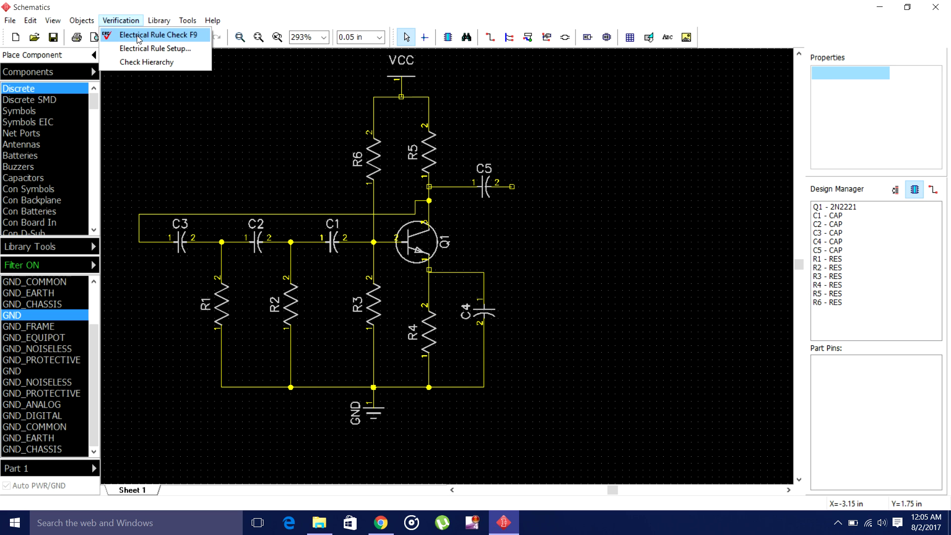
left_click(190, 38)
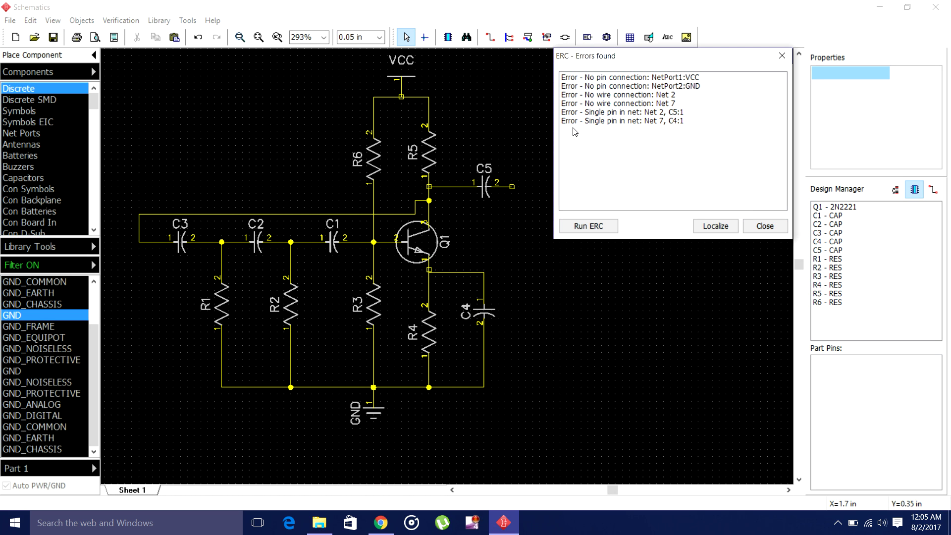
left_click(764, 227)
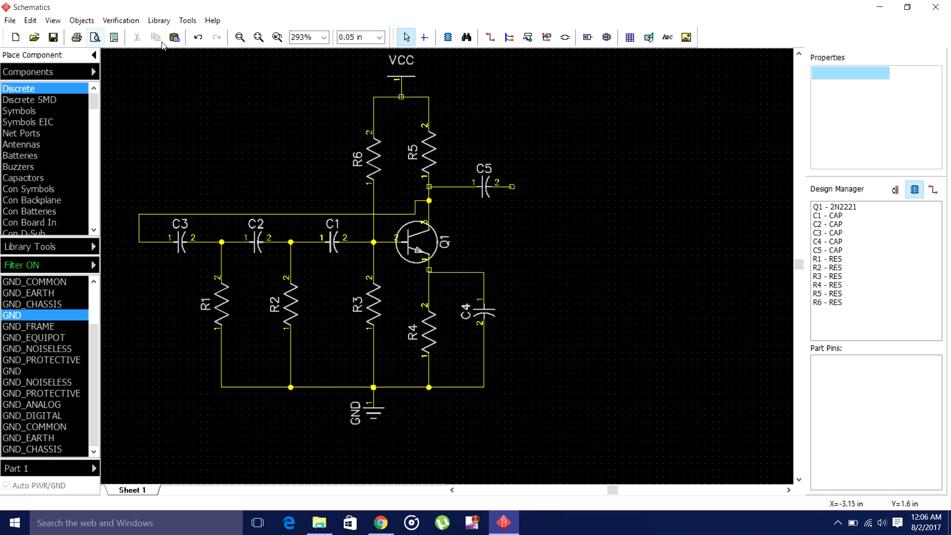
Zoom to 400% and wire the VCC port's pin to the top supply wire
left_click(259, 39)
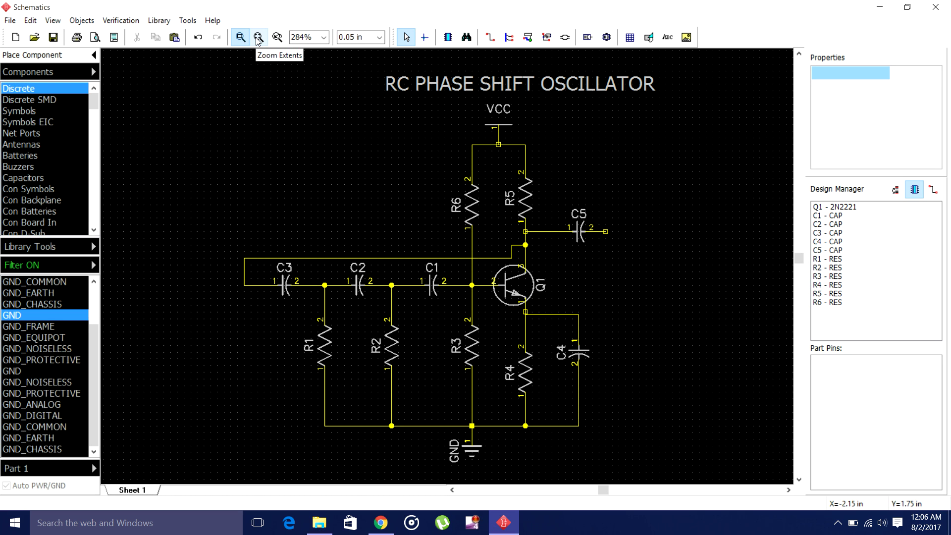
left_click(308, 38)
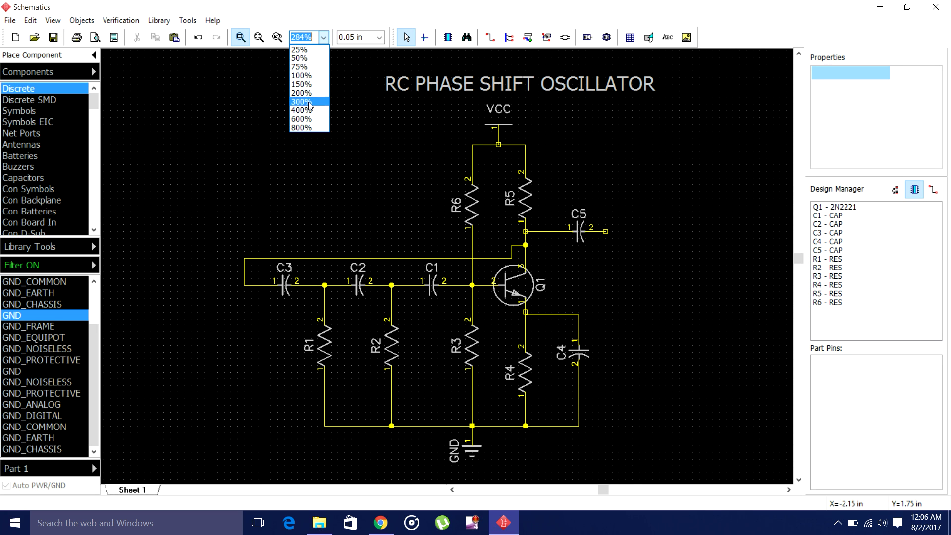
left_click(311, 110)
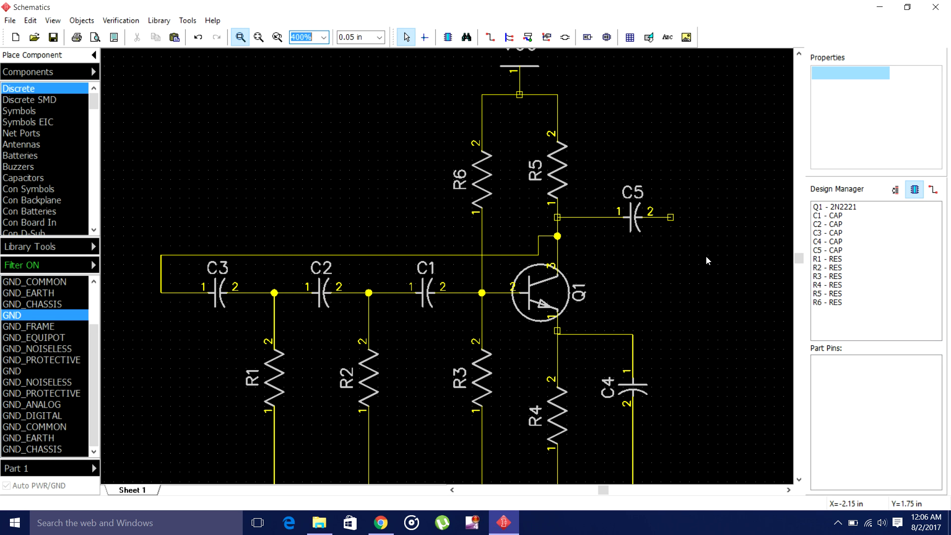
mouse_move(520, 88)
left_mouse_down()
mouse_move(521, 69)
mouse_move(555, 94)
mouse_move(517, 73)
mouse_move(521, 65)
mouse_move(522, 94)
left_mouse_up()
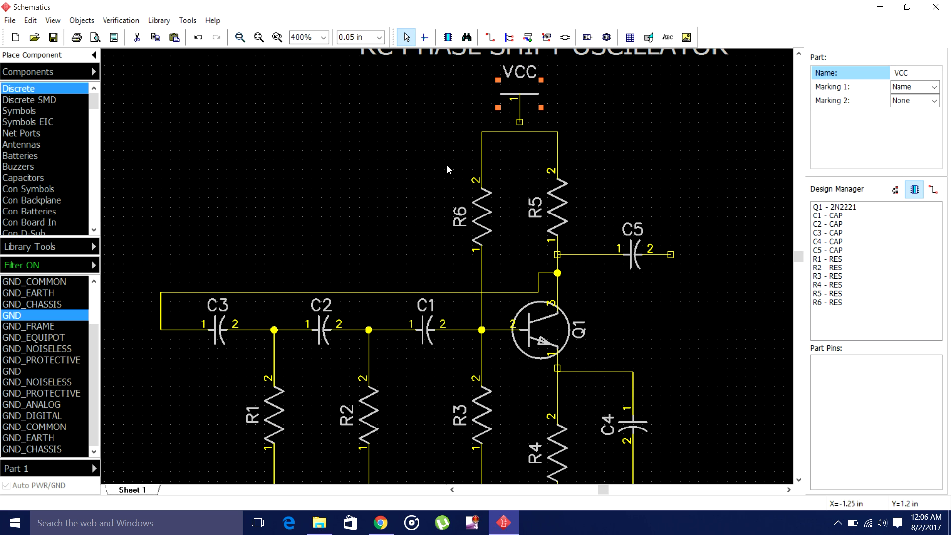
left_click(489, 37)
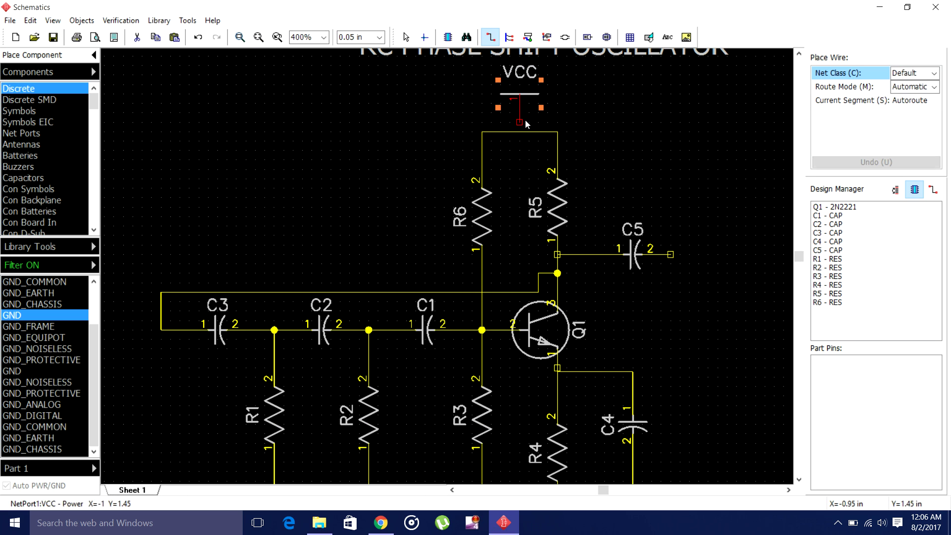
left_click(520, 134)
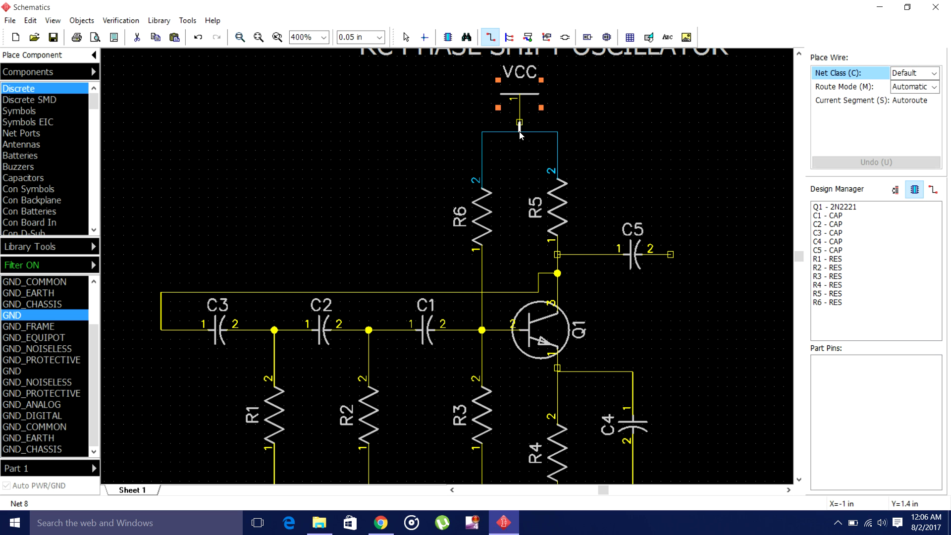
scroll(522, 109, "up", 1)
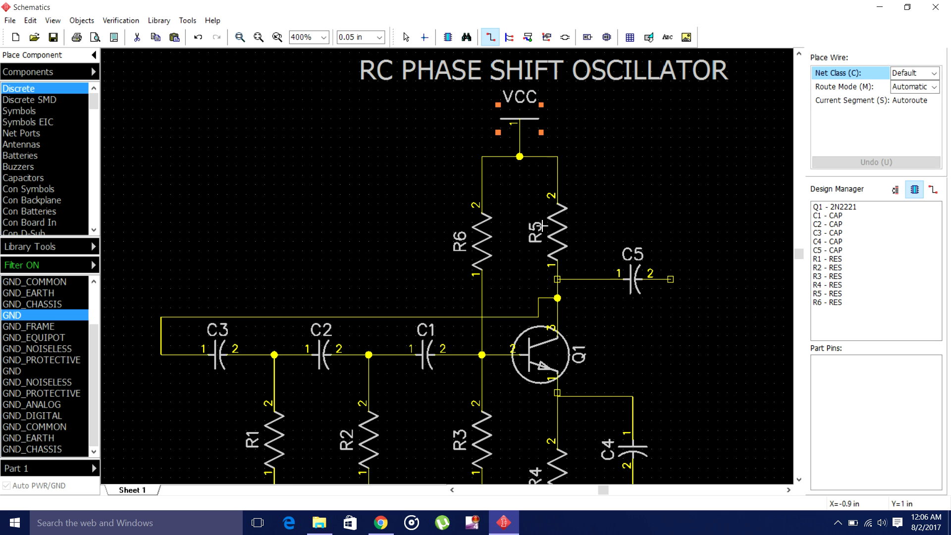
scroll(622, 326, "down", 3)
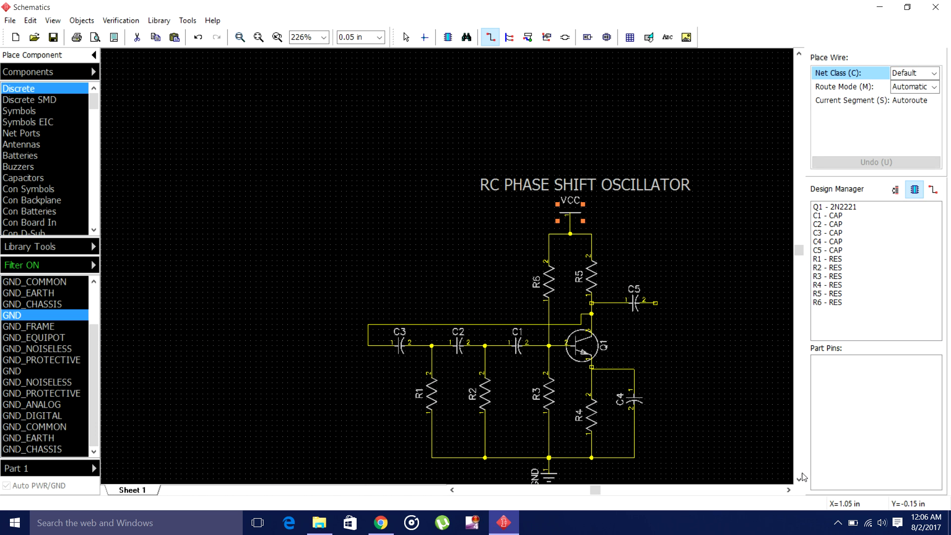
scroll(595, 434, "down", 2)
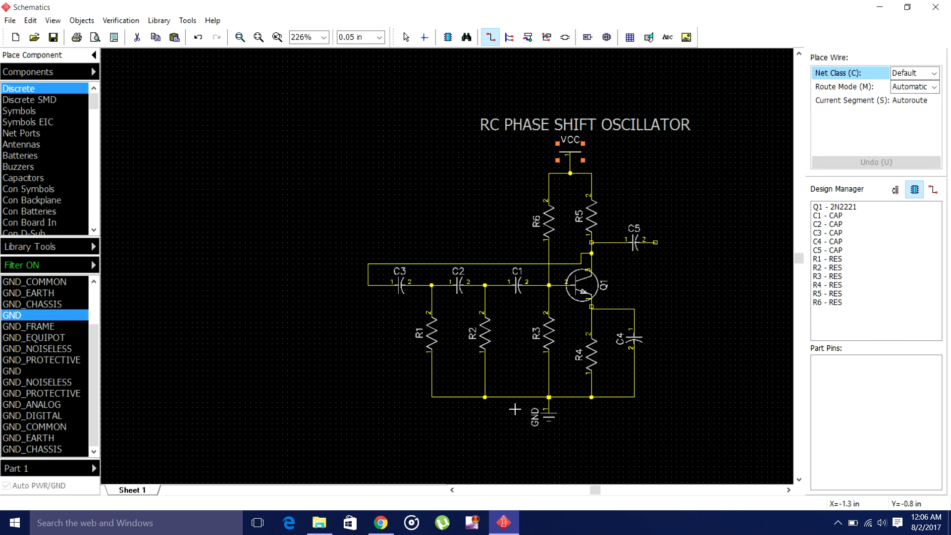
Move the GND symbol slightly lower and wire its pin up to the bottom bus
left_click(407, 38)
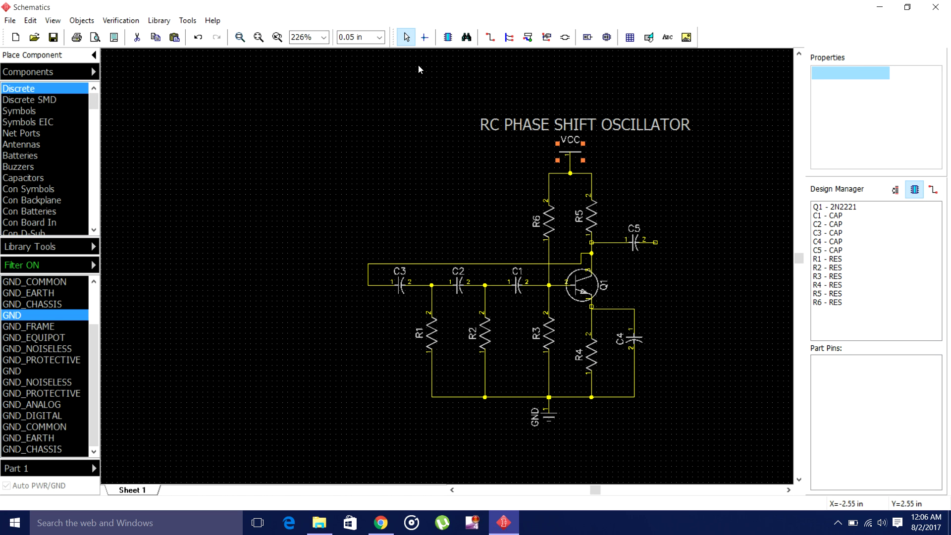
left_click(549, 434)
left_click_drag(549, 418, 549, 436)
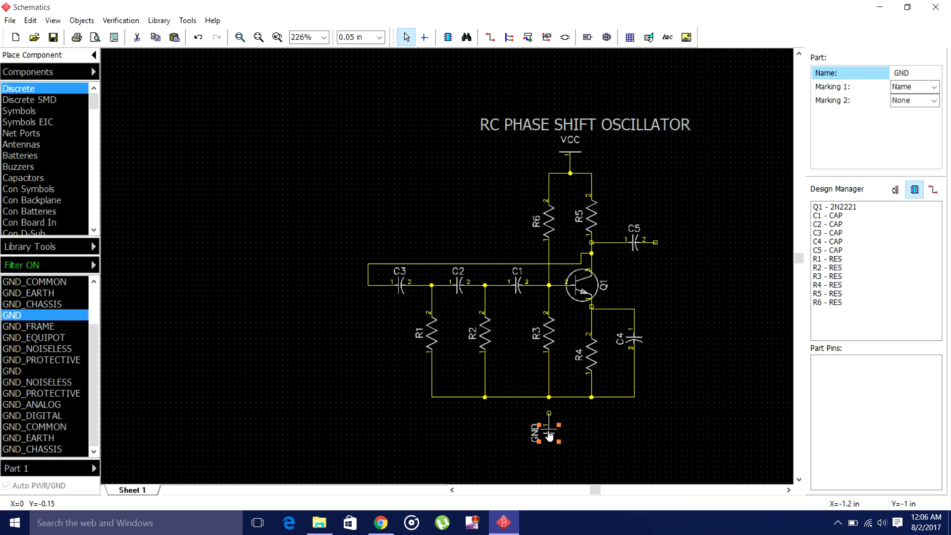
left_click(619, 436)
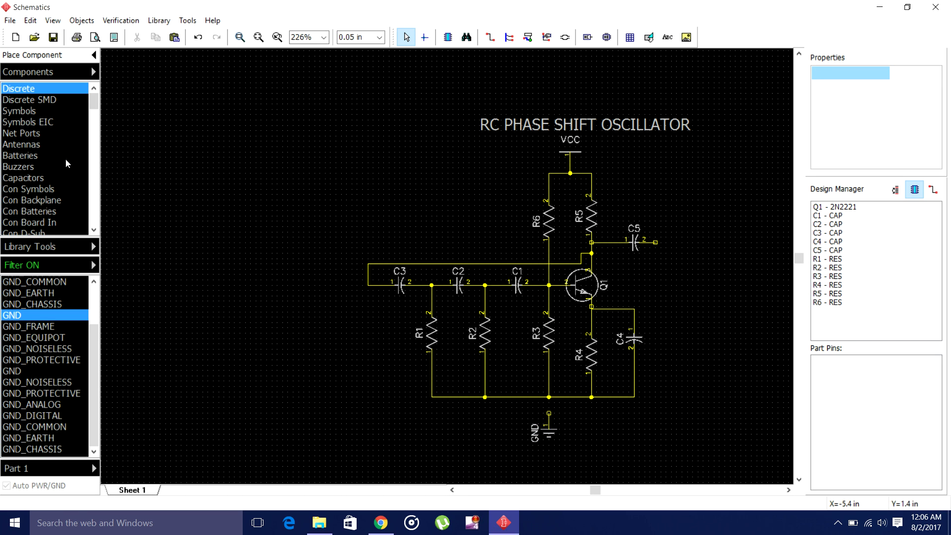
left_click(490, 37)
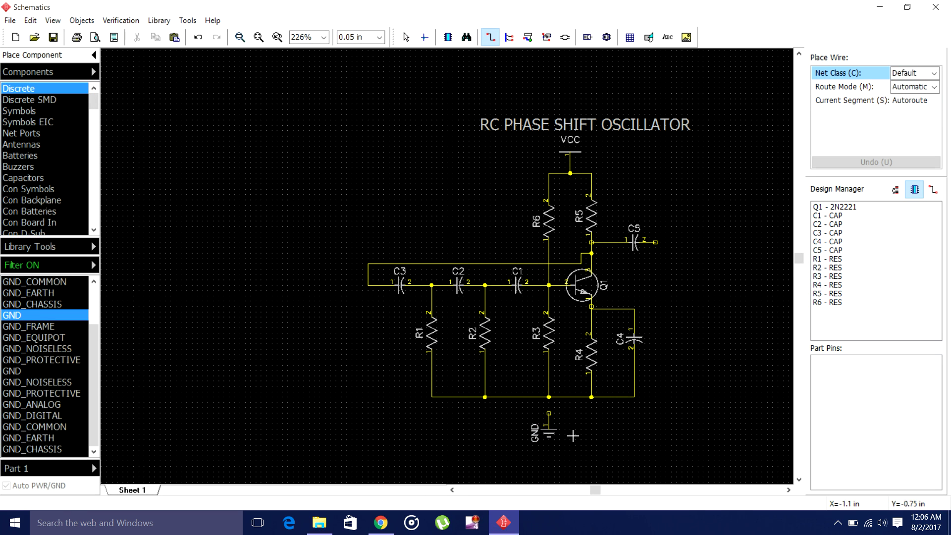
left_click(547, 416)
left_click(548, 397)
right_click(547, 395)
left_click(703, 439)
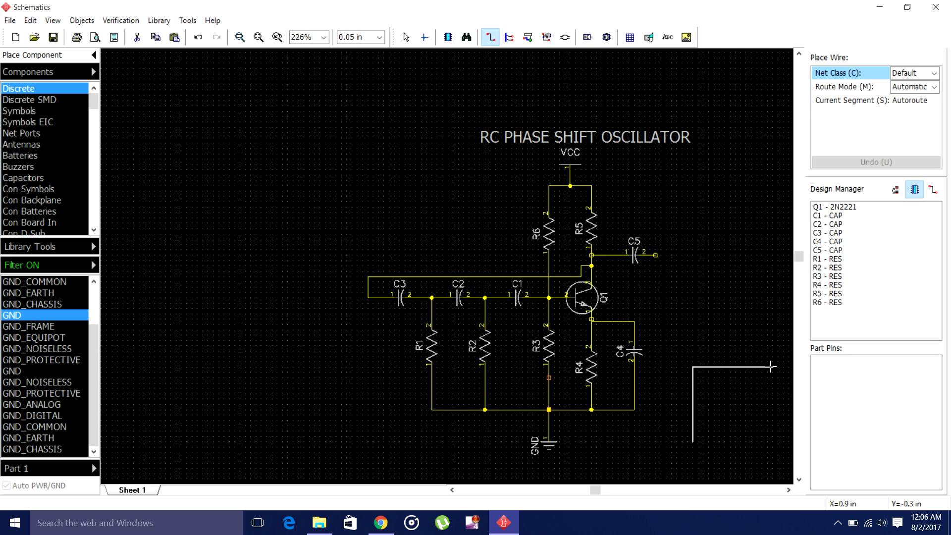
key("Escape")
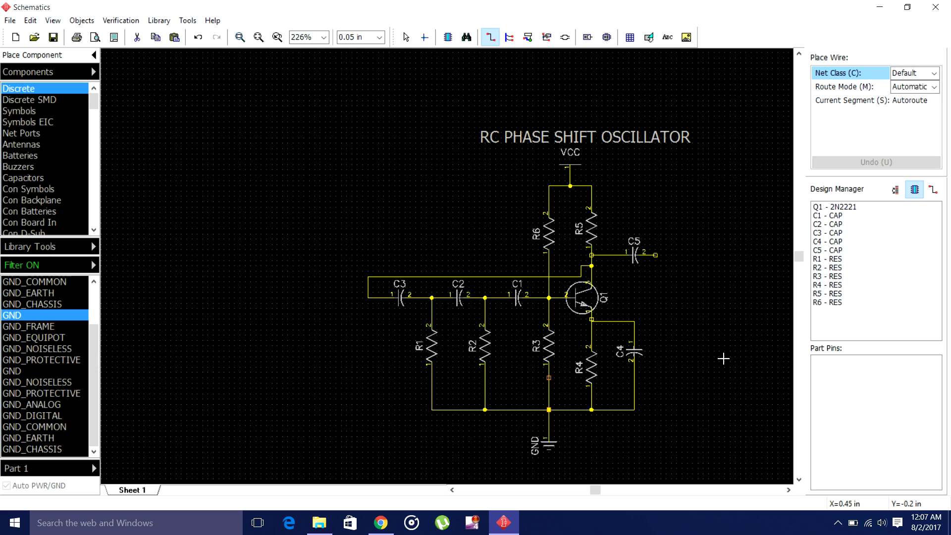
Save the schematic as RC_PHASE_SHIFT.DCH on the Desktop, replacing the existing file
left_click(53, 37)
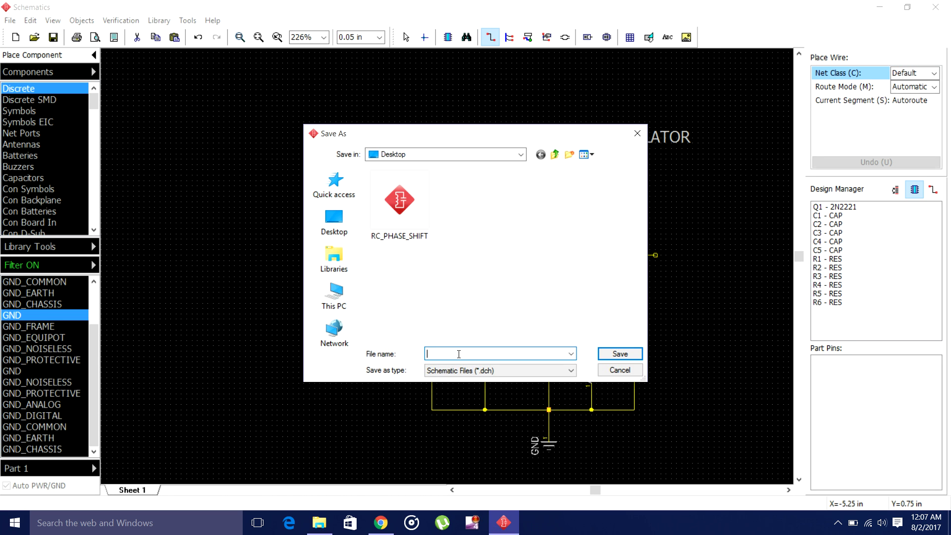
type("RC")
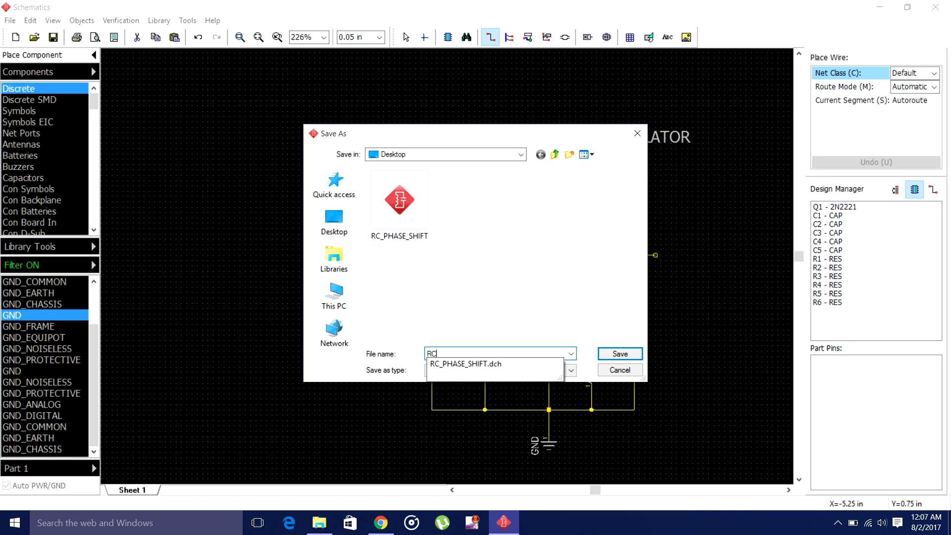
type("P")
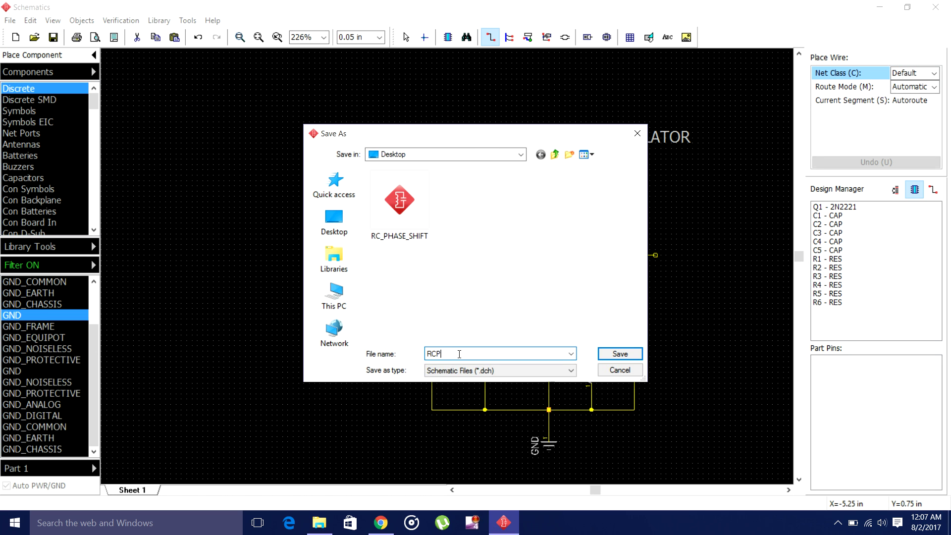
key("BackSpace")
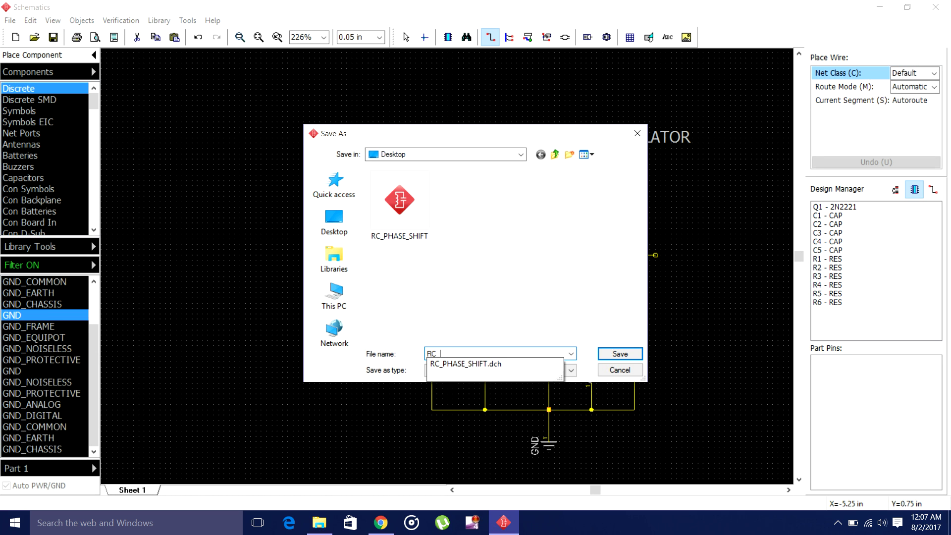
type("_O")
key("BackSpace")
type("HASE_SHIFT.DCH")
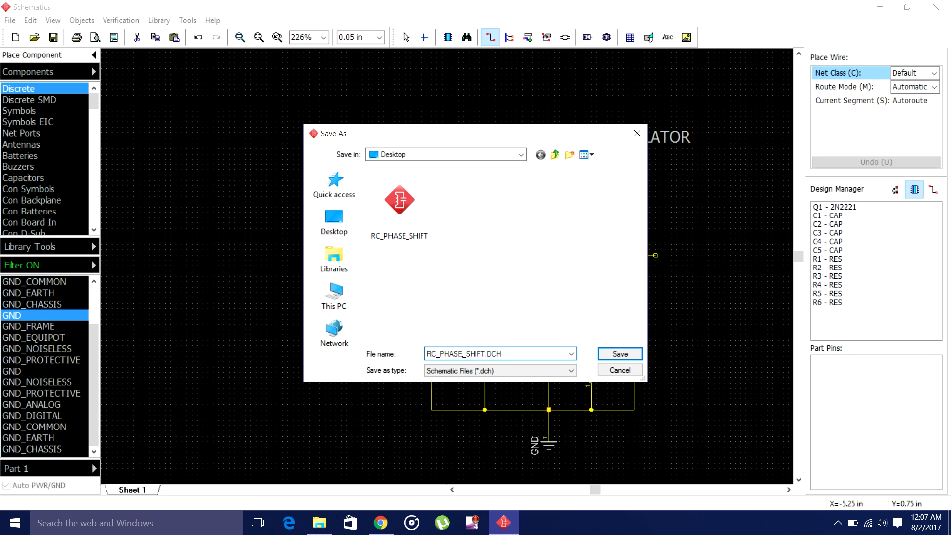
left_click(623, 354)
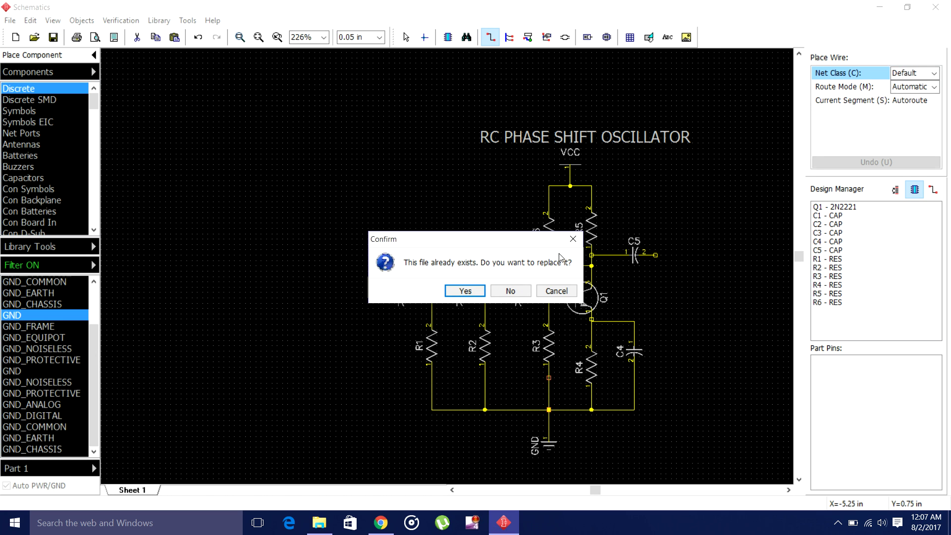
left_click(466, 291)
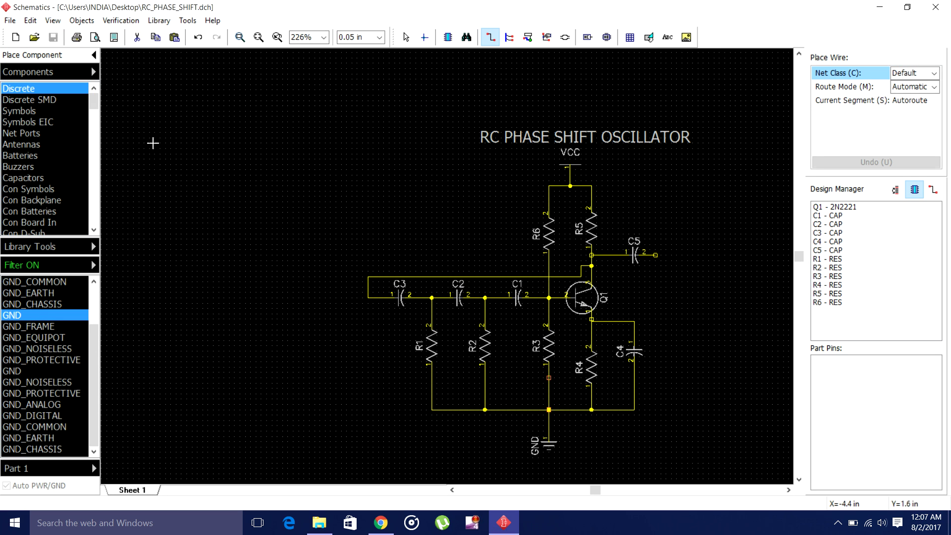
left_click(117, 22)
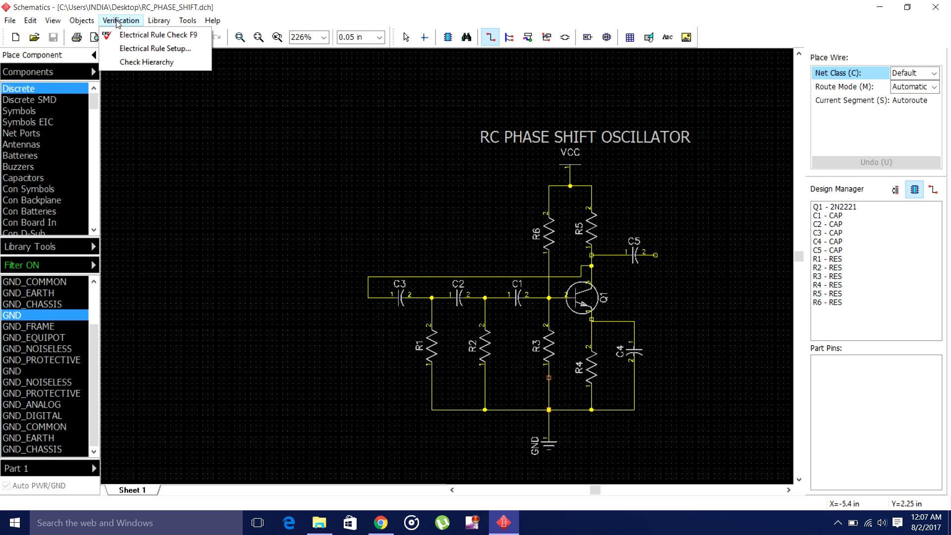
left_click(135, 39)
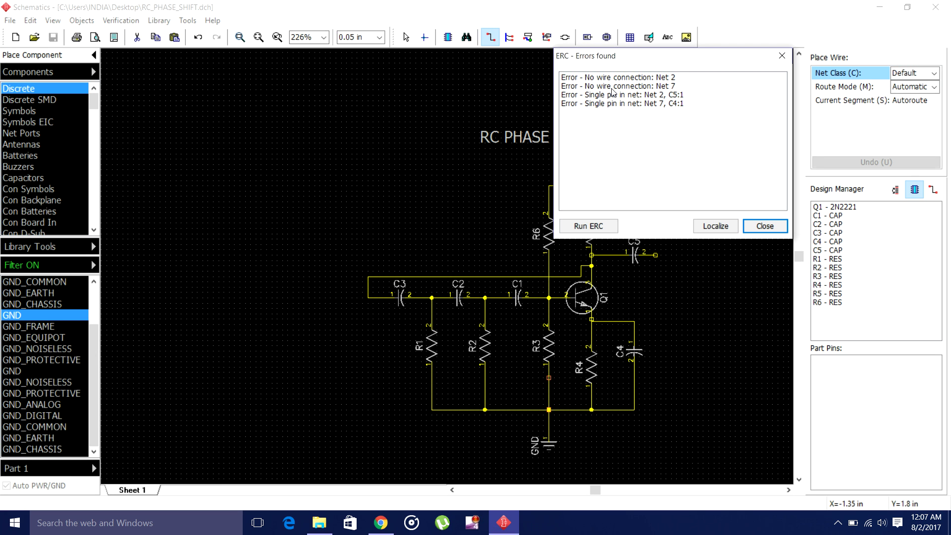
left_click(781, 57)
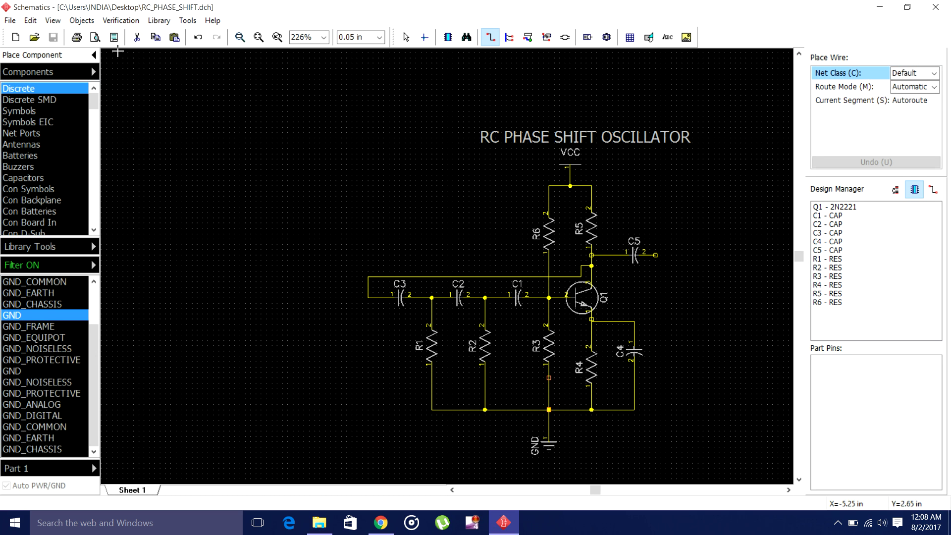
Move C5 further right and delete the wire between R5 and C5
left_click(407, 37)
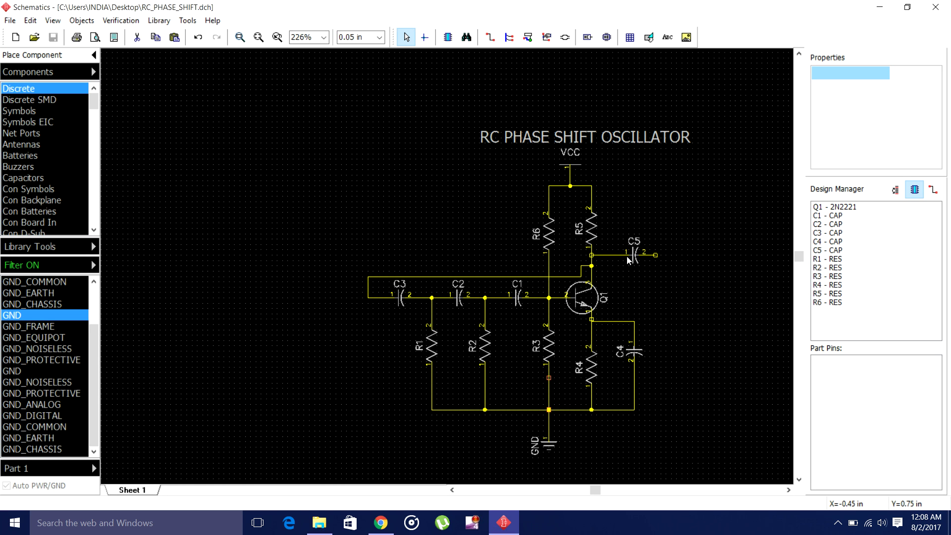
left_click_drag(629, 258, 667, 258)
left_click(698, 316)
left_click(596, 255)
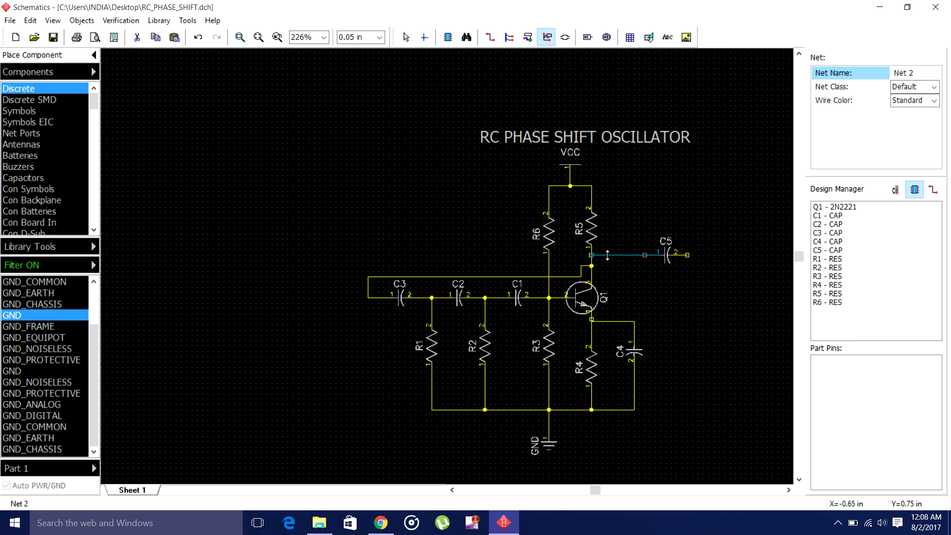
right_click(607, 255)
left_click(690, 459)
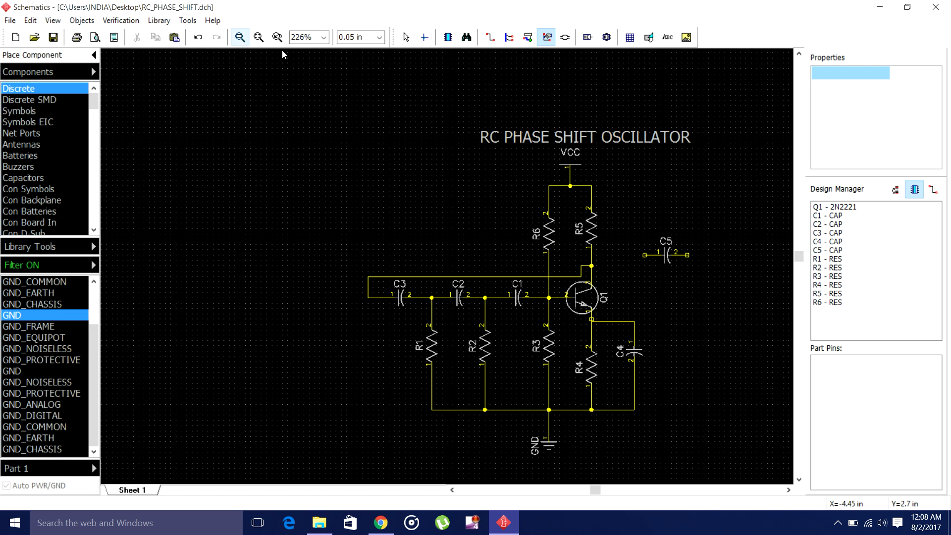
Wire C5's pin 1 to the R5–Q1 collector node and save the schematic
left_click(489, 39)
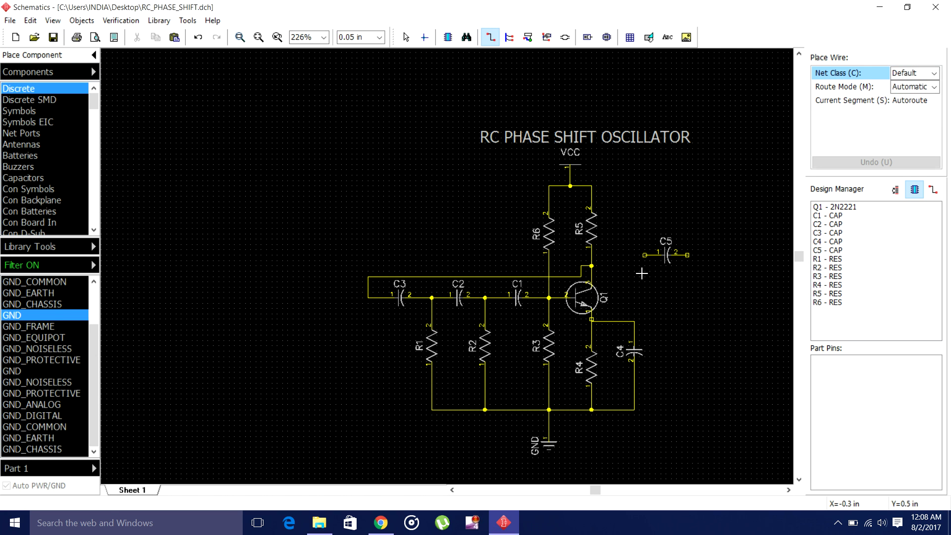
left_click(644, 256)
left_click(592, 265)
right_click(592, 267)
key("Escape")
left_click(560, 255)
key("Escape")
left_click(53, 37)
left_click(120, 20)
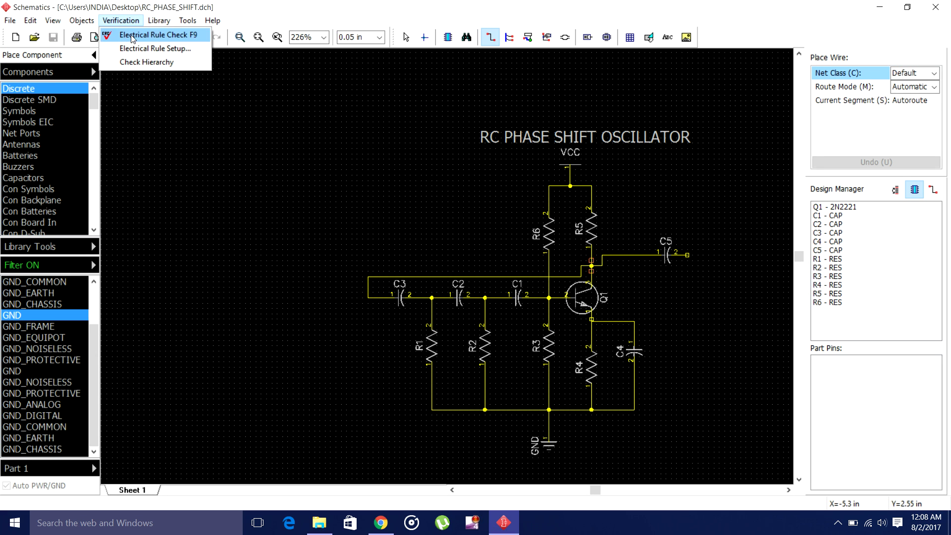
Rerun the electrical rule check, close its error list, and cancel the stray wire preview
left_click(133, 36)
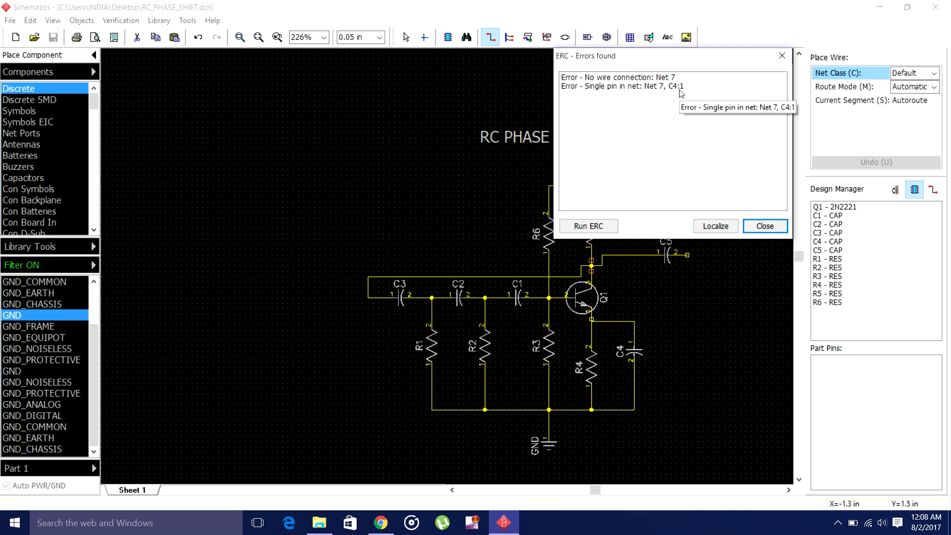
left_click(782, 56)
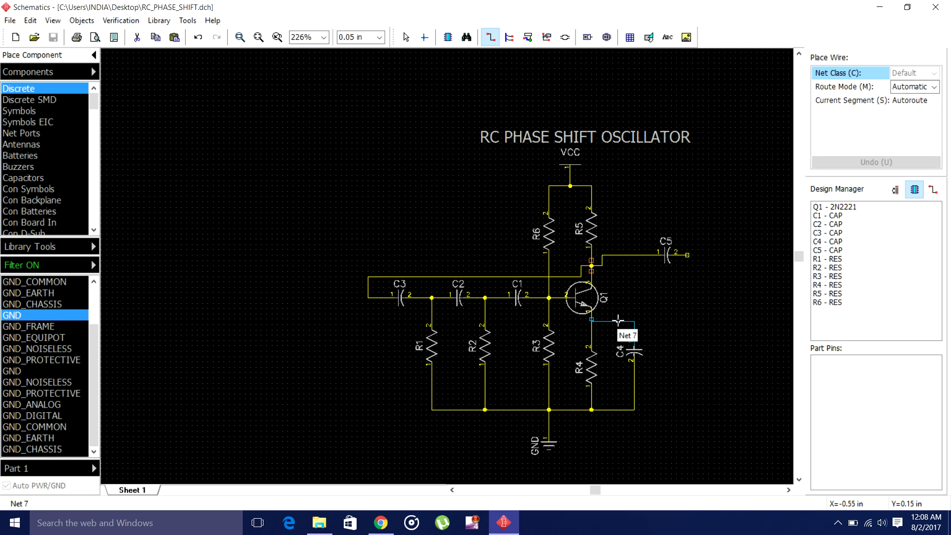
right_click(618, 320)
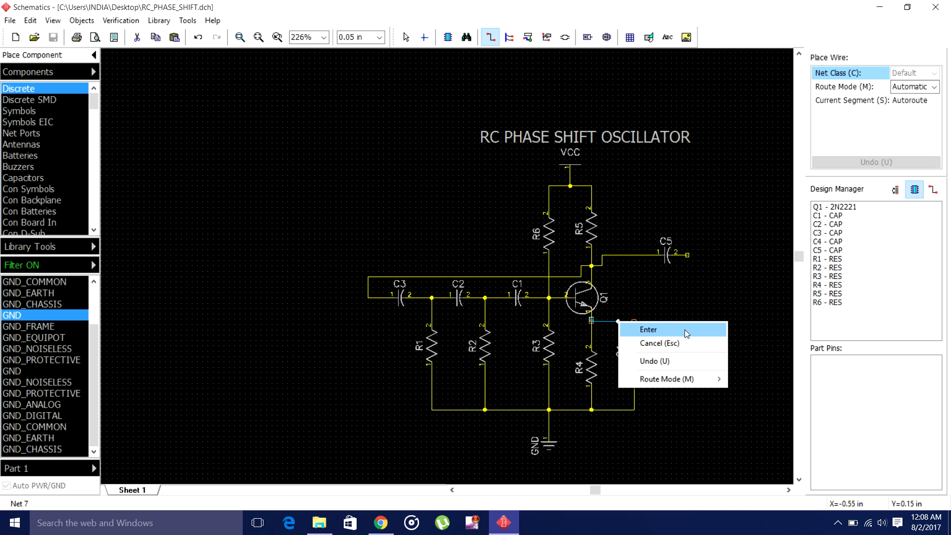
left_click(678, 285)
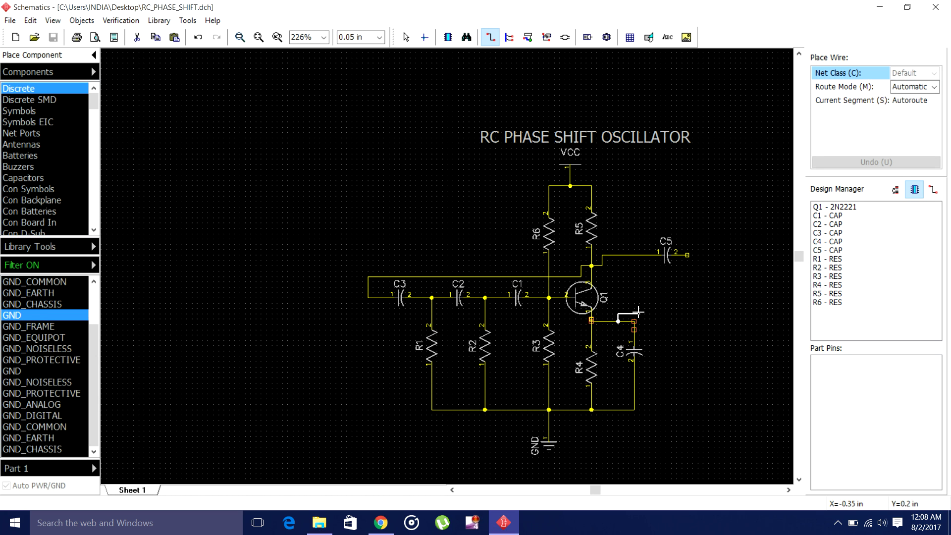
key("Escape")
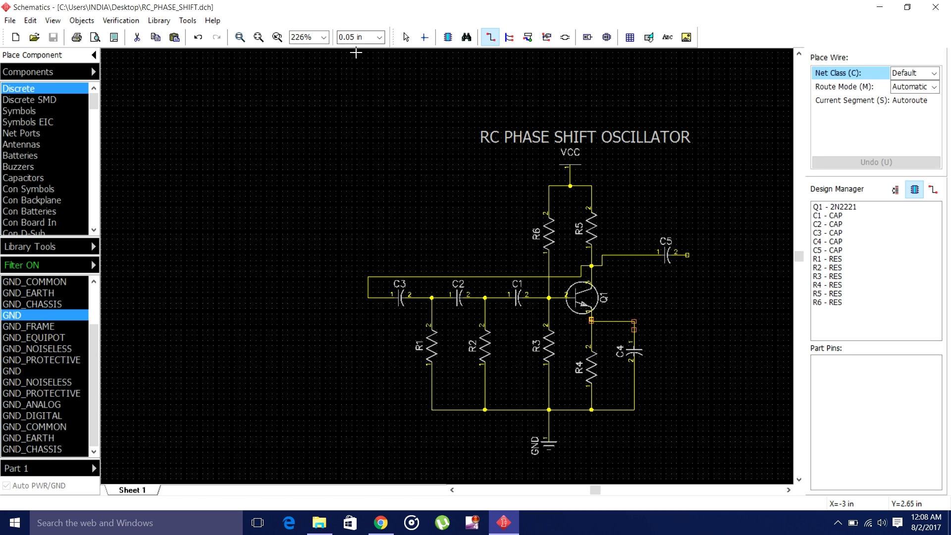
Delete the unconnected Net 7 wire between Q1 and C4
left_click(407, 37)
left_click(612, 321)
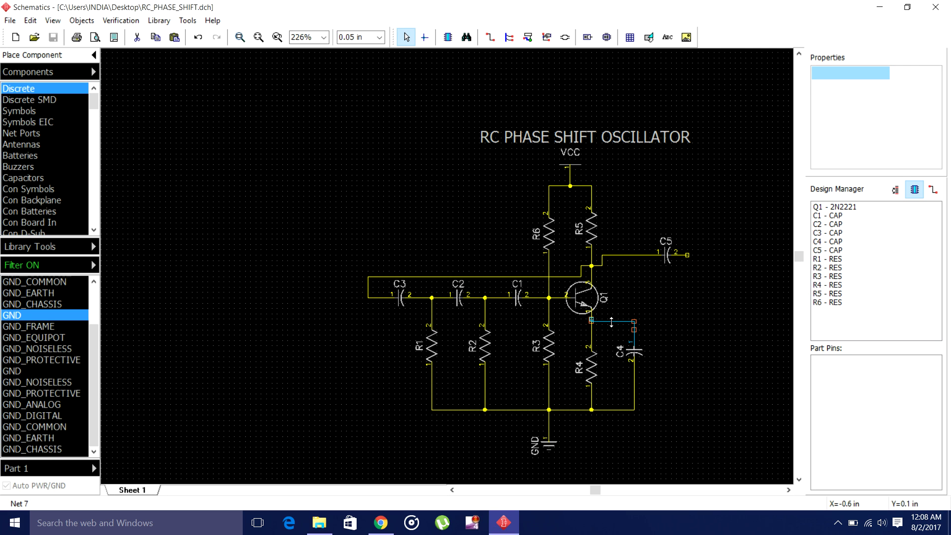
right_click(614, 322)
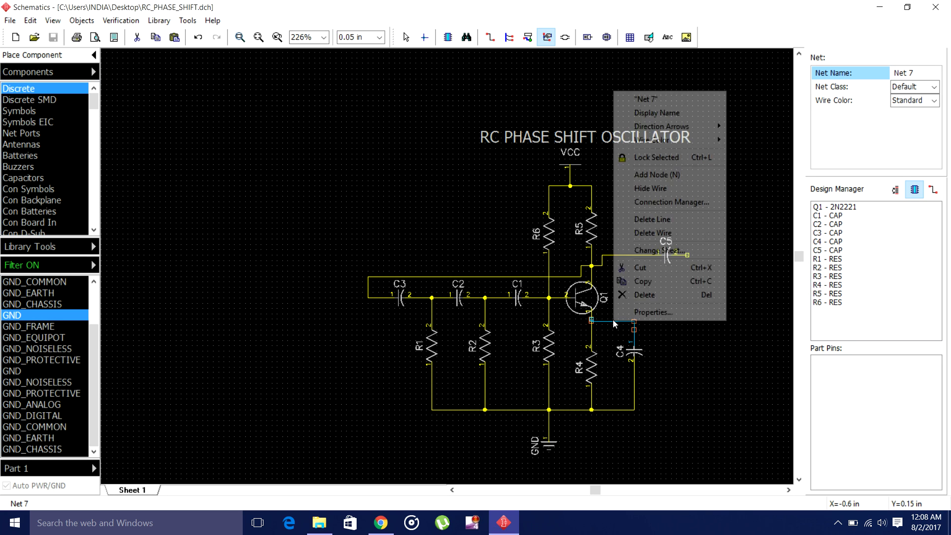
left_click(656, 295)
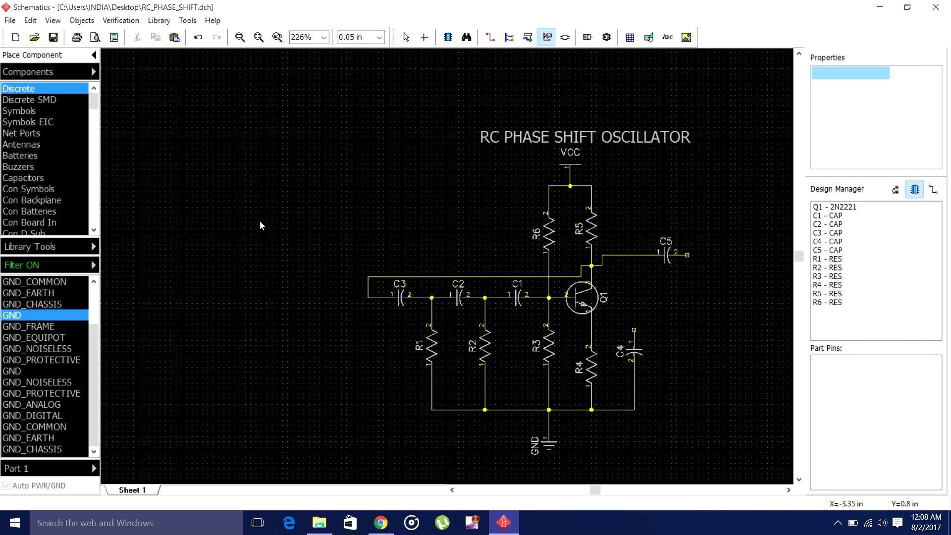
Draw a new wire from C4's top pin to Q1's emitter node on Net 1
left_click(490, 37)
left_click(633, 329)
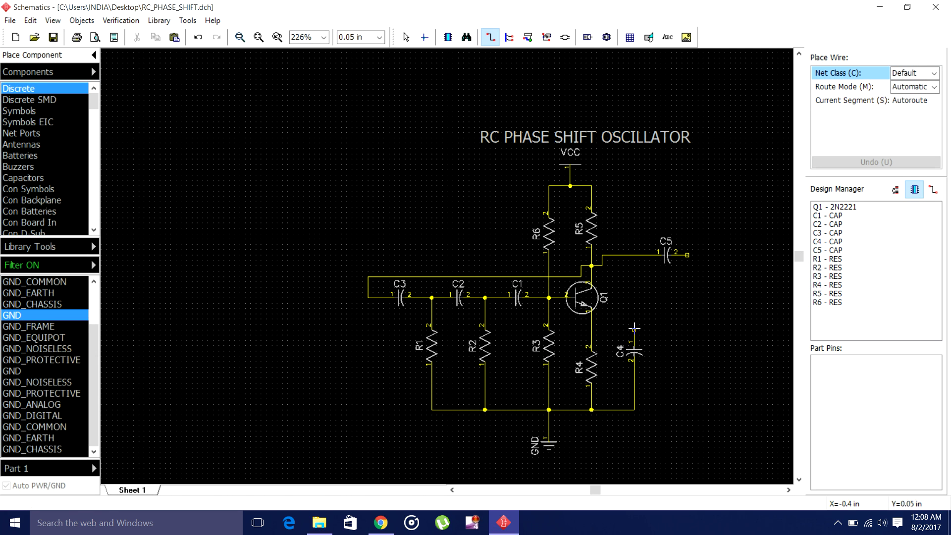
left_click(592, 332)
right_click(591, 338)
key("Escape")
key("Escape")
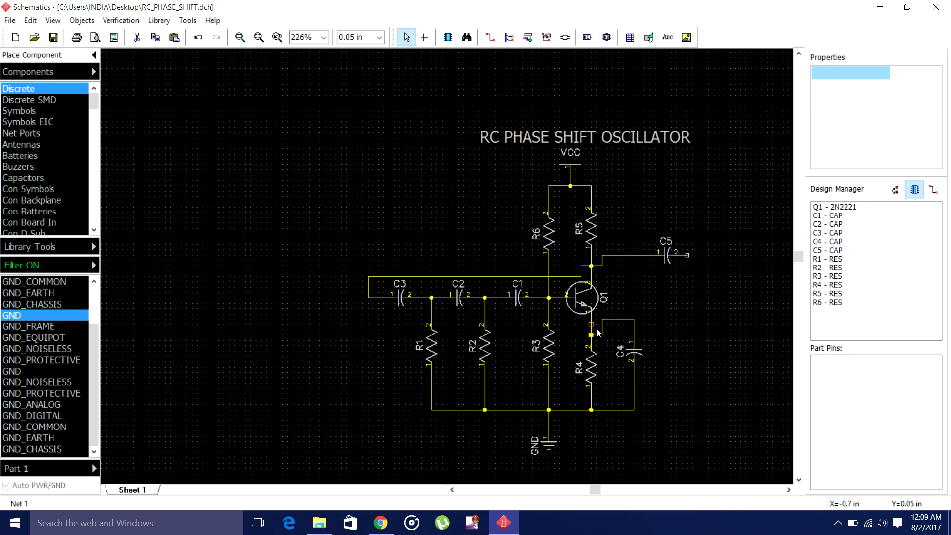
left_click(592, 328)
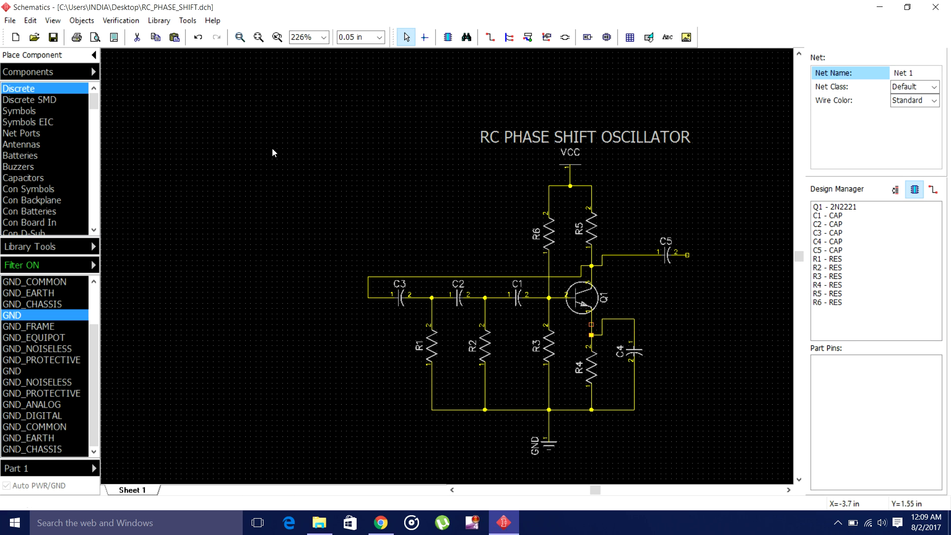
left_click(724, 309)
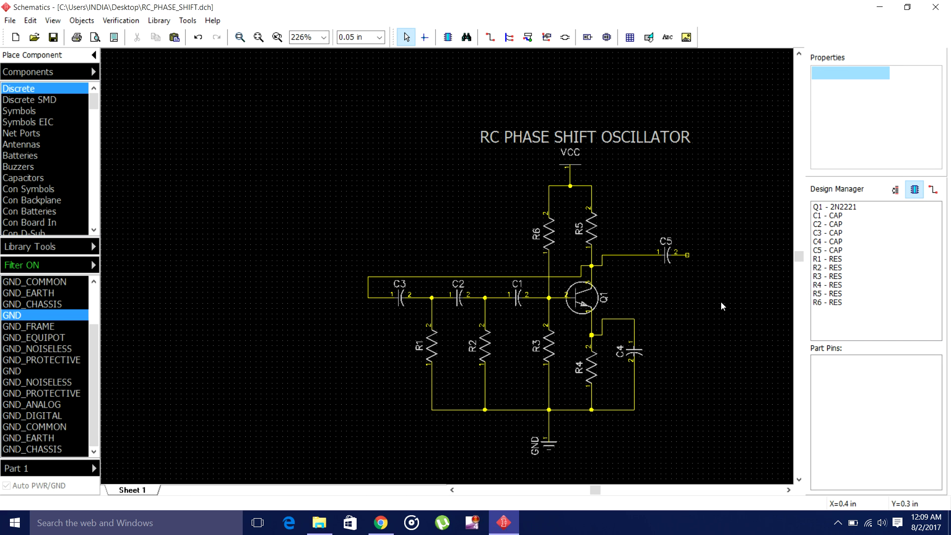
Save the schematic and rerun the electrical rule check, which flags a single Net 1 error
left_click(54, 40)
left_click(121, 20)
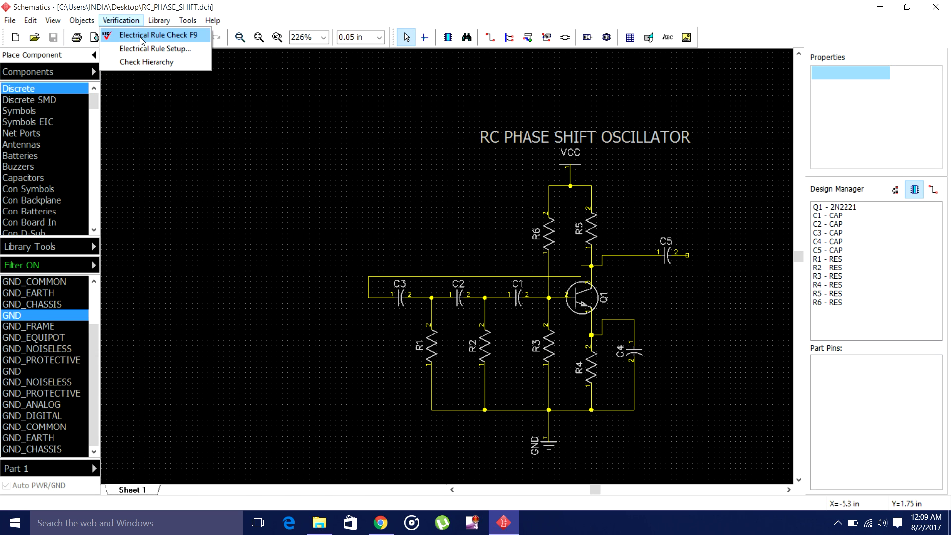
left_click(141, 38)
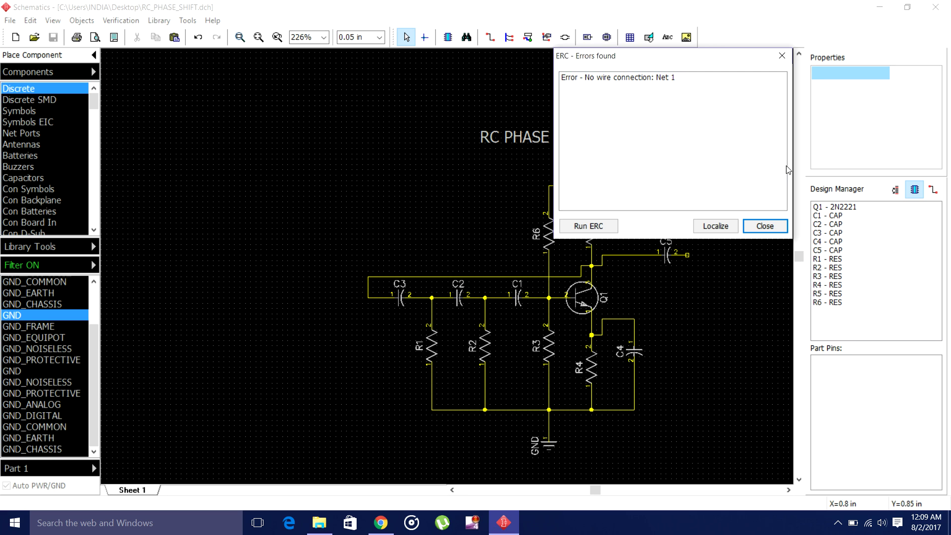
left_click(768, 228)
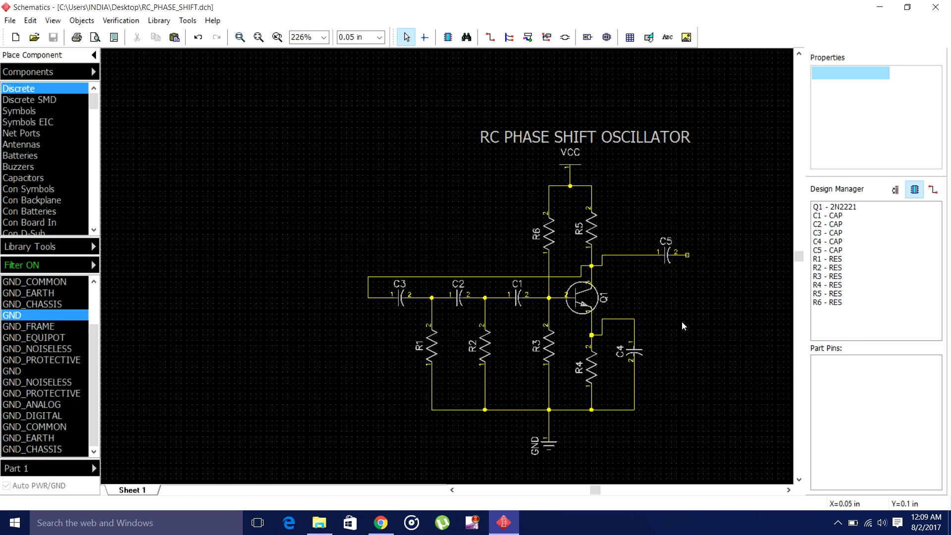
Delete the wire above C4 and redraw the wire from Q1's emitter down to R4
left_click(616, 321)
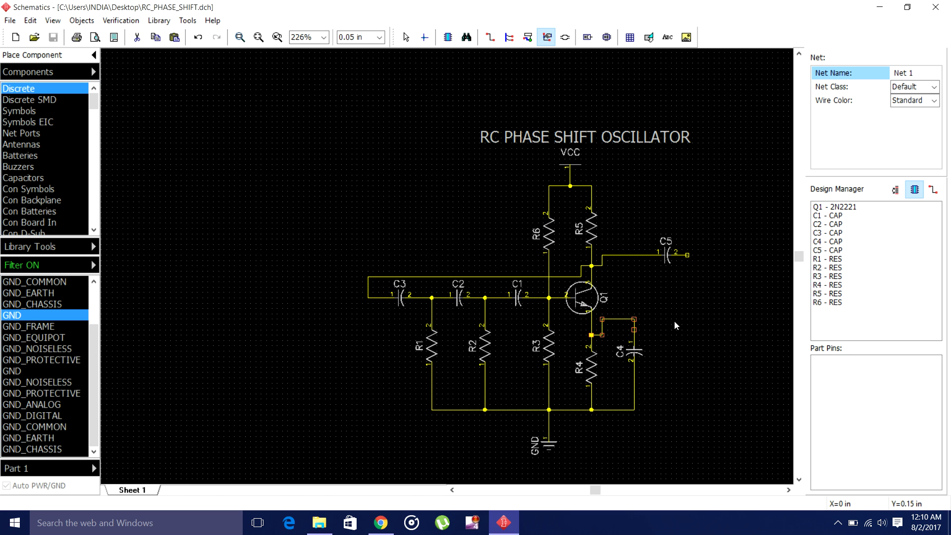
right_click(623, 318)
left_click(658, 290)
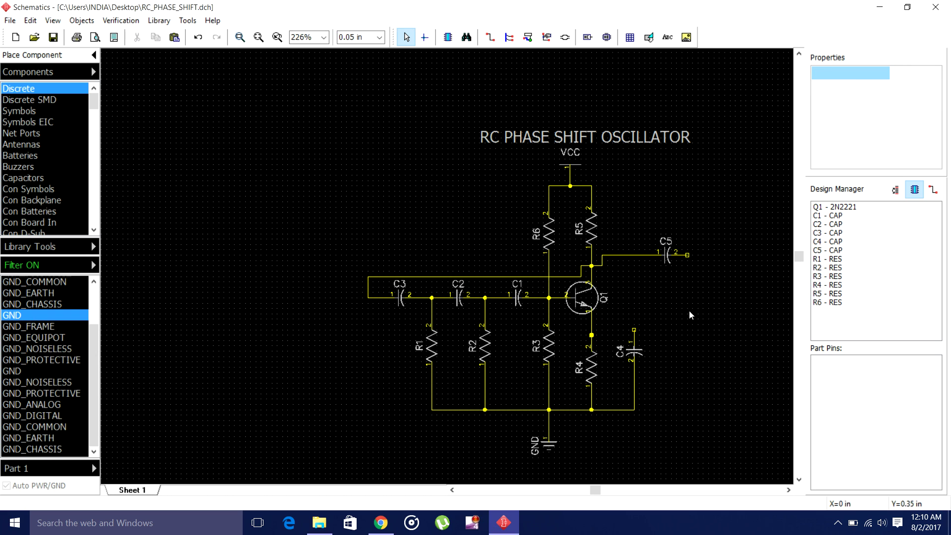
left_click_drag(592, 335, 587, 320)
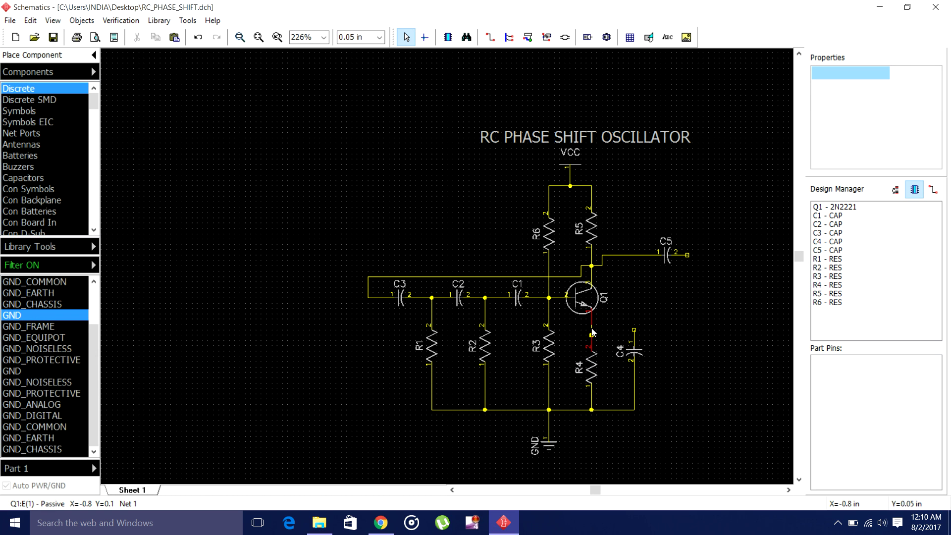
left_click(593, 336)
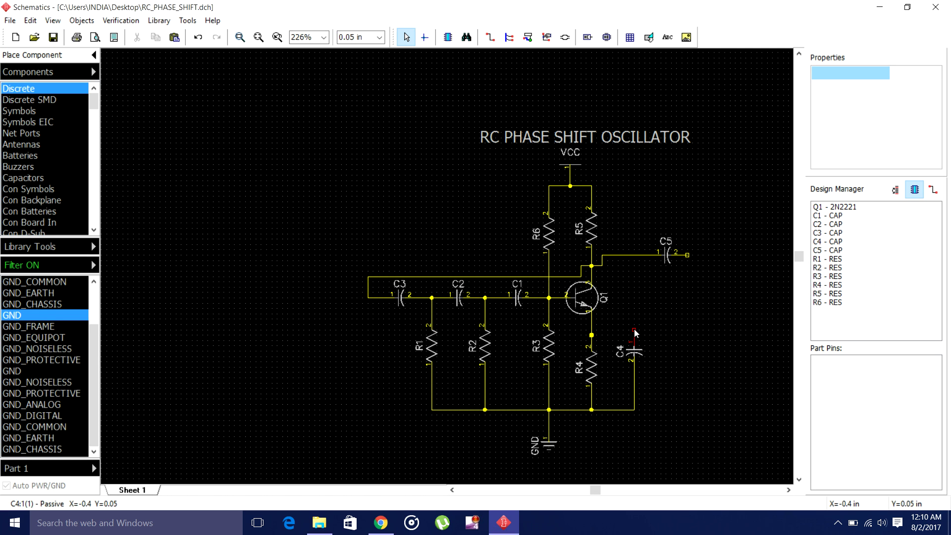
Wire C4's top pin across to the emitter line on Net 1
left_click(491, 36)
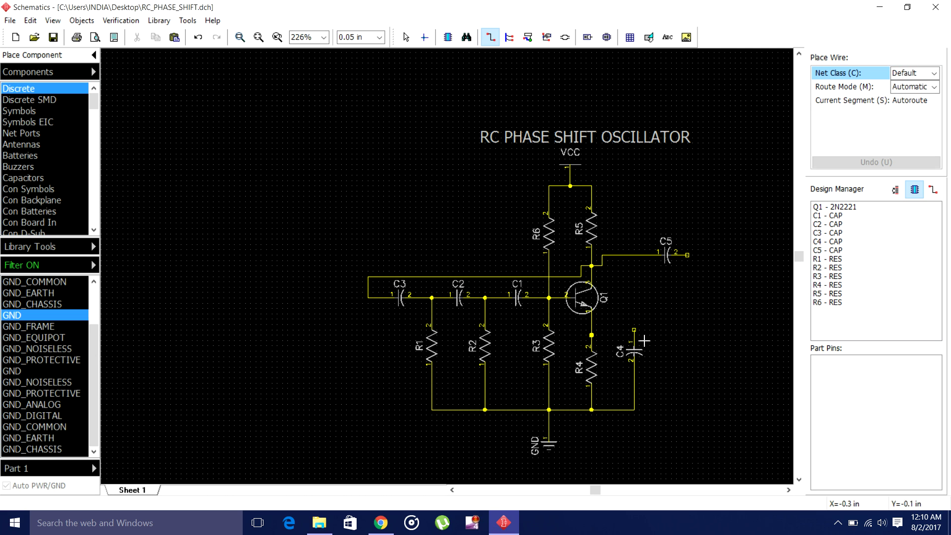
left_click(634, 329)
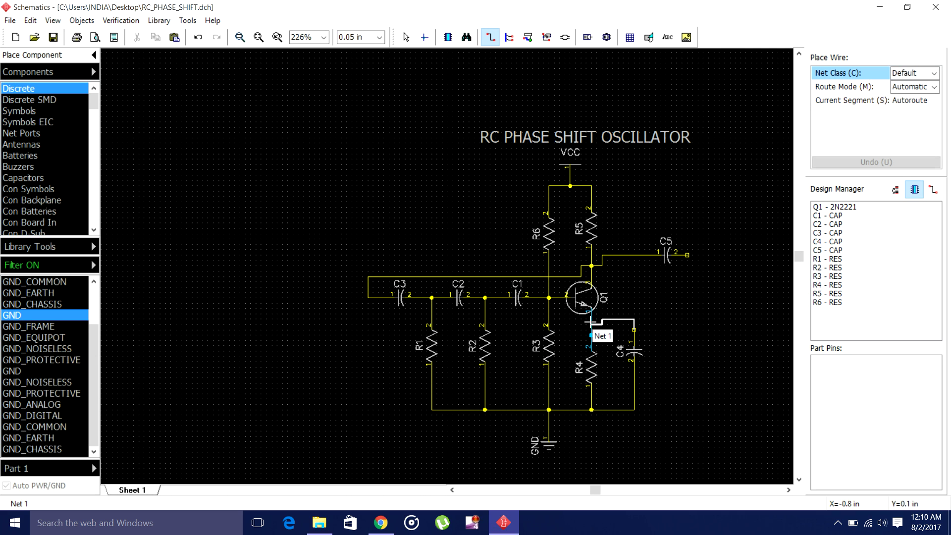
left_click(593, 323)
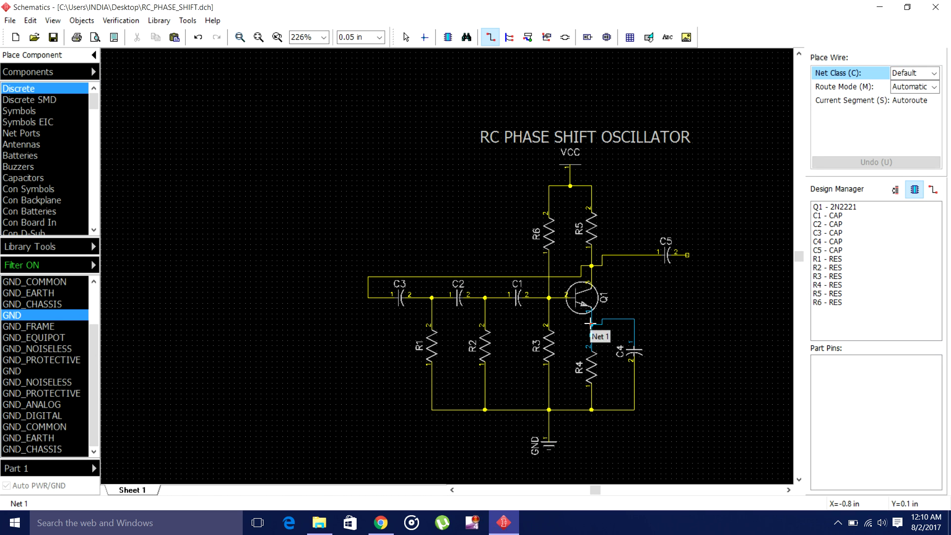
right_click(592, 324)
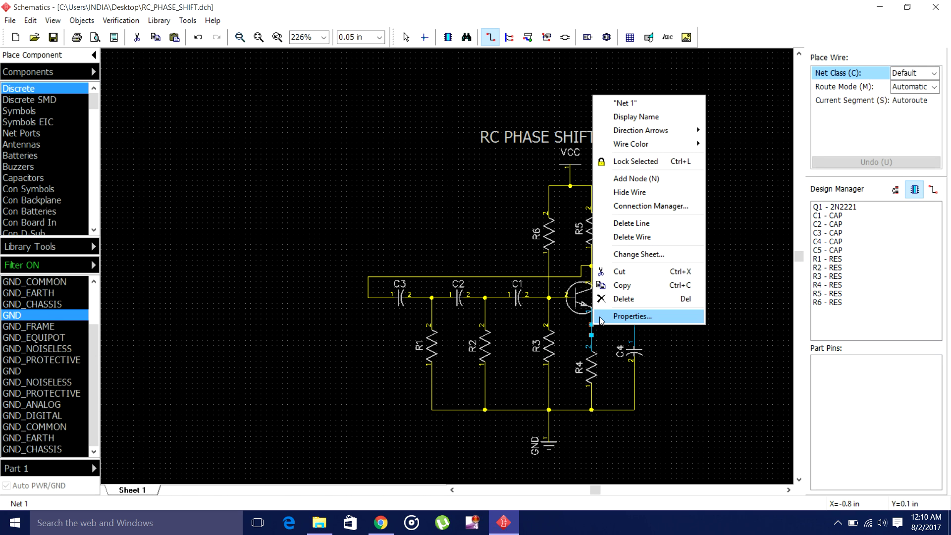
left_click(694, 369)
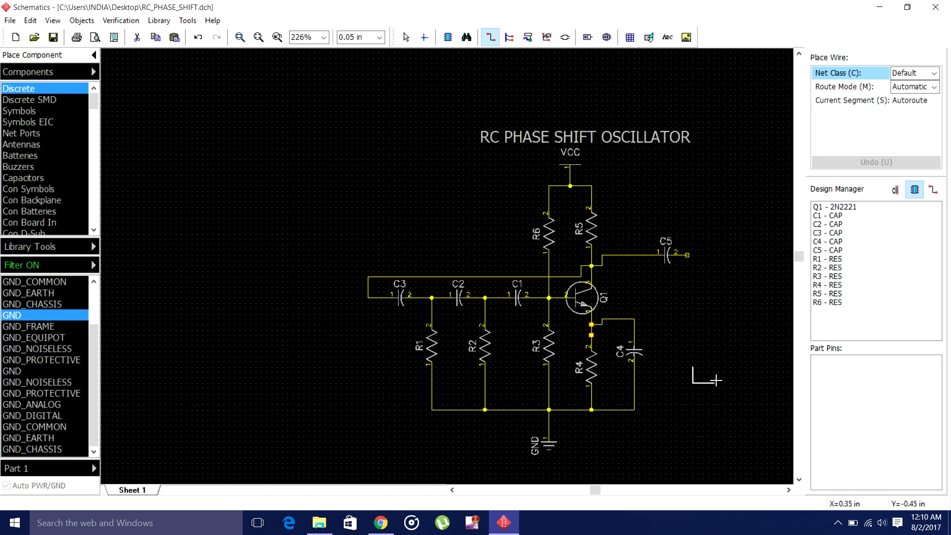
Rerun the electrical rule check, then delete the wire from Q1's emitter to R4
left_click(121, 20)
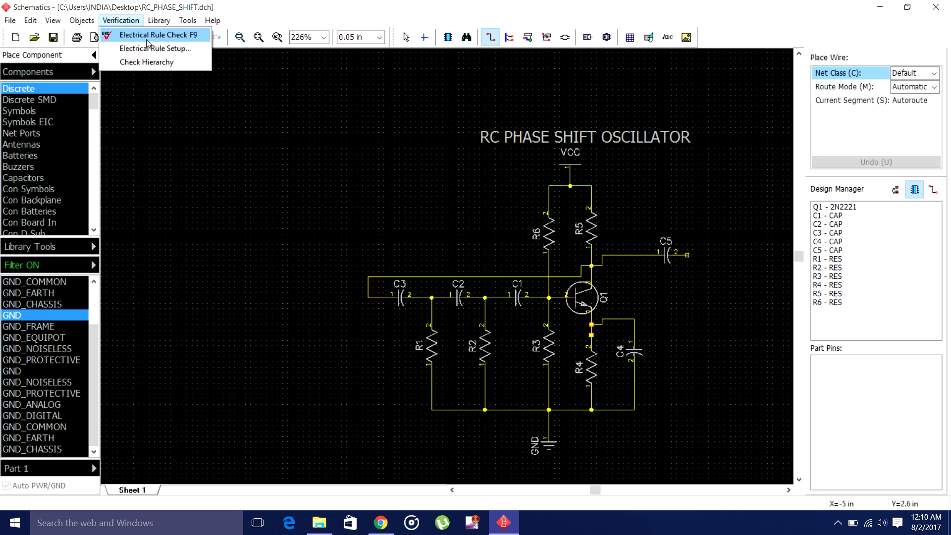
left_click(147, 36)
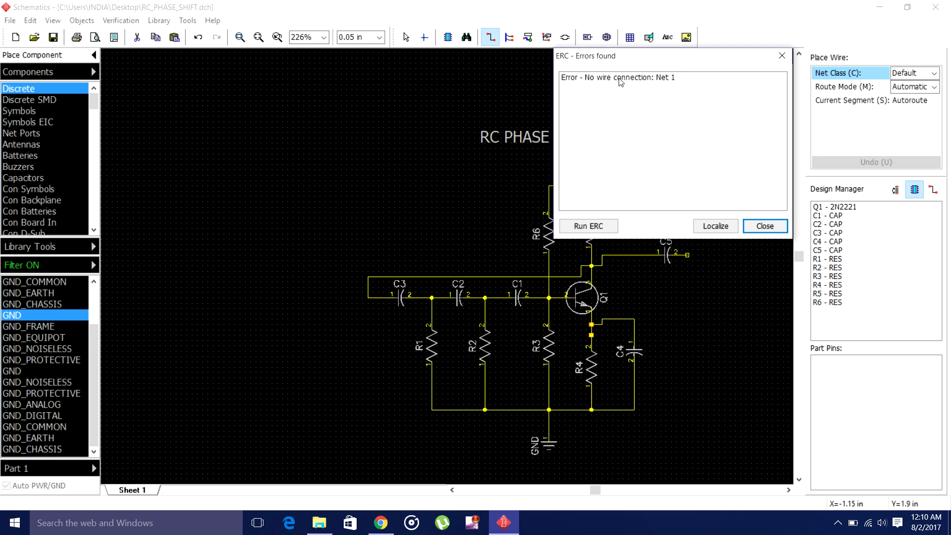
left_click(781, 56)
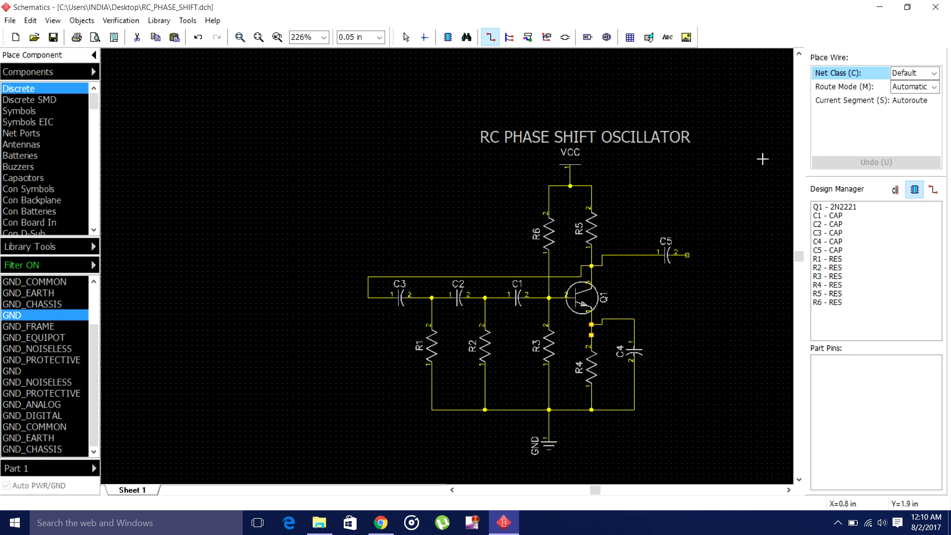
left_click(405, 38)
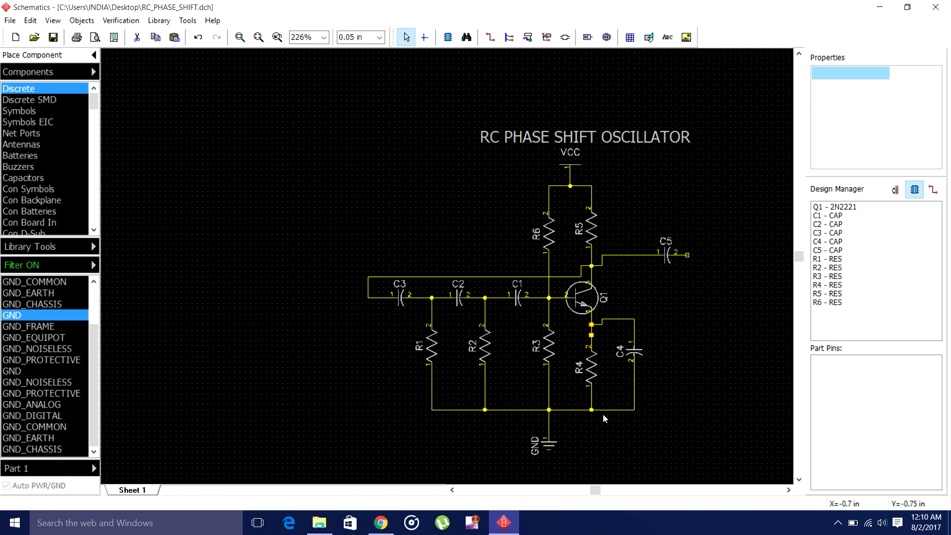
left_click(592, 381)
left_click(592, 338)
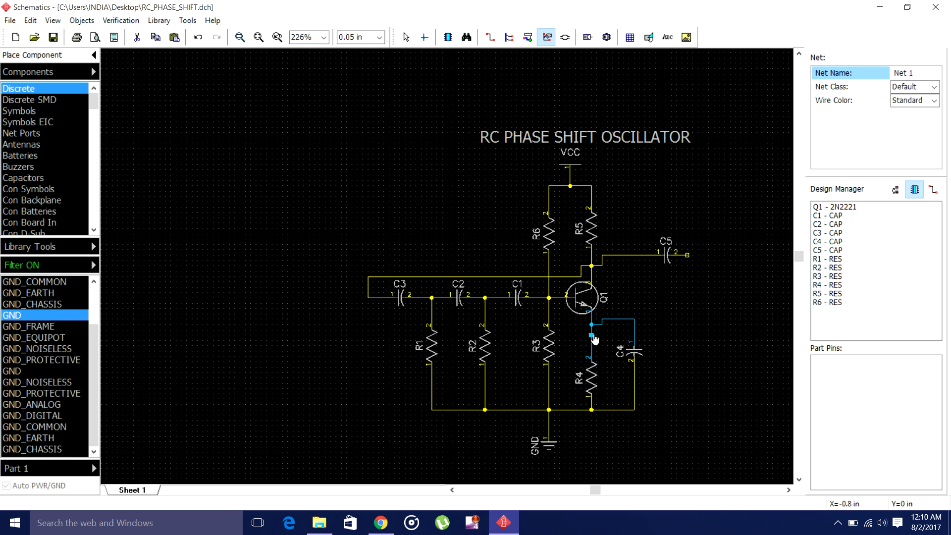
key("Delete")
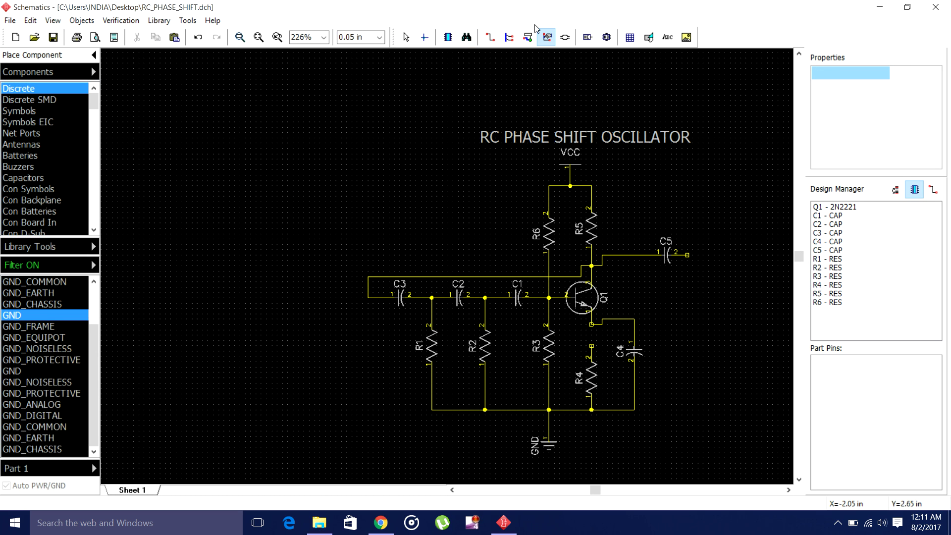
Redraw a fresh wire from Q1's emitter to R4's top pin
left_click(490, 37)
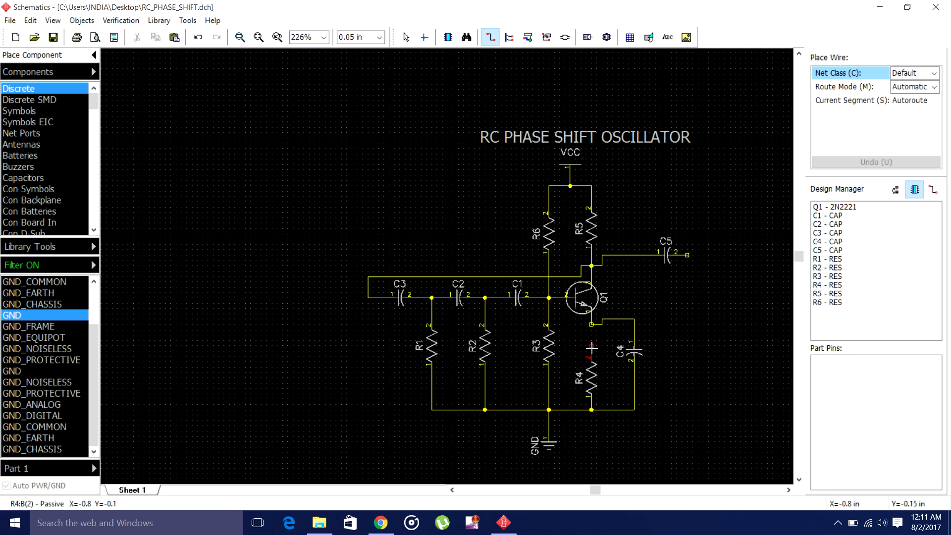
left_click(589, 324)
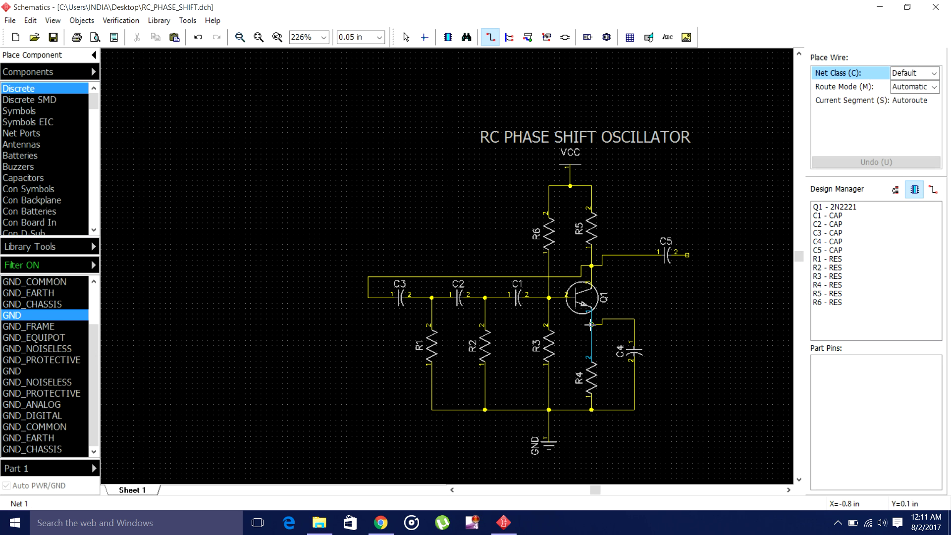
right_click(589, 324)
left_click(740, 371)
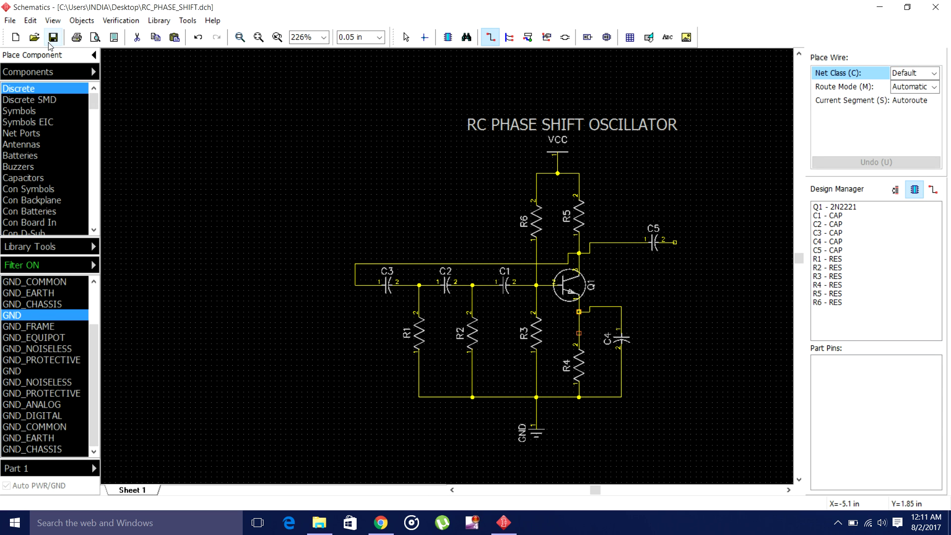
Run the electrical rule check, review the two errors, and rerun it to get 'No errors found'
left_click(110, 24)
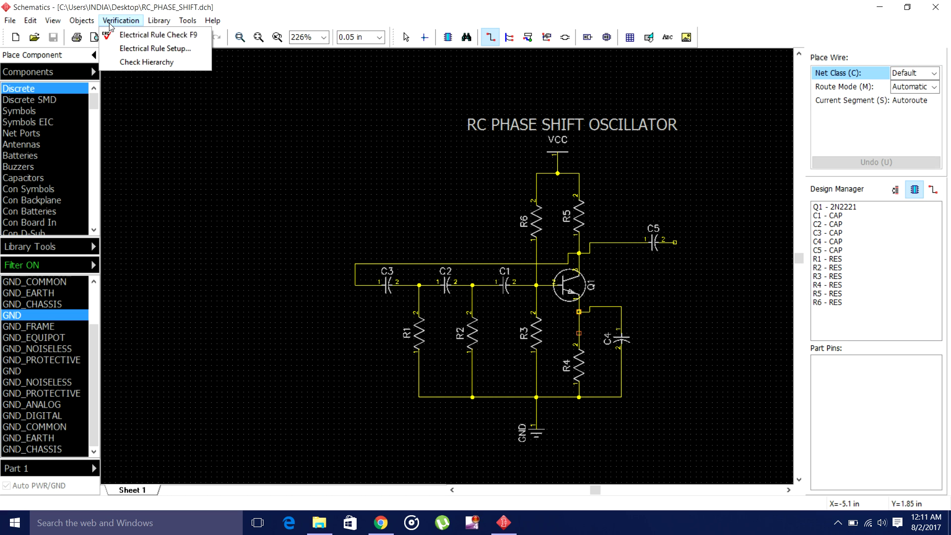
left_click(149, 35)
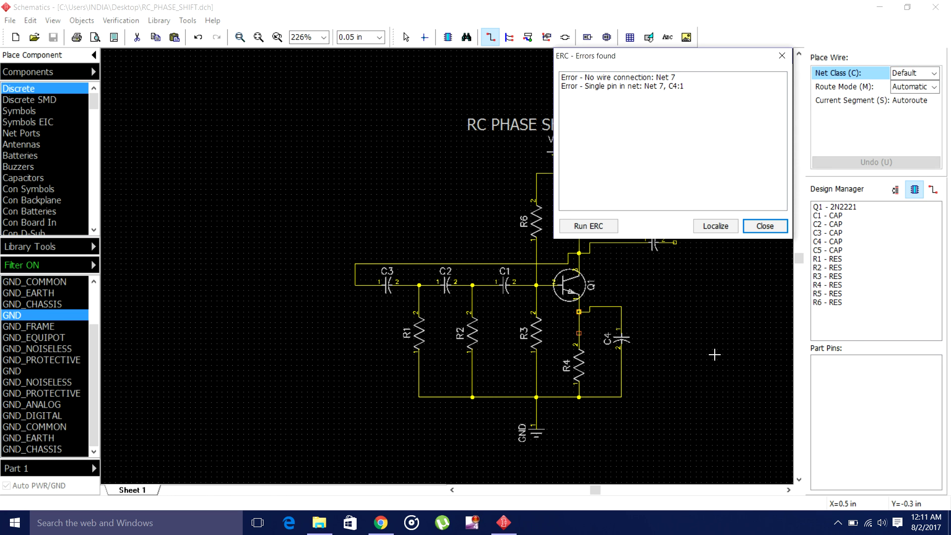
left_click(757, 227)
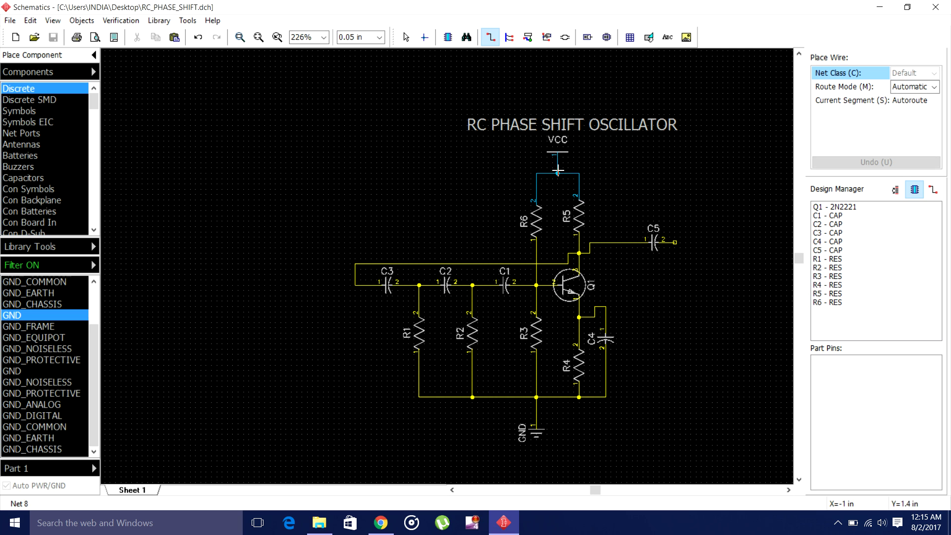
left_click(124, 23)
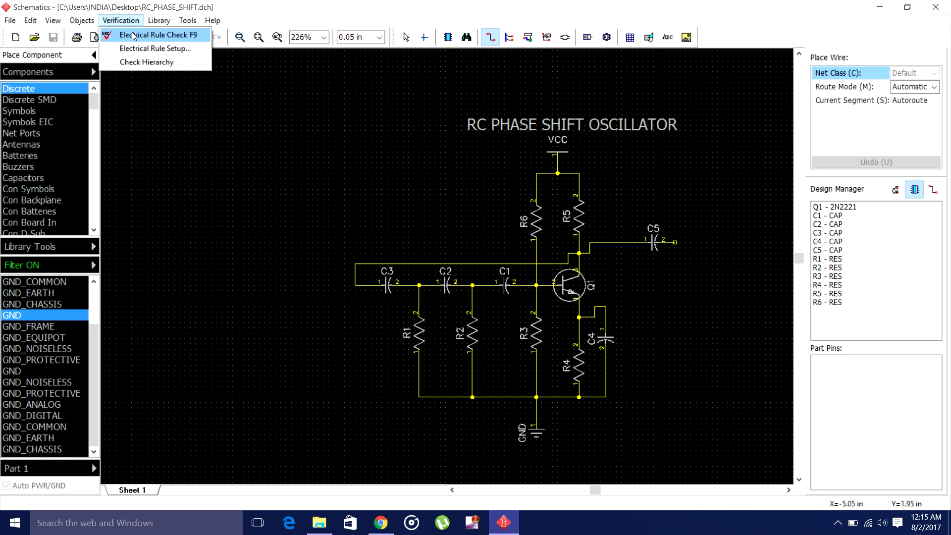
left_click(163, 36)
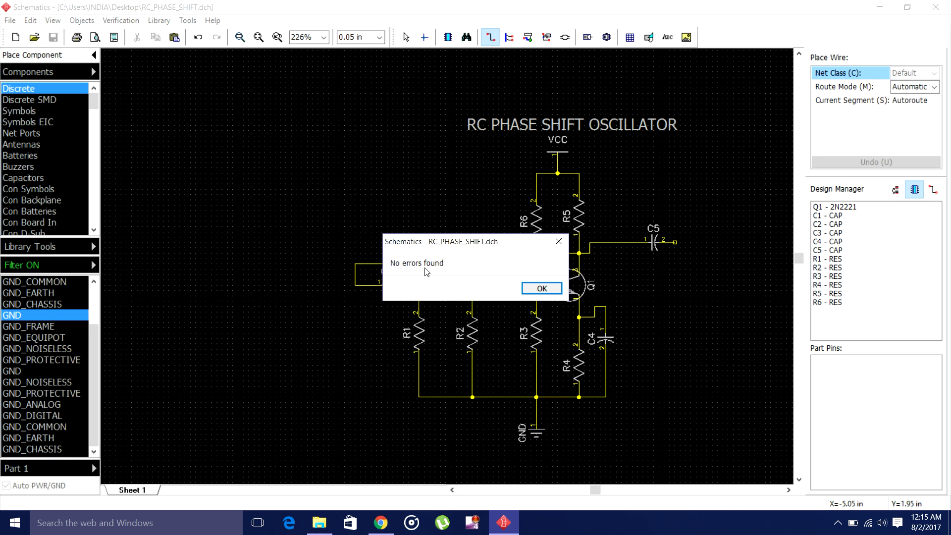
Close the 'No errors found' message and bring up the File menu
left_click(542, 289)
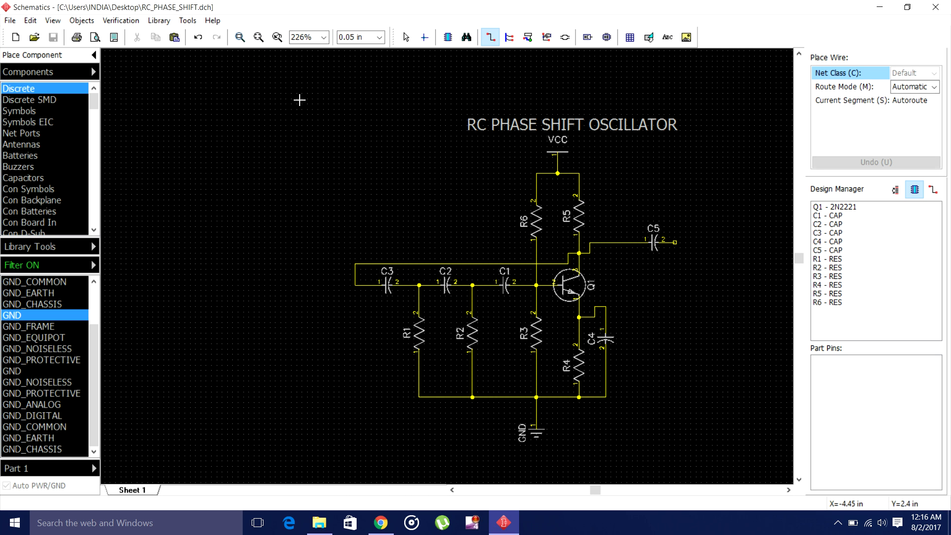
left_click(10, 21)
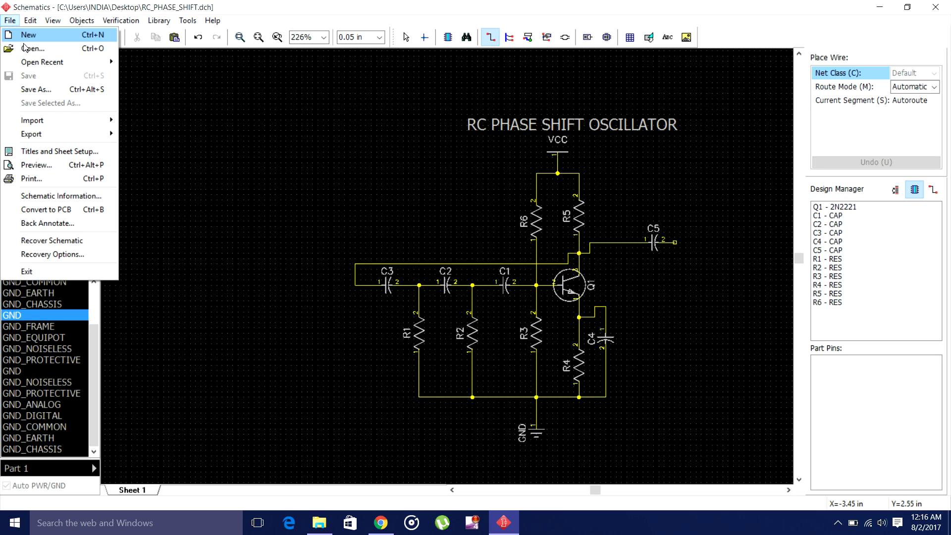